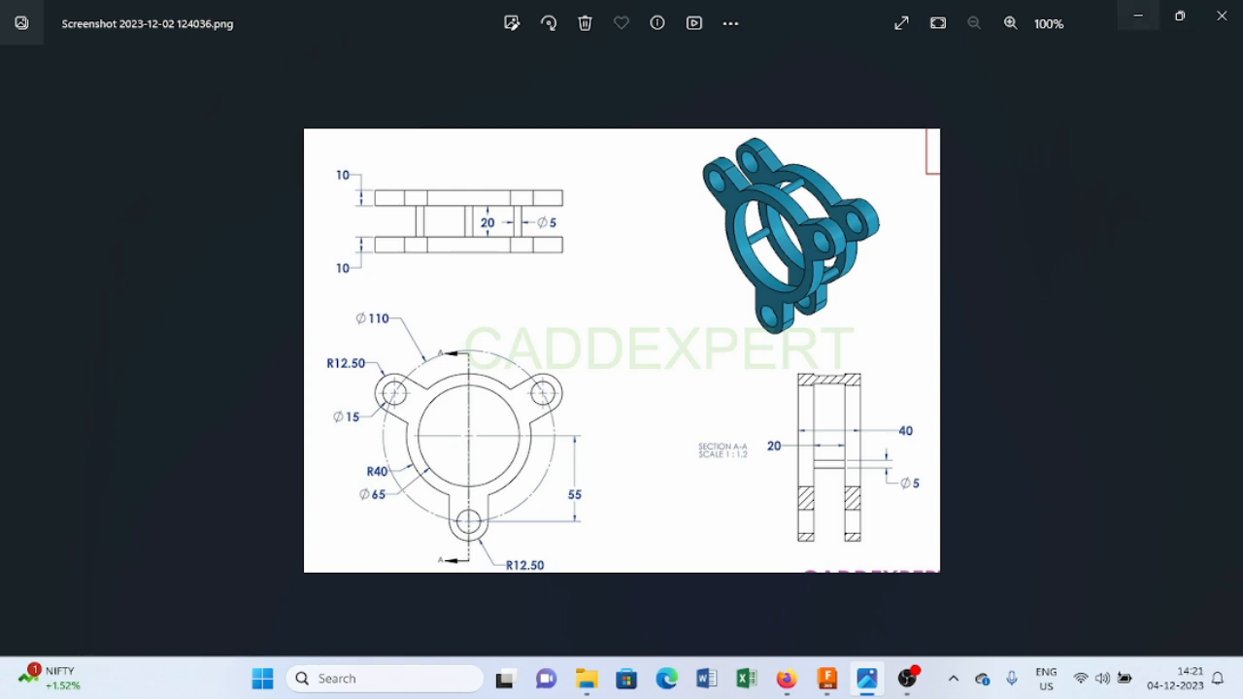
- Review the dimensioned reference drawing in the image viewer and return to Fusion 360
{"action": "left_click", "coordinate": [1138, 15]}
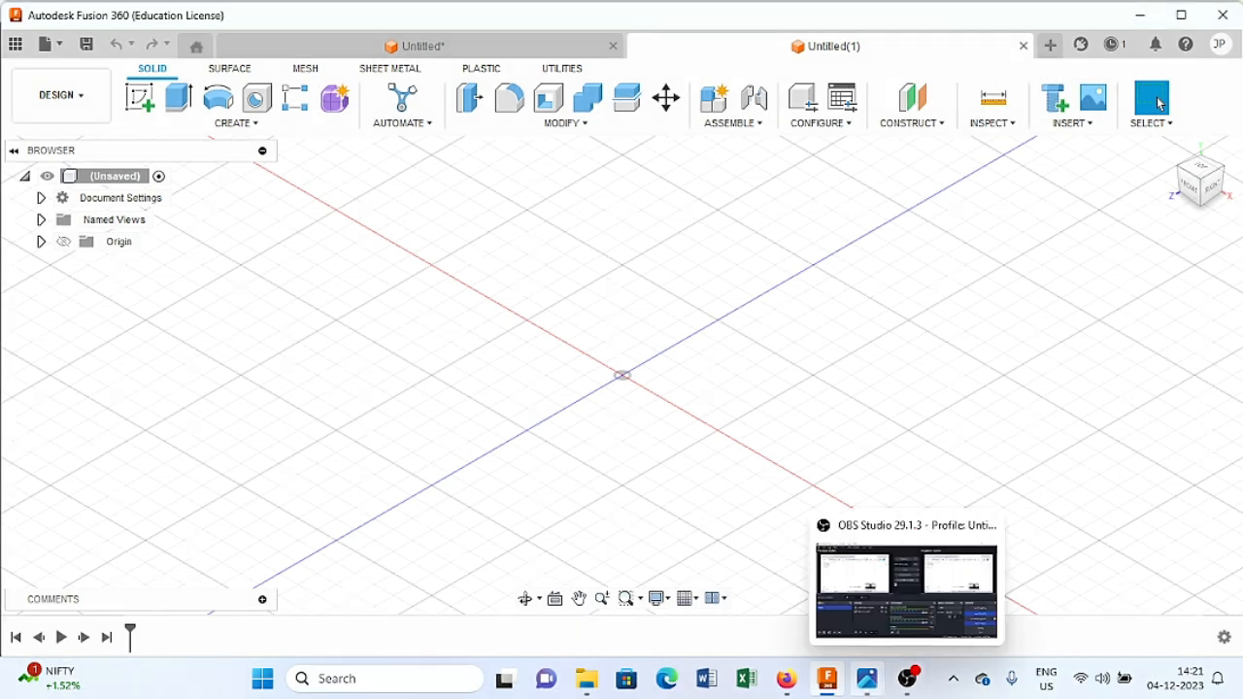
{"action": "left_click", "coordinate": [866, 679]}
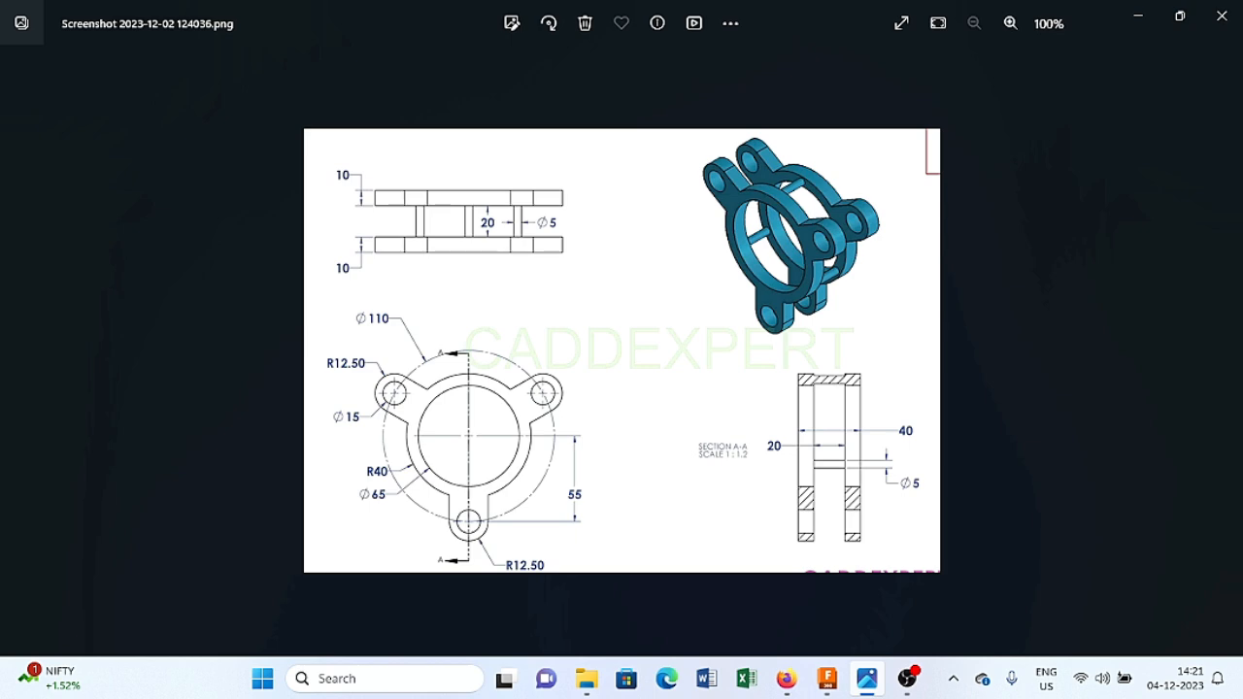
{"action": "left_click", "coordinate": [1138, 15]}
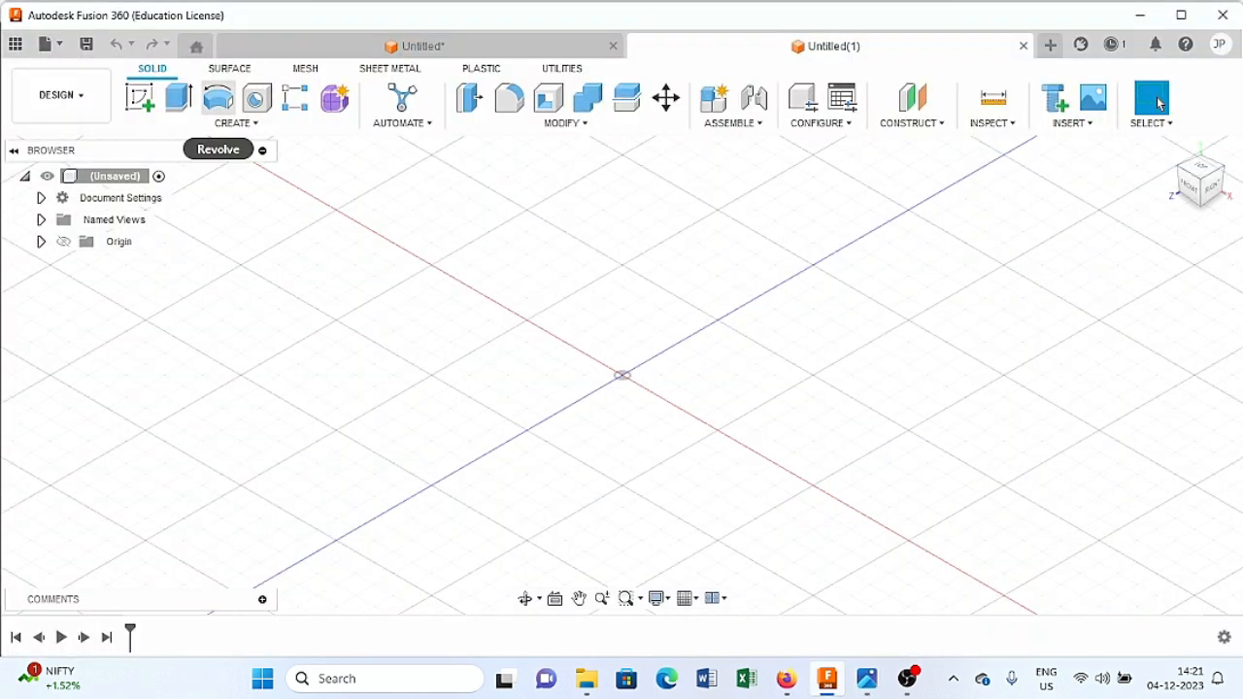
- Start a sketch on the top plane and draw a 65 mm diameter circle centred on the origin
{"action": "left_click", "coordinate": [139, 97]}
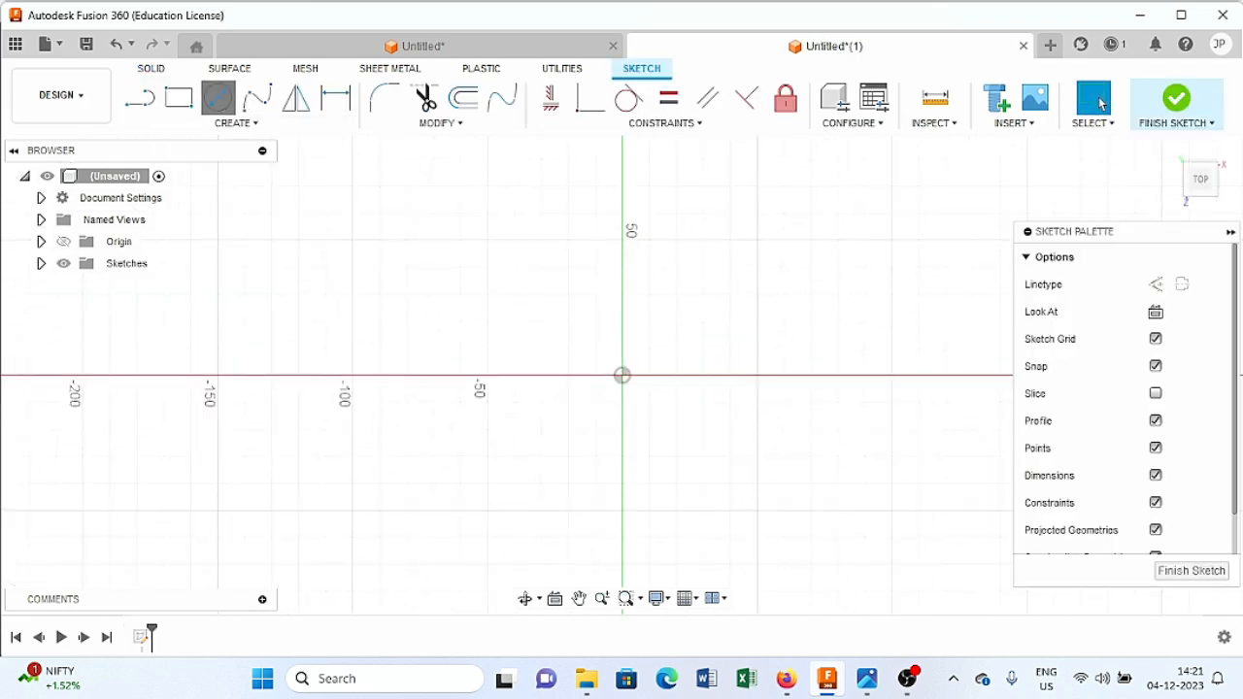
{"action": "key", "text": "c"}
{"action": "left_click", "coordinate": [622, 375]}
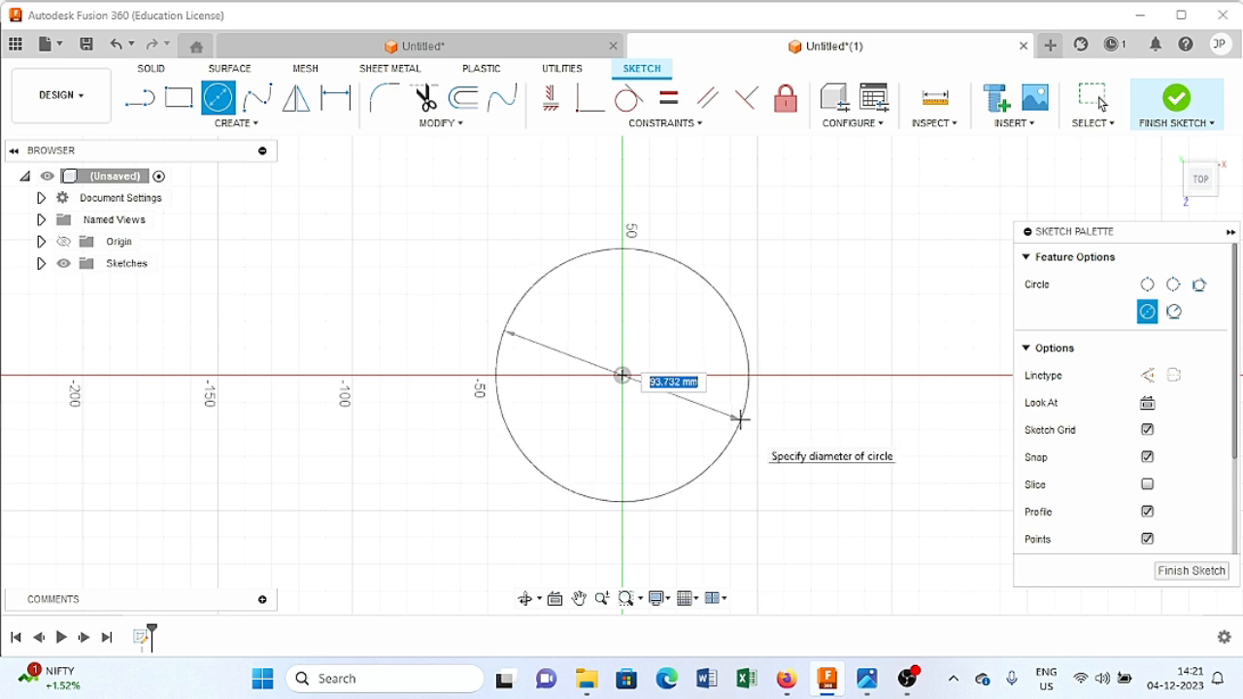
{"action": "type", "text": "65"}
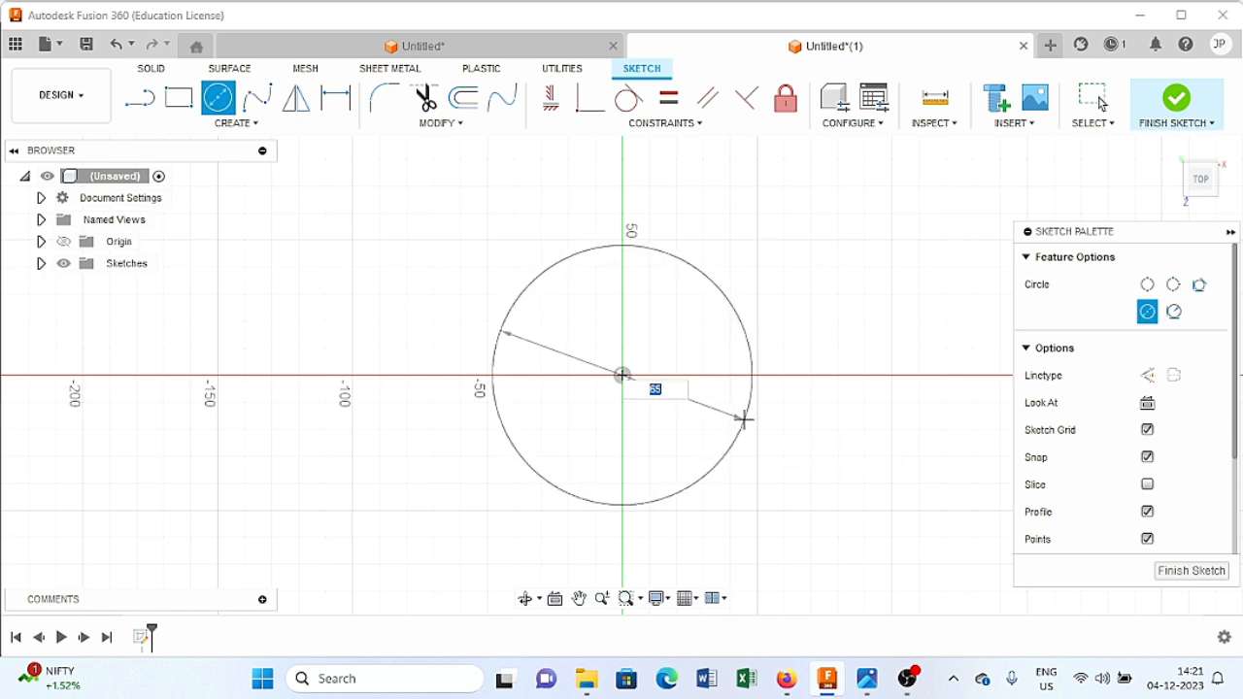
{"action": "left_click", "coordinate": [1094, 99]}
- Draw an 80 mm diameter circle centred on the origin, concentric with the 65 mm circle
{"action": "key", "text": "c"}
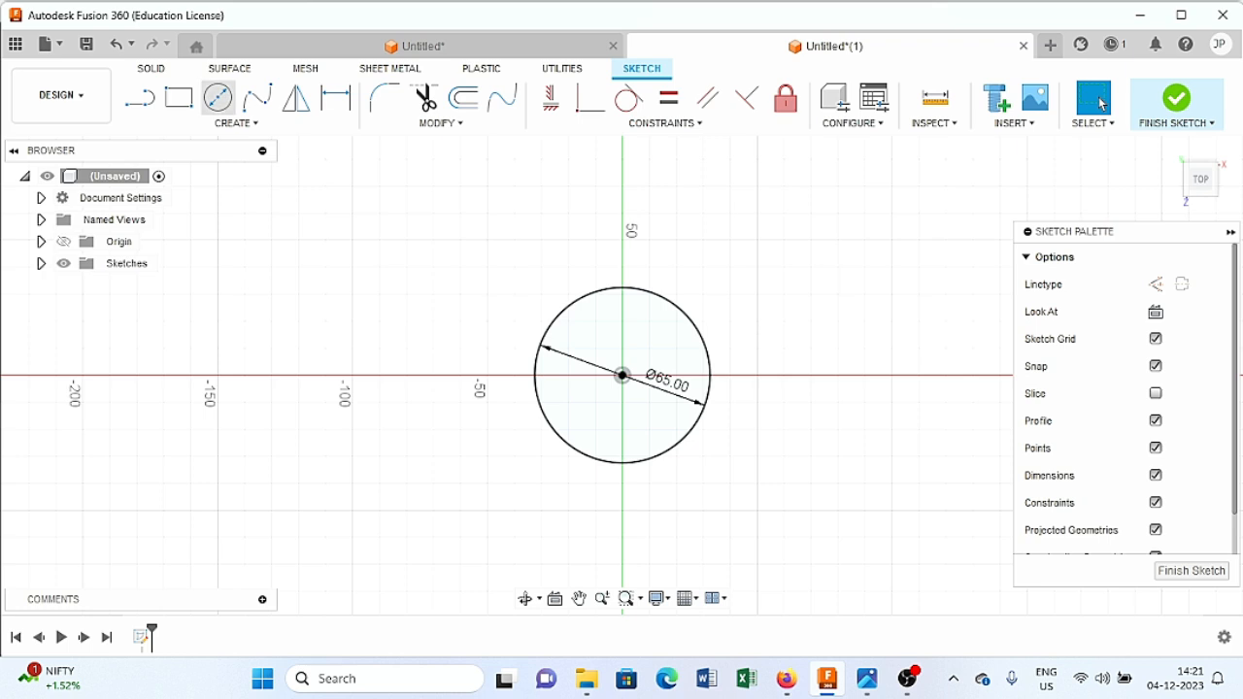
{"action": "left_click", "coordinate": [622, 375]}
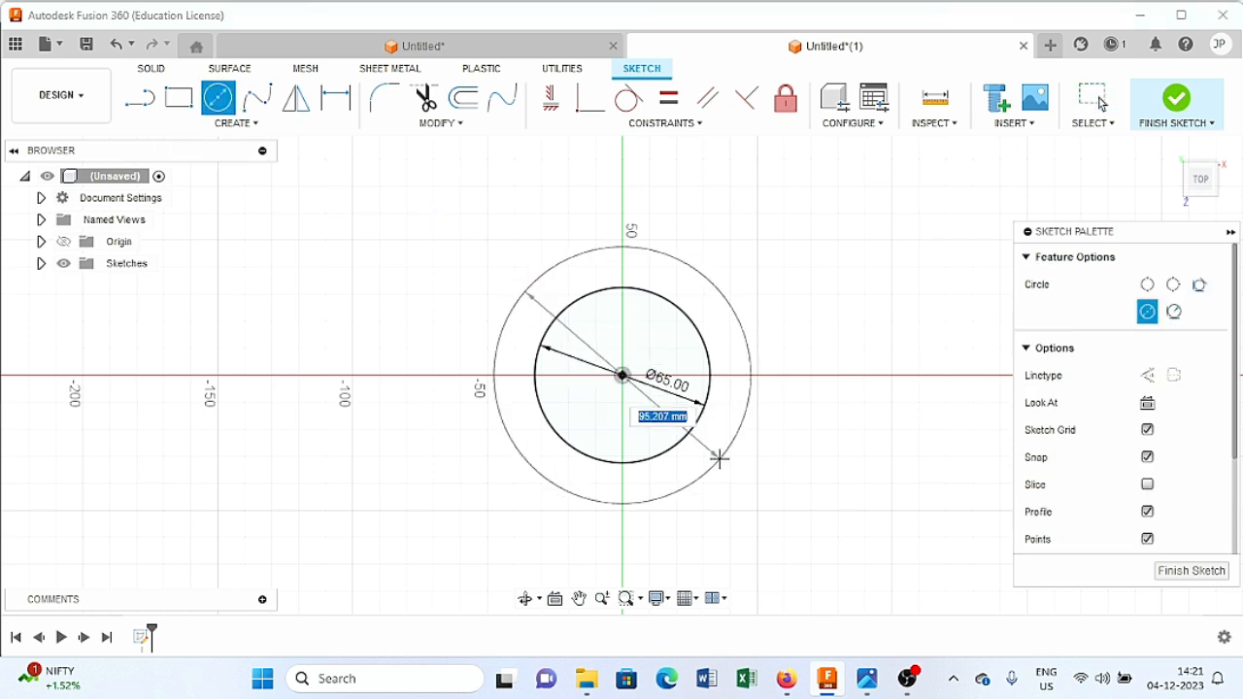
{"action": "type", "text": "8"}
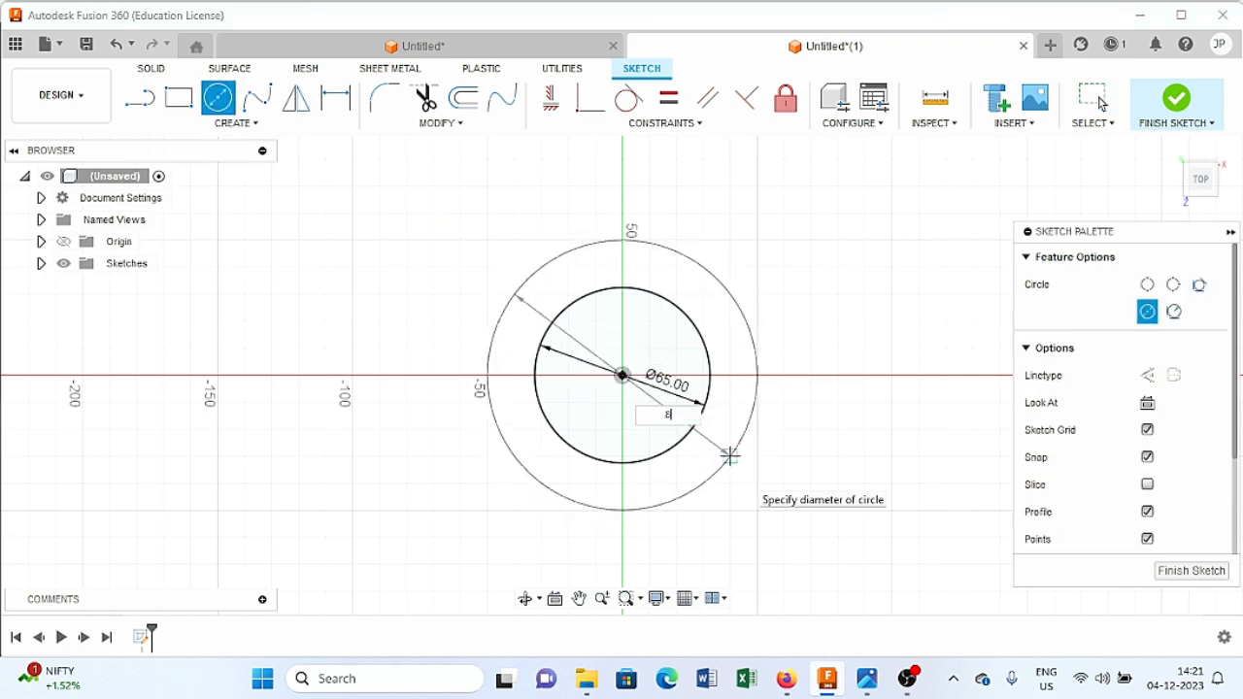
{"action": "type", "text": "0"}
{"action": "key", "text": "Return"}
{"action": "left_click", "coordinate": [1101, 103]}
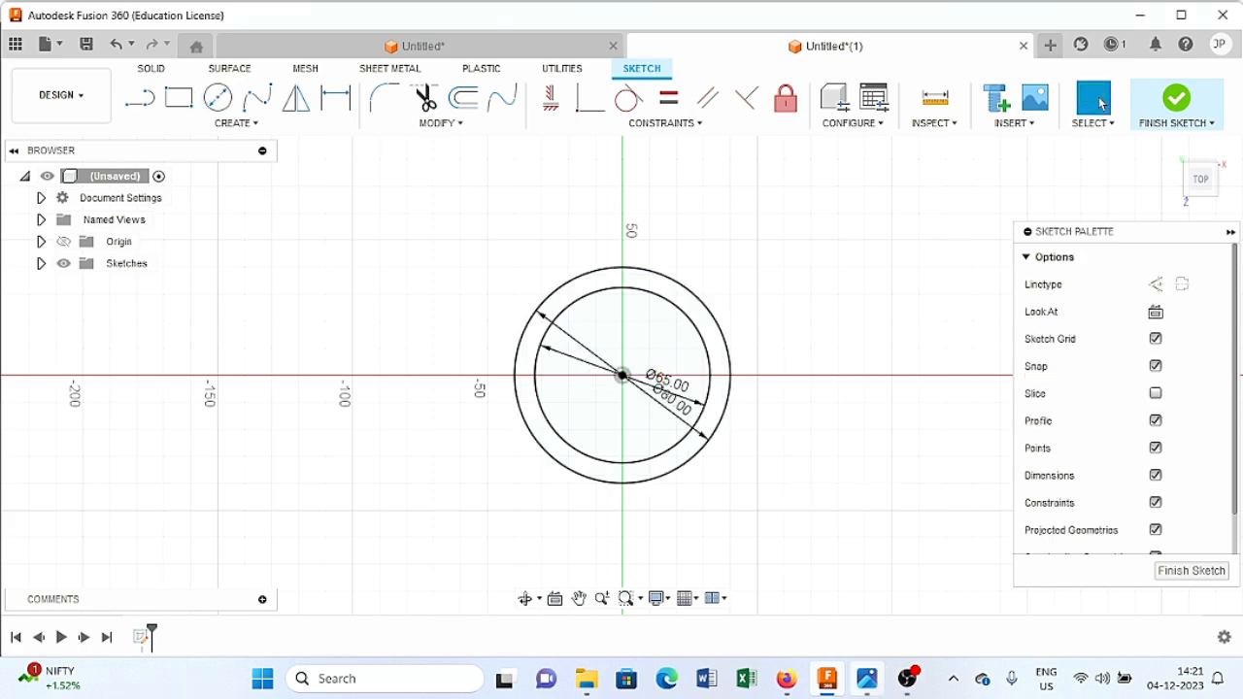
- Check the reference drawing, return to Fusion 360 and draw a 110 mm diameter construction circle centred on the origin
{"action": "left_click", "coordinate": [867, 679]}
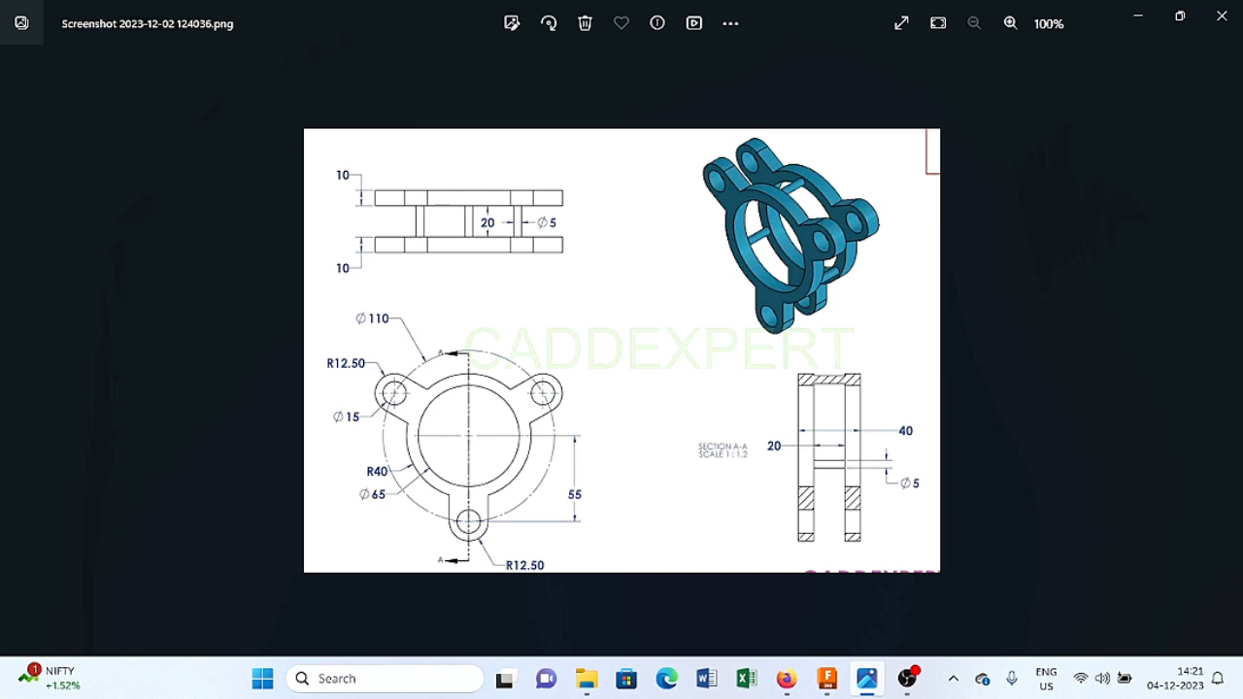
{"action": "left_click", "coordinate": [826, 679]}
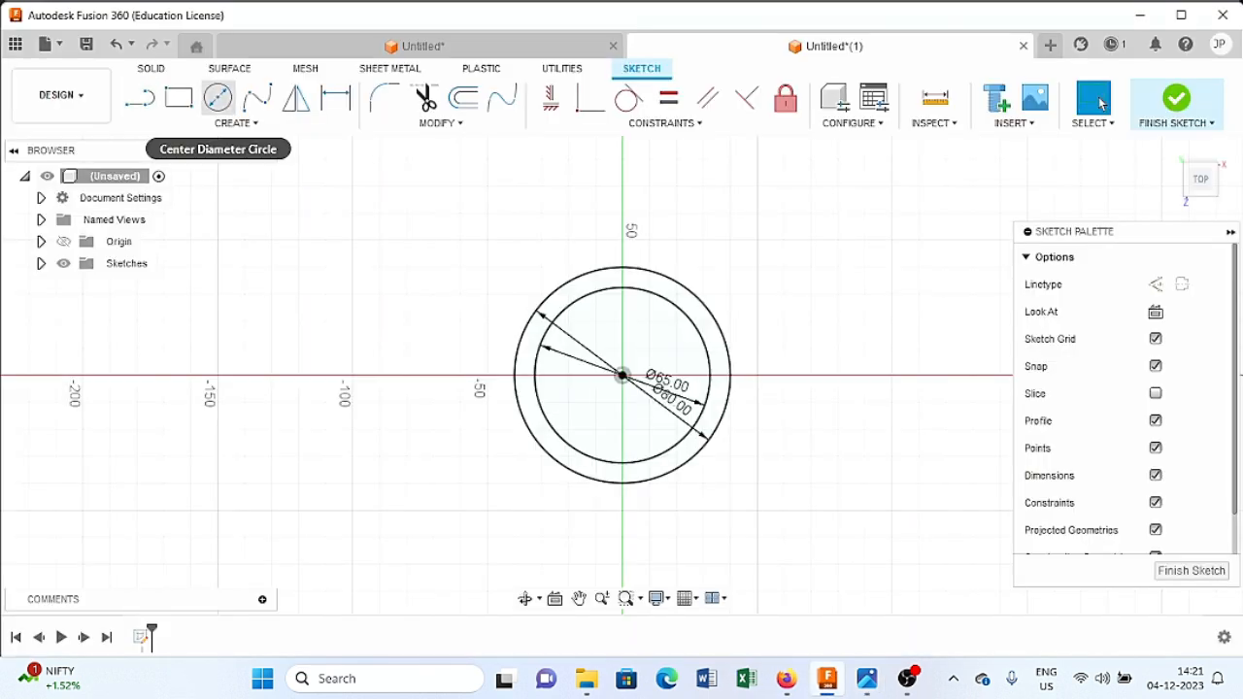
{"action": "left_click", "coordinate": [218, 99]}
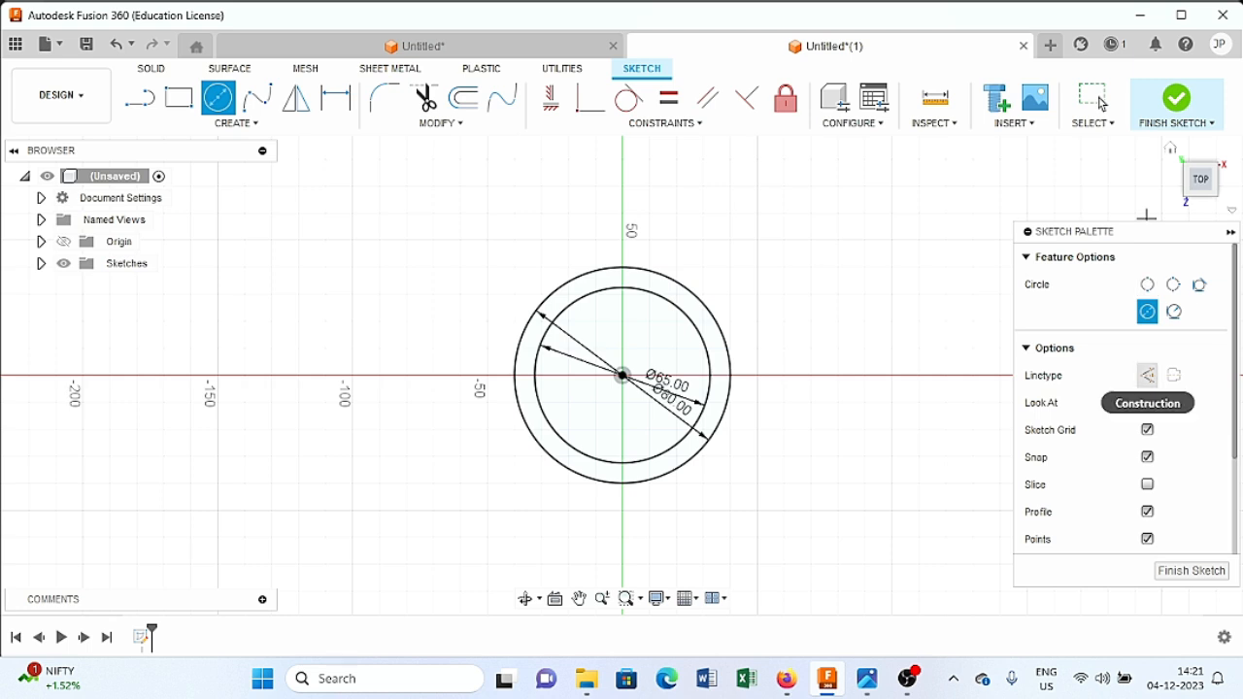
{"action": "left_click", "coordinate": [1147, 375]}
{"action": "left_click", "coordinate": [622, 375]}
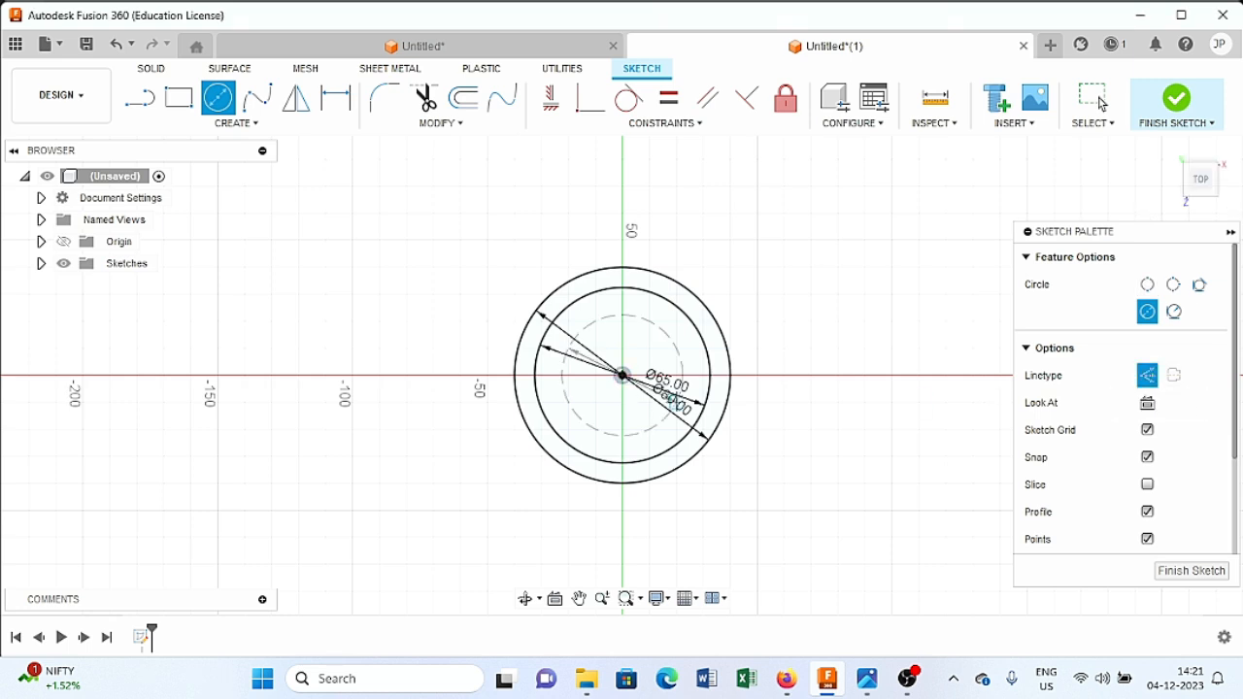
{"action": "type", "text": "100"}
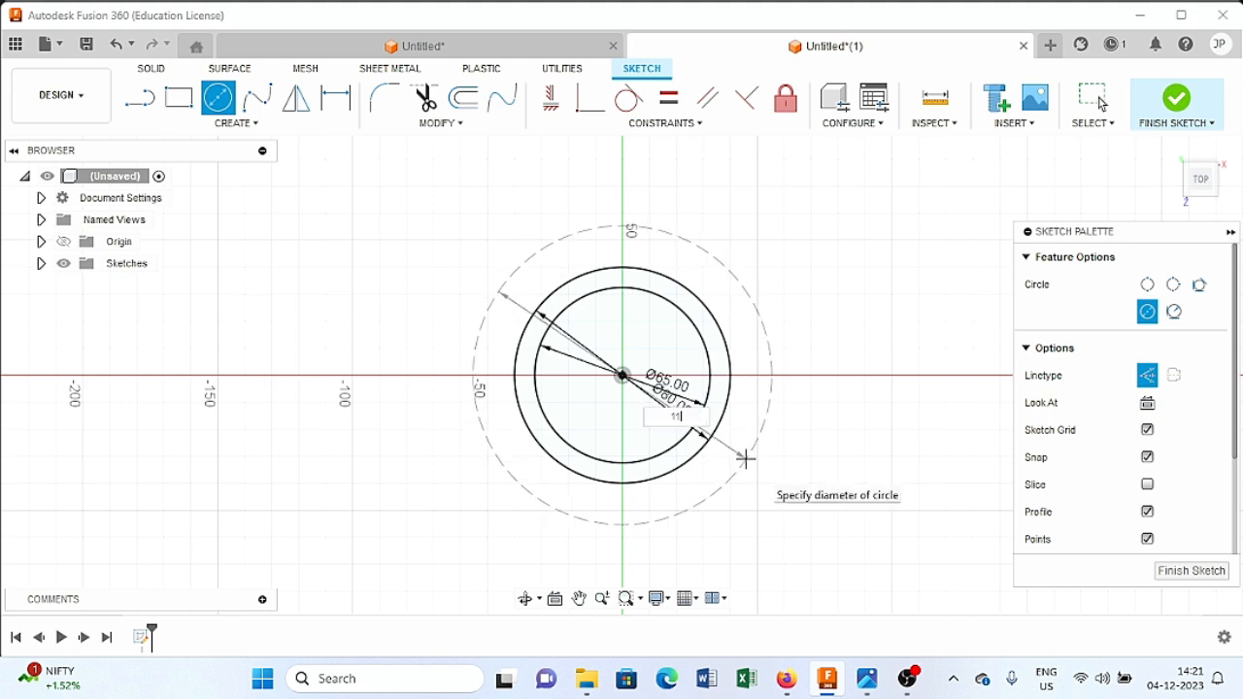
{"action": "key", "text": "Return"}
{"action": "left_click", "coordinate": [1101, 104]}
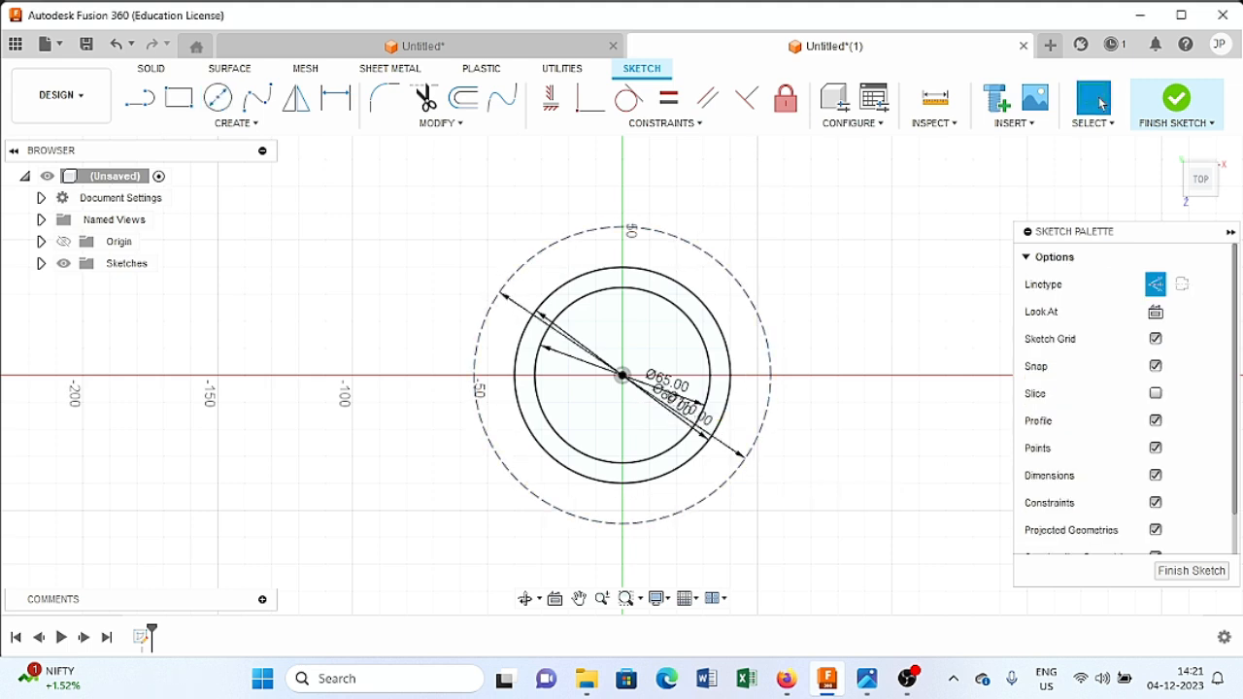
- Consult the reference drawing and add a 72.5 mm diameter construction circle centred on the origin, between the two solid circles
{"action": "left_click", "coordinate": [867, 677]}
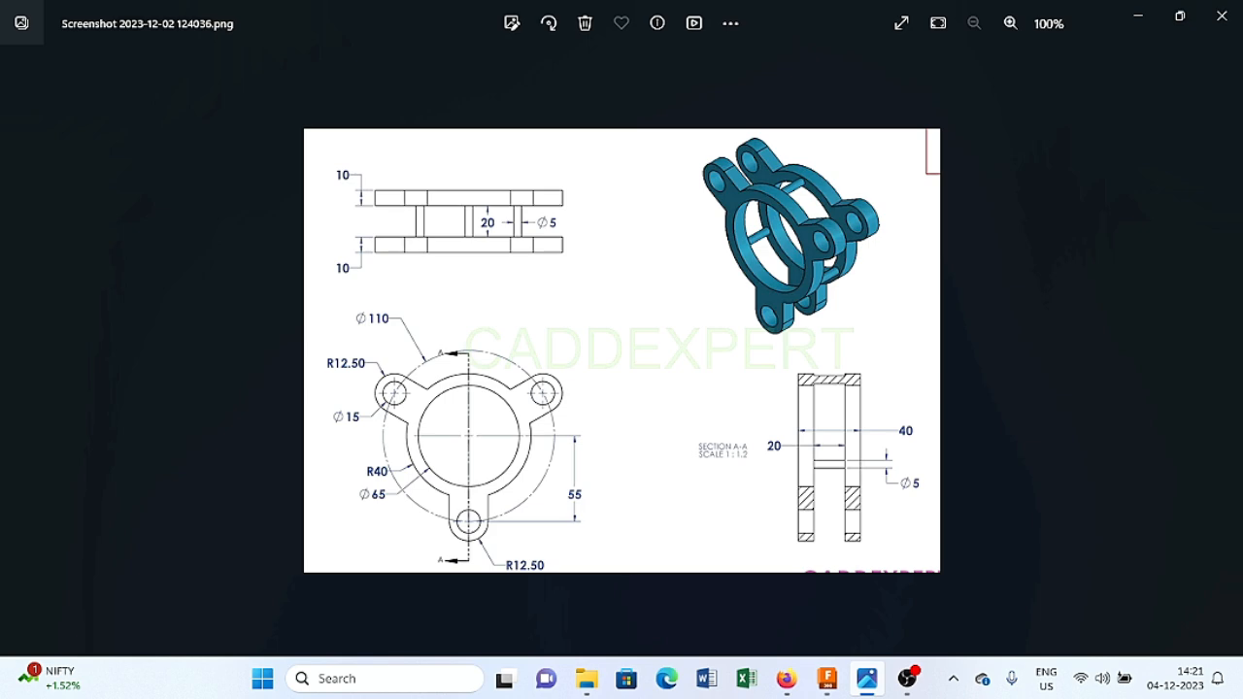
{"action": "left_click", "coordinate": [867, 677]}
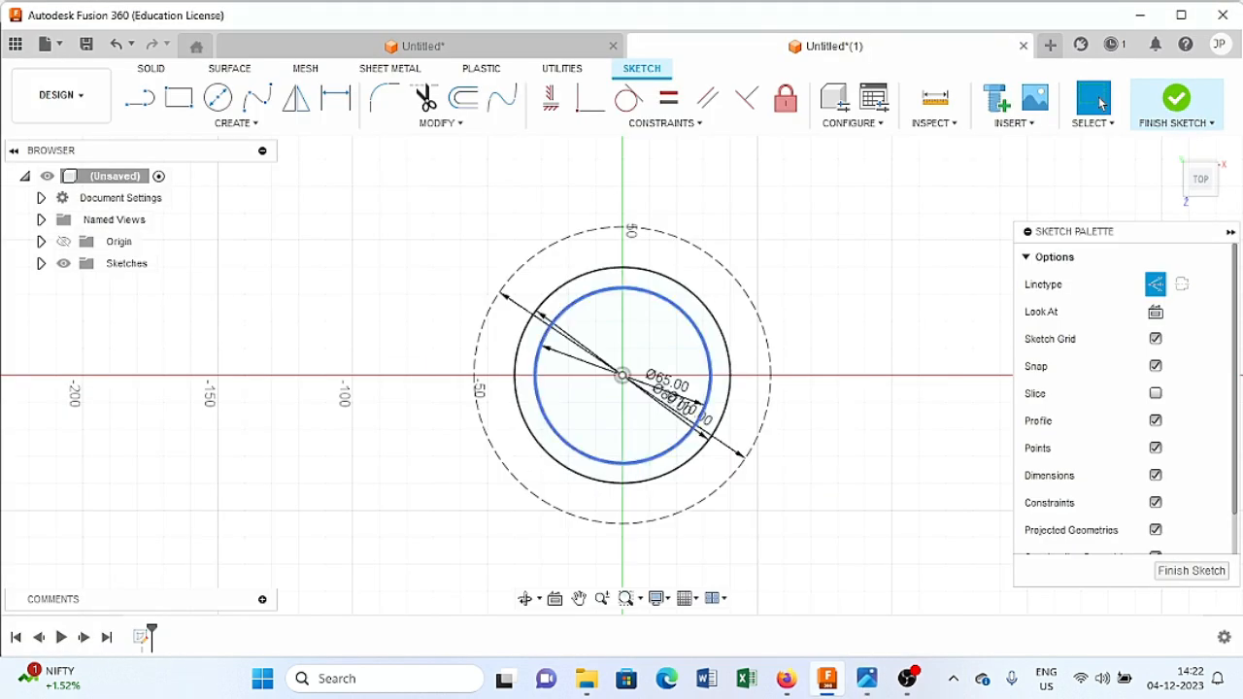
{"action": "key", "text": "c"}
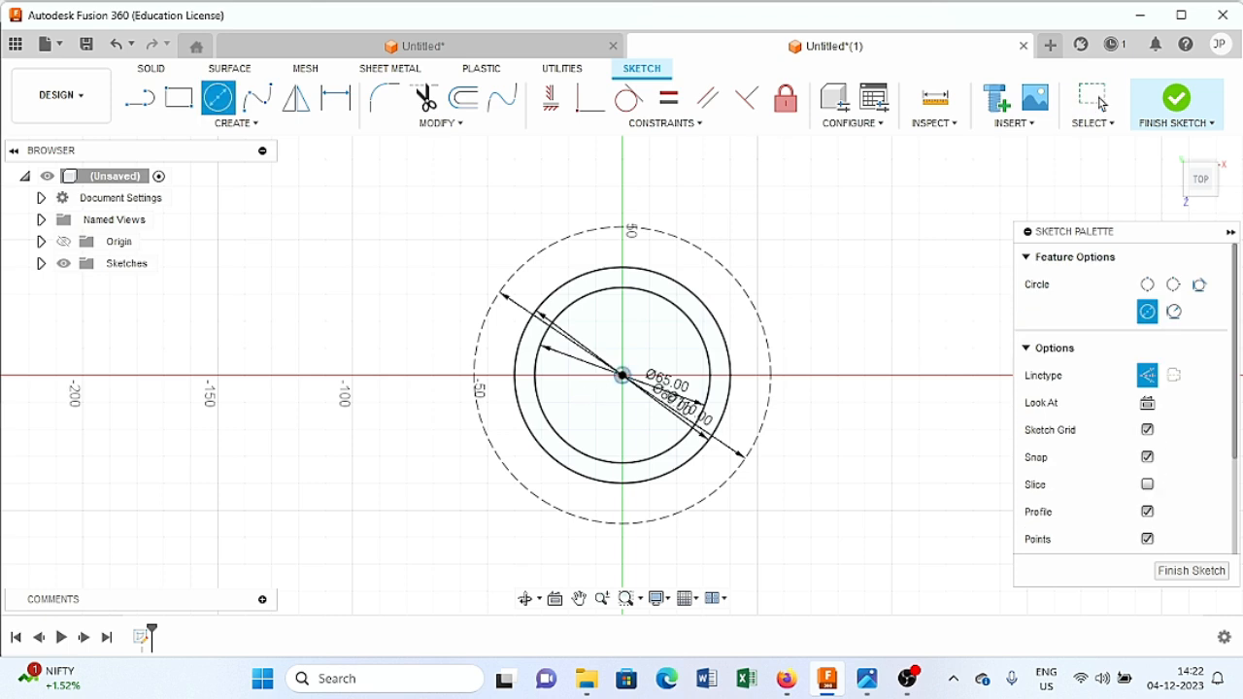
{"action": "left_click", "coordinate": [622, 375]}
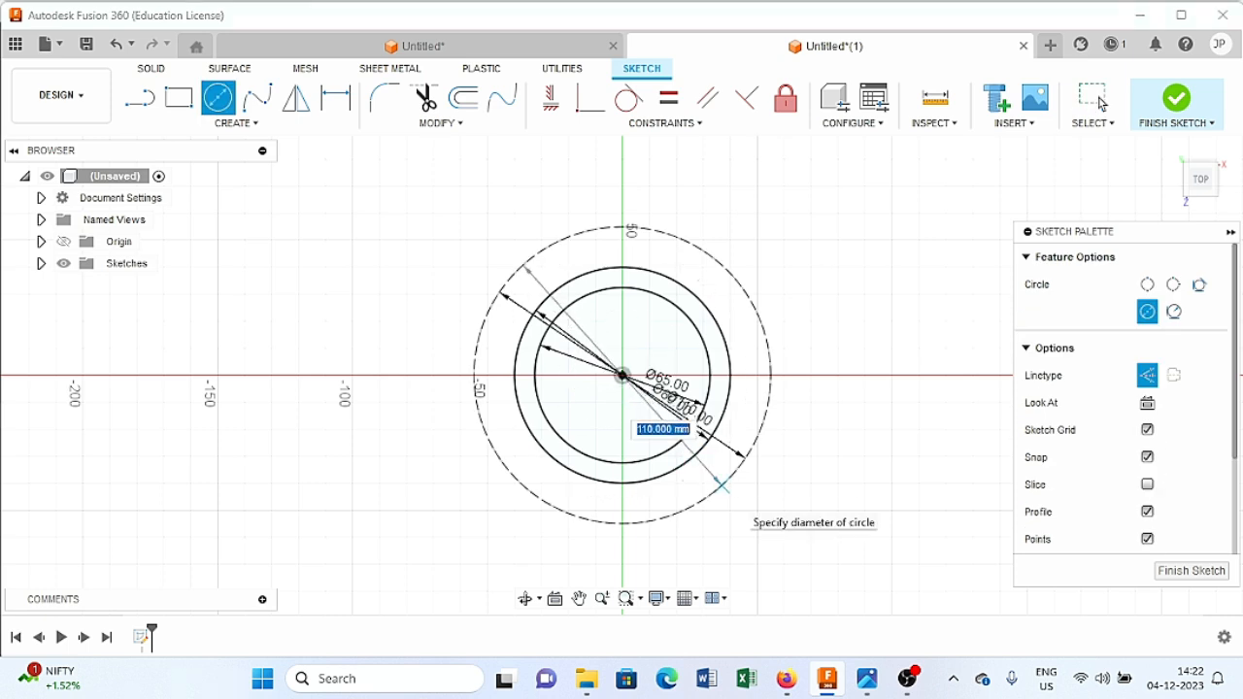
{"action": "type", "text": "72"}
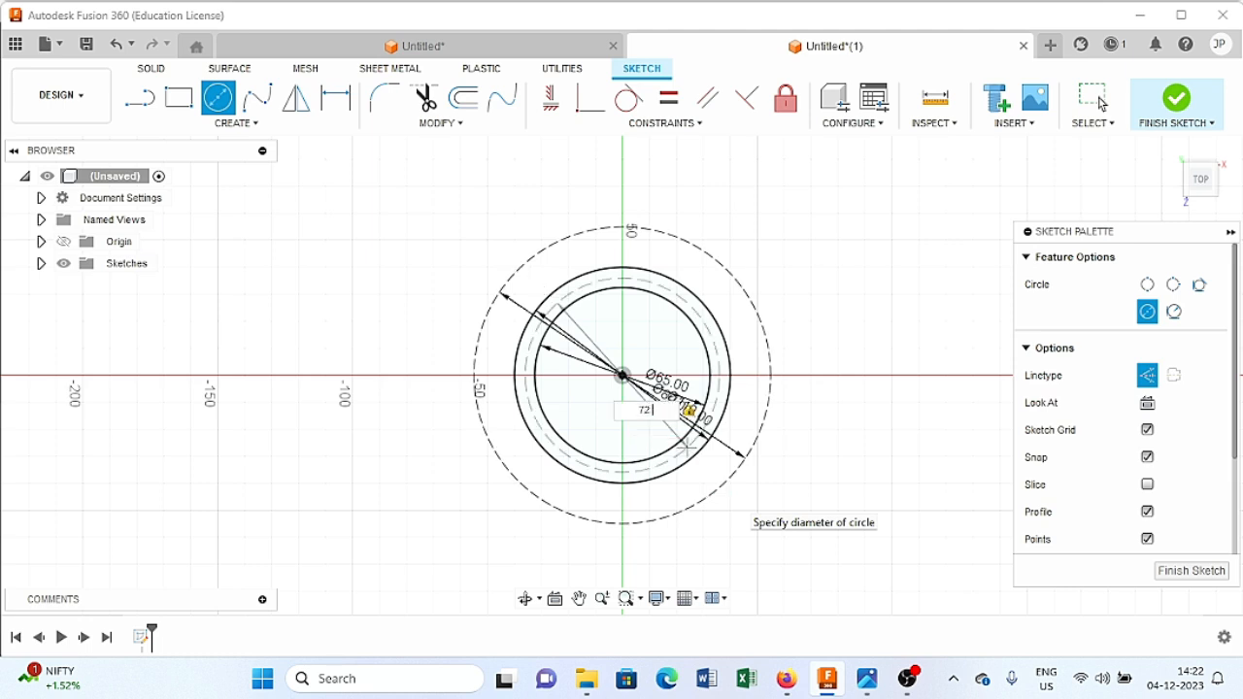
{"action": "key", "text": "Return"}
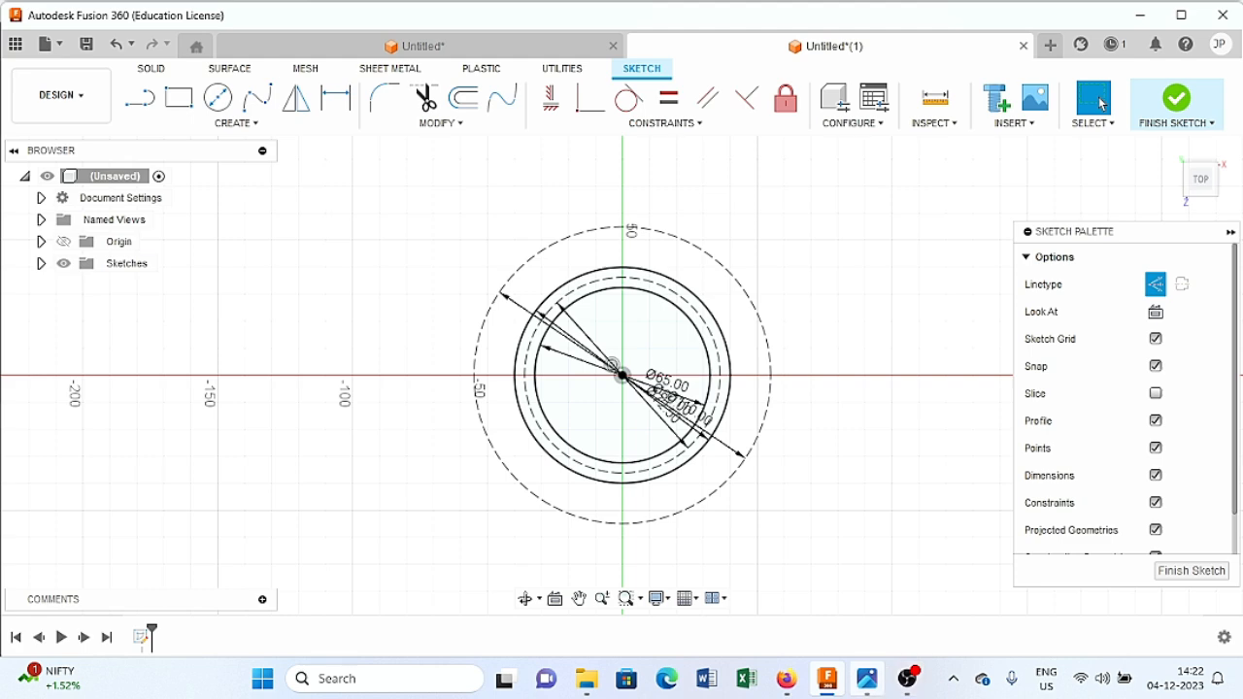
- Recheck the reference drawing and draw a vertical construction line from the origin up to the 110 mm construction circle
{"action": "left_click", "coordinate": [867, 678]}
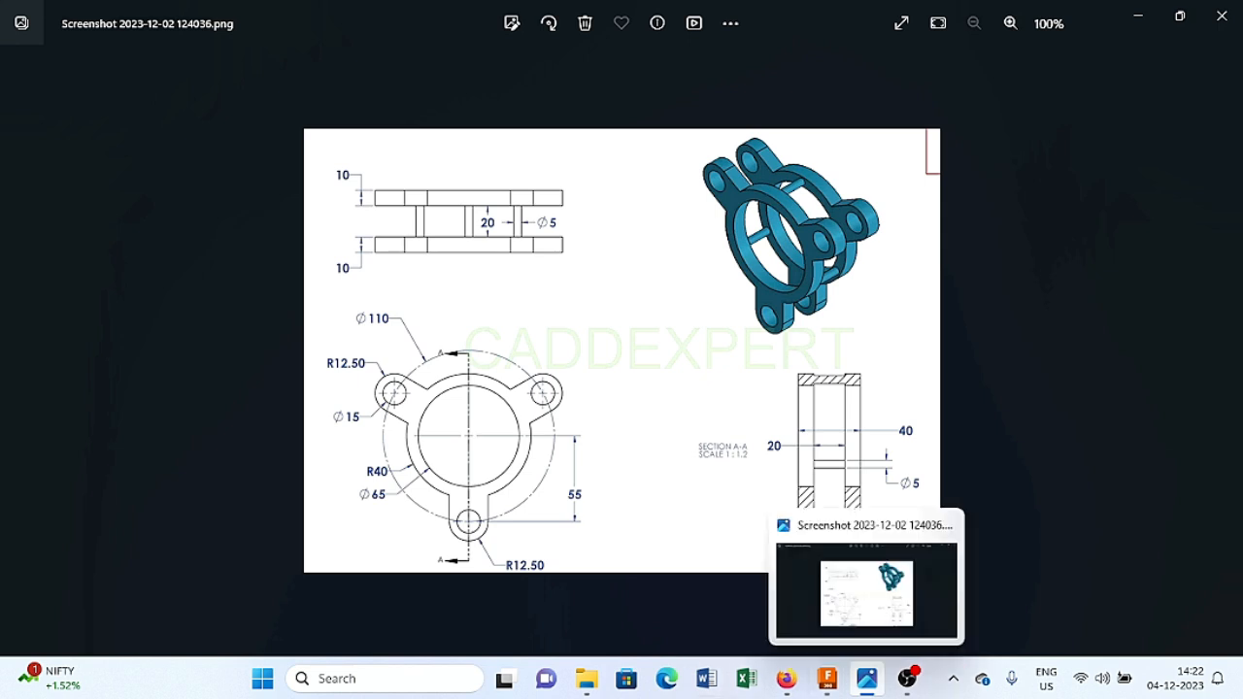
{"action": "left_click", "coordinate": [826, 677]}
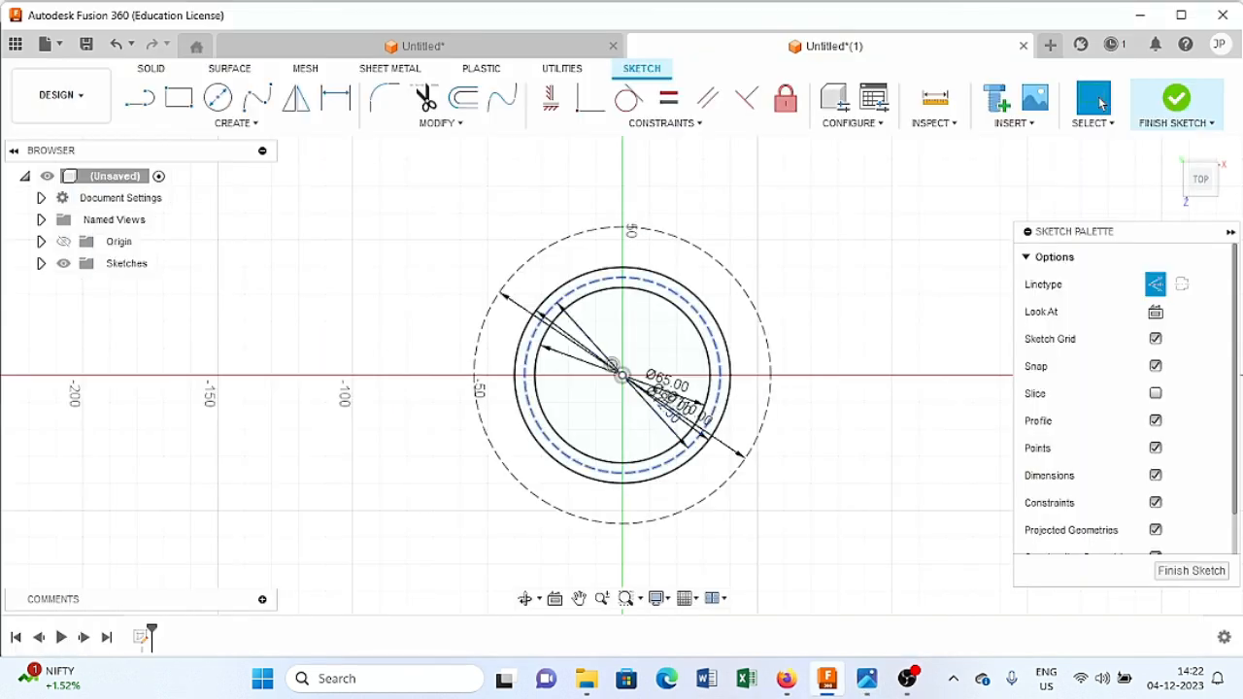
{"action": "key", "text": "l"}
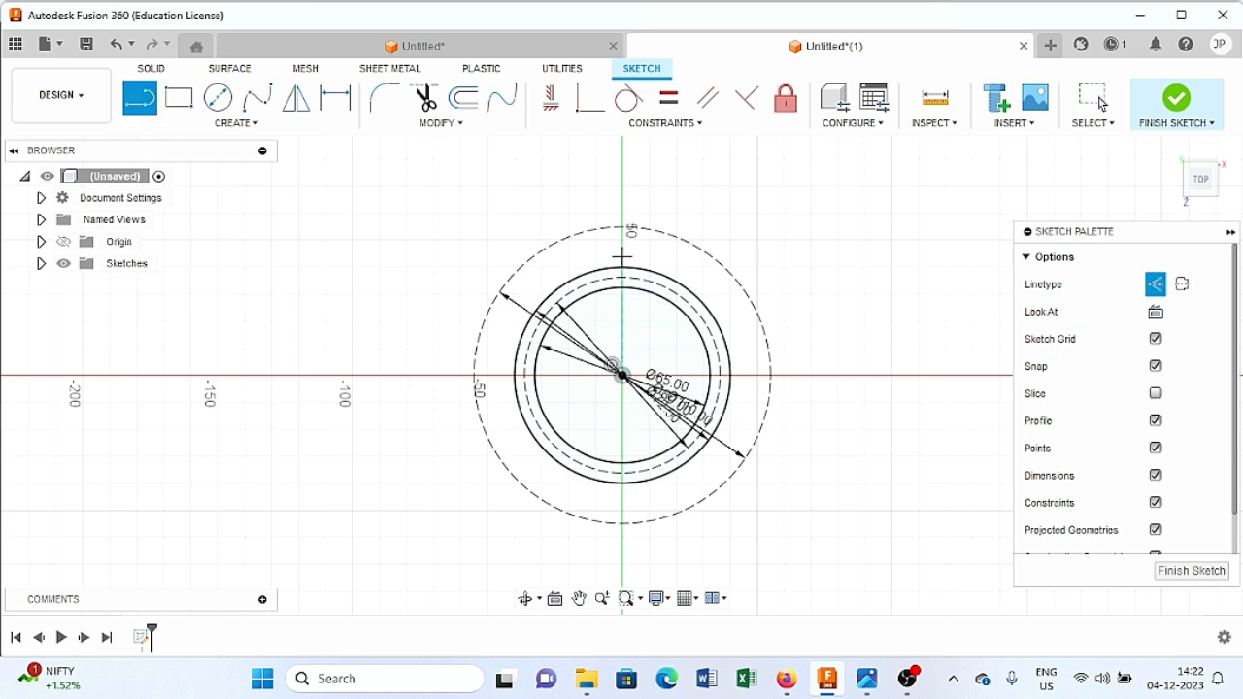
{"action": "left_click", "coordinate": [623, 227]}
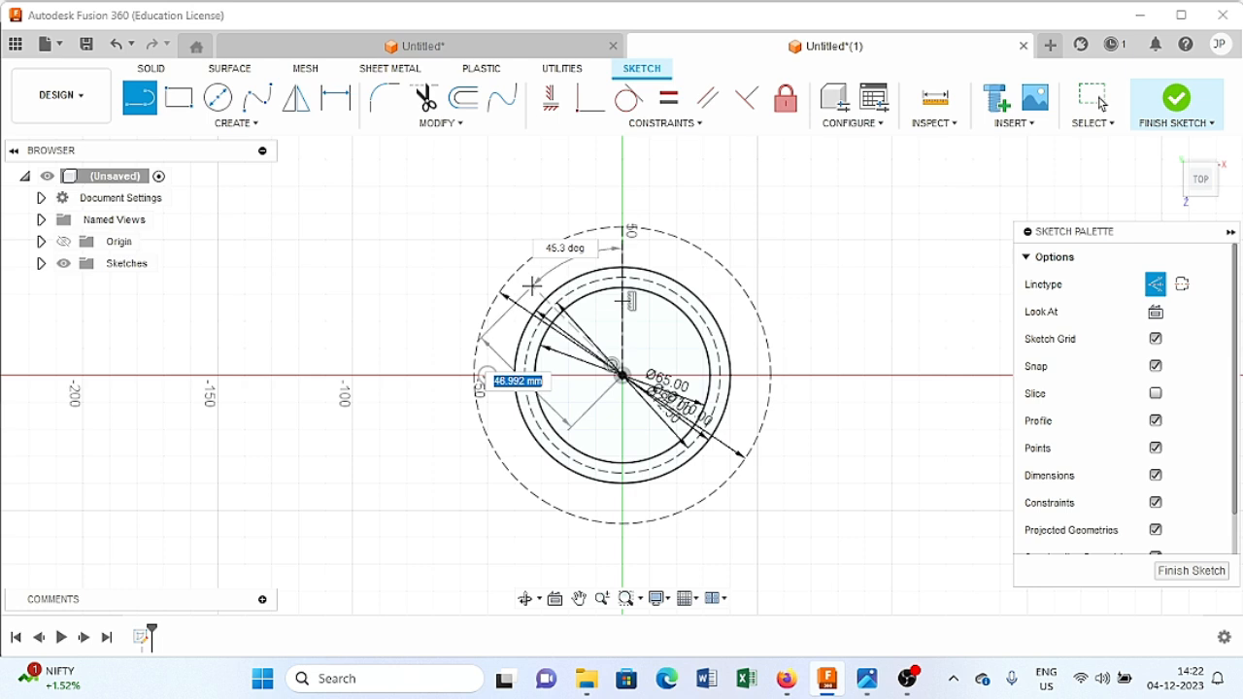
- Draw a 55 mm construction line from the origin toward the upper left, at 45 degrees to the vertical construction line
{"action": "key", "text": "Tab"}
{"action": "type", "text": "4"}
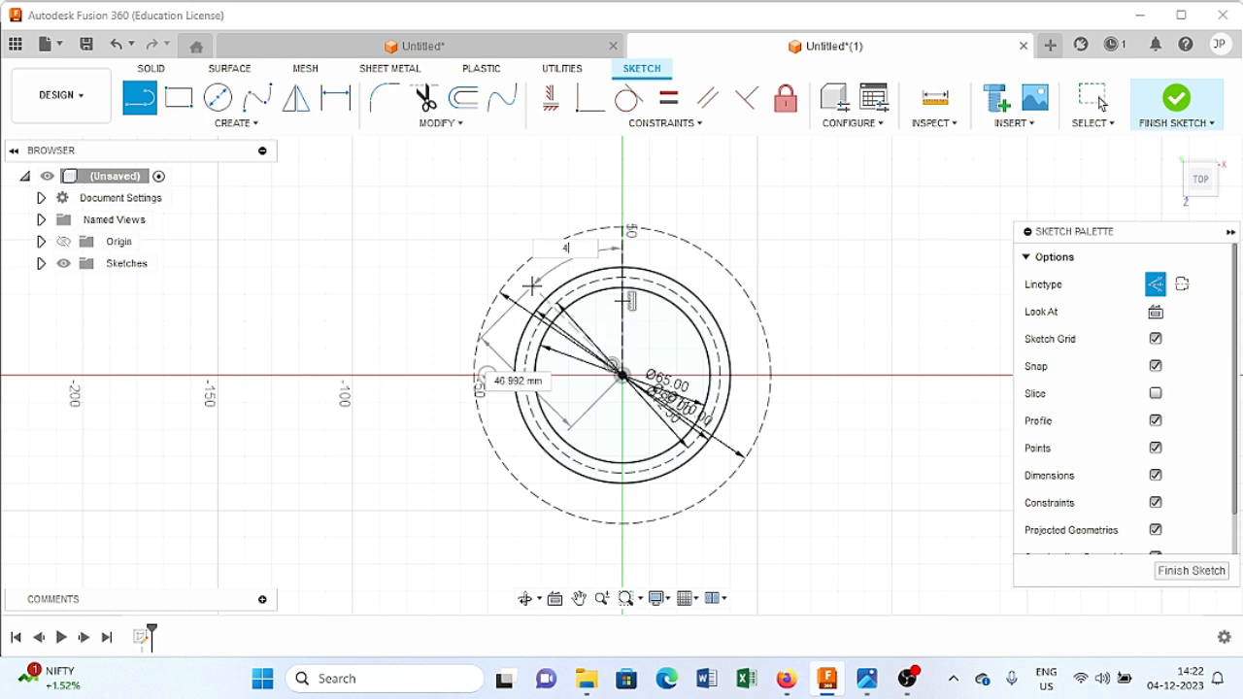
{"action": "key", "text": "Tab"}
{"action": "key", "text": "Tab"}
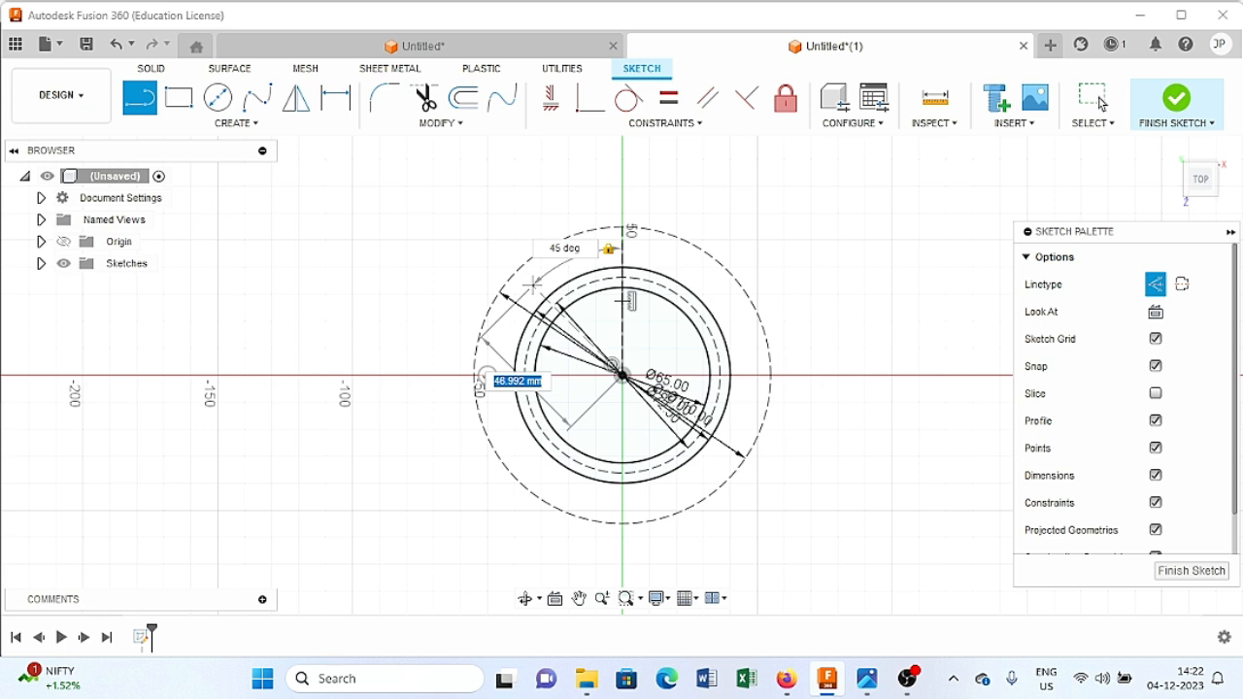
{"action": "type", "text": "55"}
{"action": "key", "text": "Tab"}
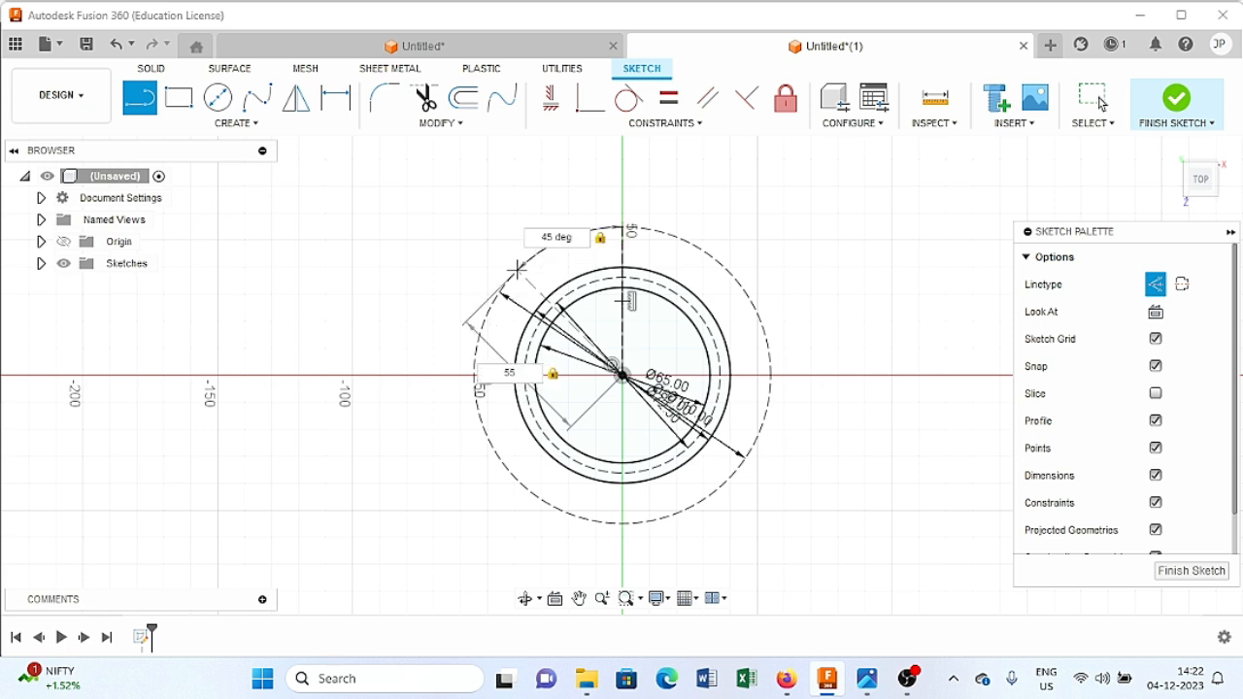
{"action": "left_click", "coordinate": [1101, 103]}
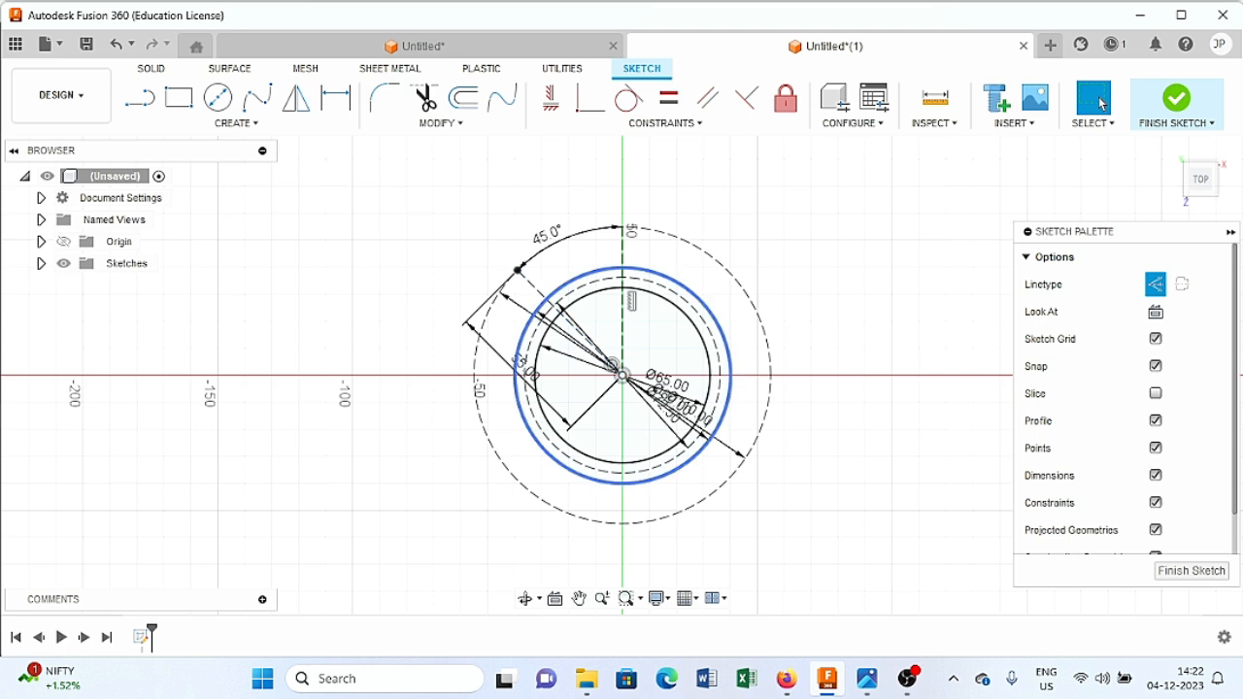
- Create a full circular pattern of the 45-degree construction line around the origin with a quantity of 6
{"action": "left_click", "coordinate": [236, 123]}
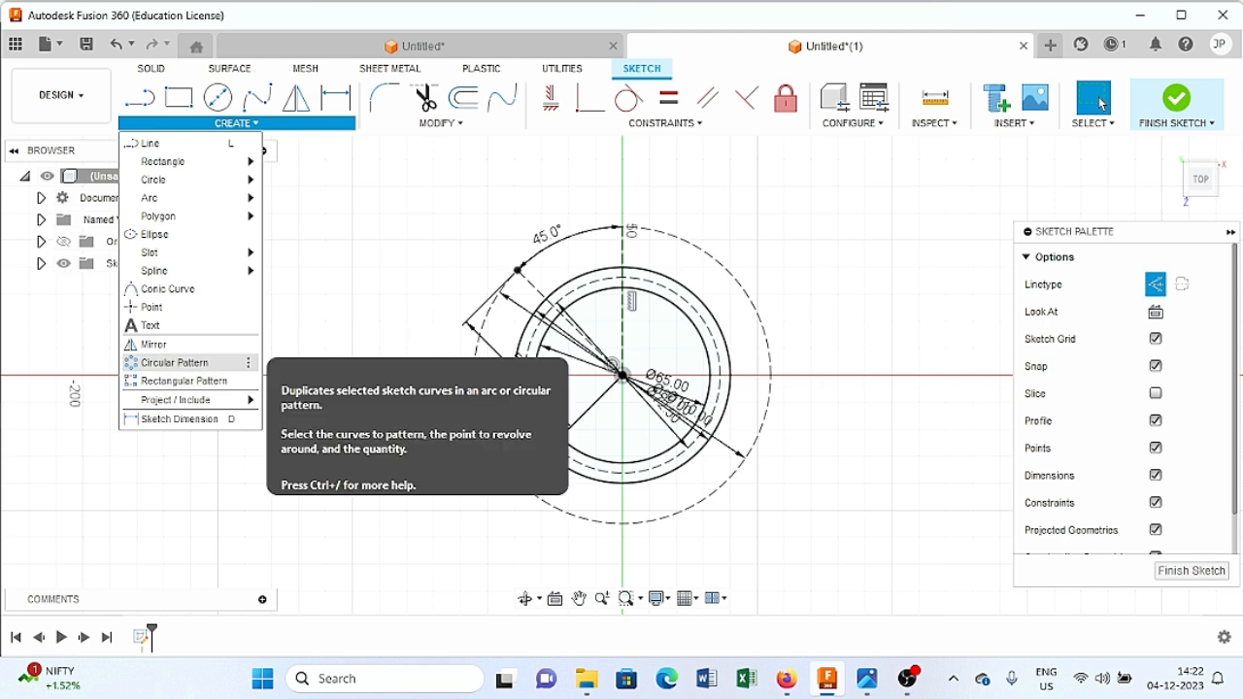
{"action": "left_click", "coordinate": [175, 362]}
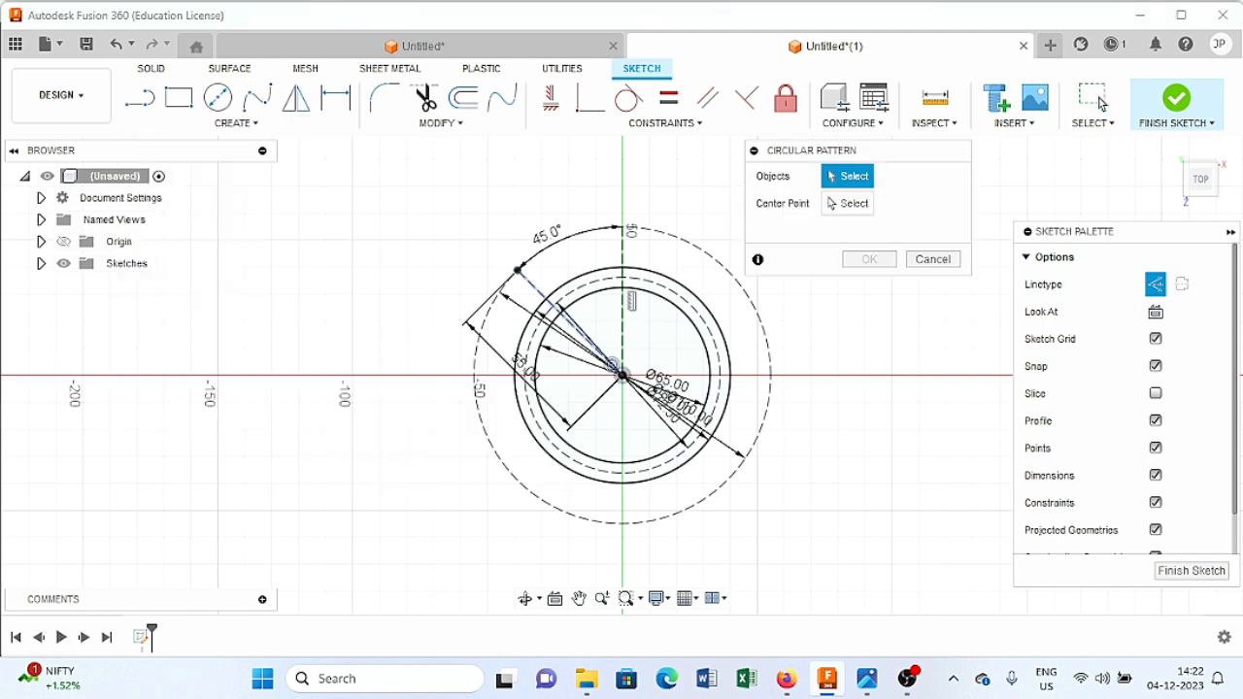
{"action": "left_click", "coordinate": [568, 318]}
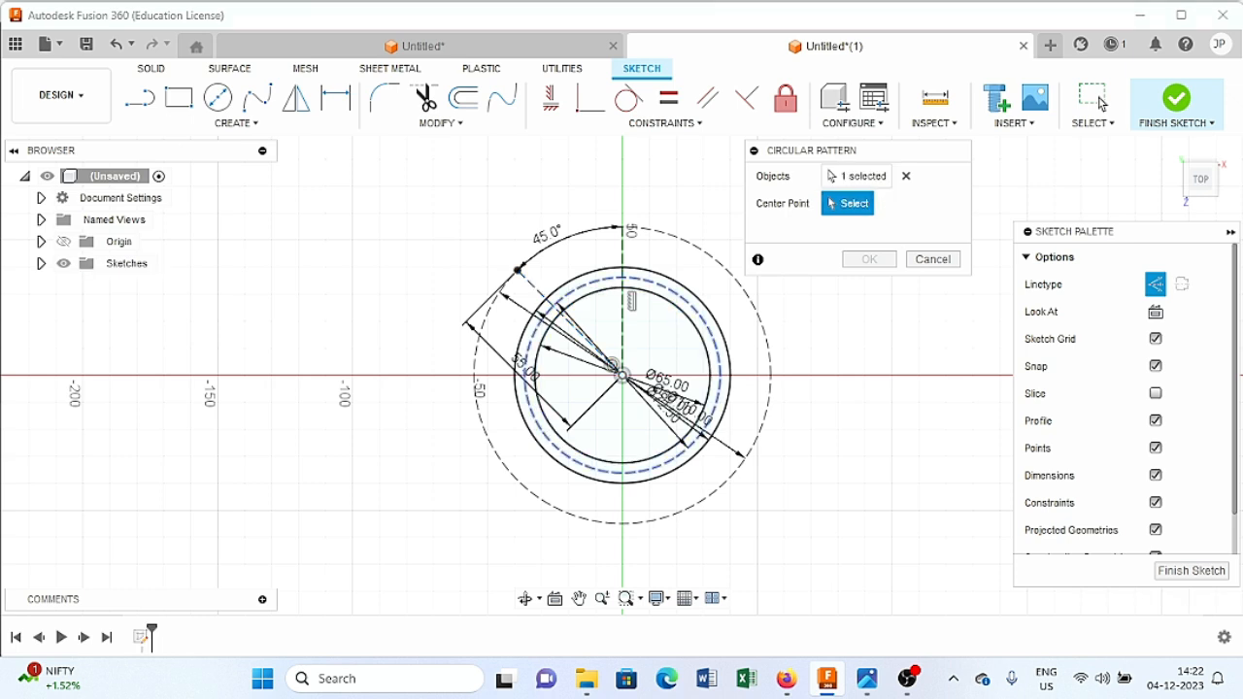
{"action": "left_click", "coordinate": [622, 374]}
{"action": "left_click", "coordinate": [859, 286]}
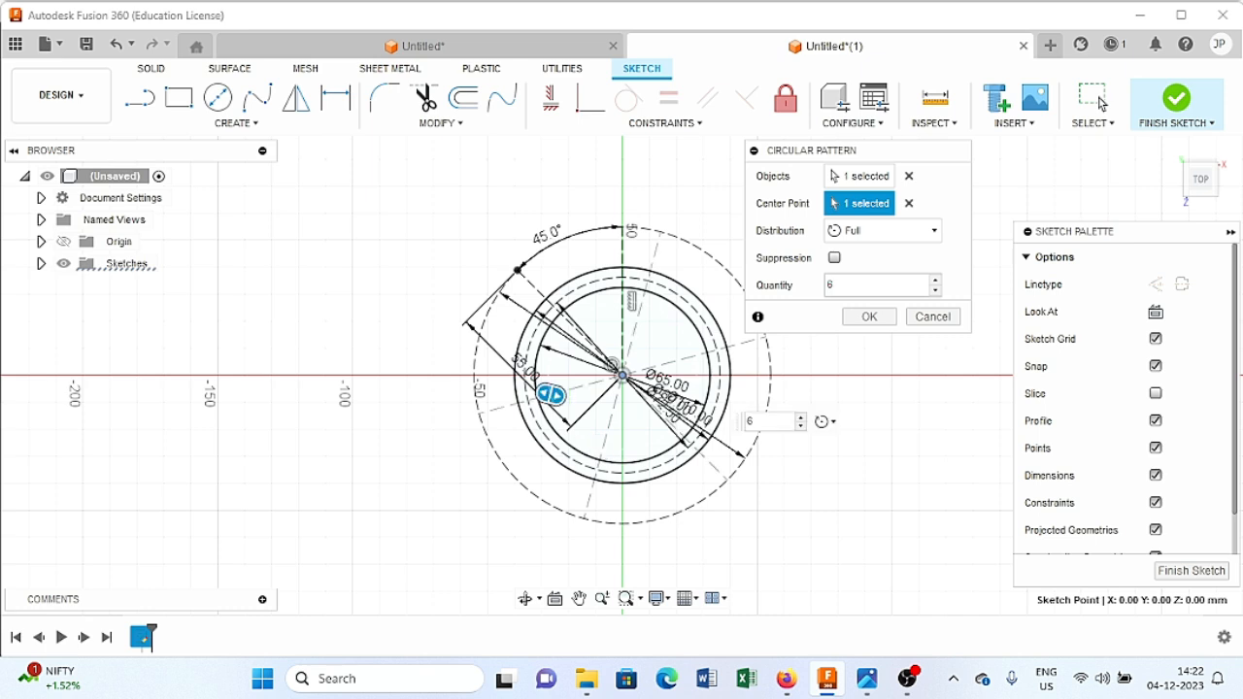
{"action": "left_click", "coordinate": [1100, 102]}
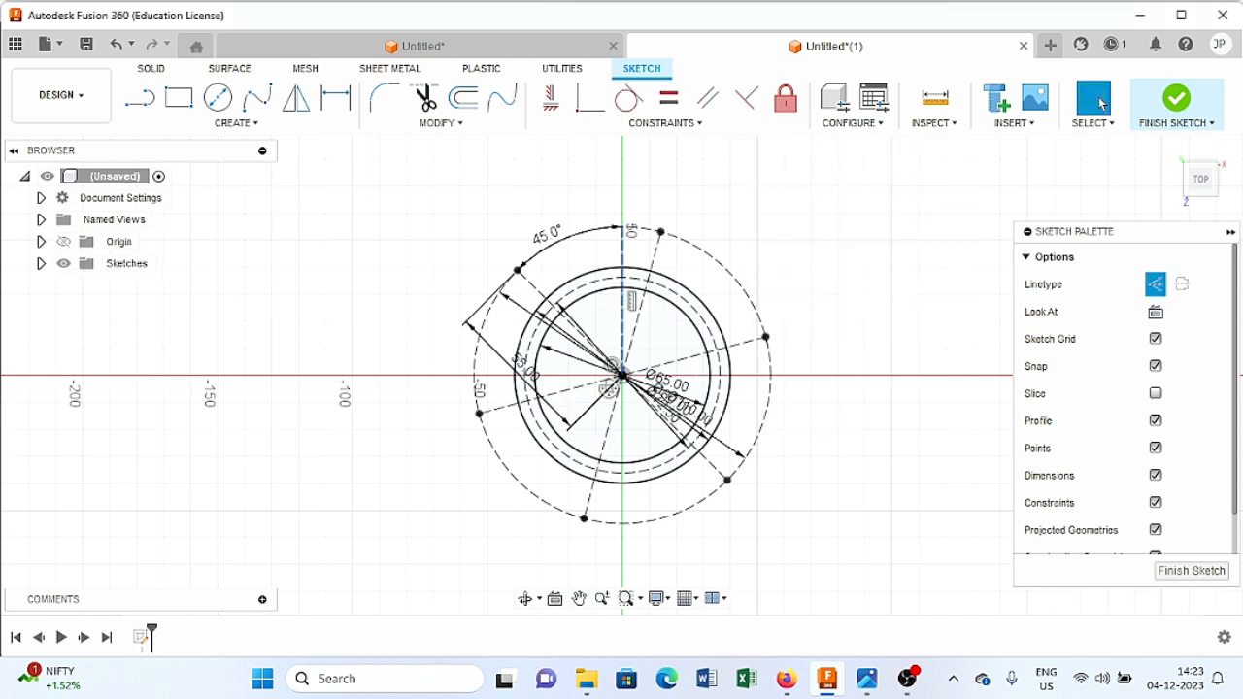
- Consult the reference drawing and draw a solid 15 mm diameter circle centred on the outer end of the 45-degree construction line
{"action": "key", "text": "c"}
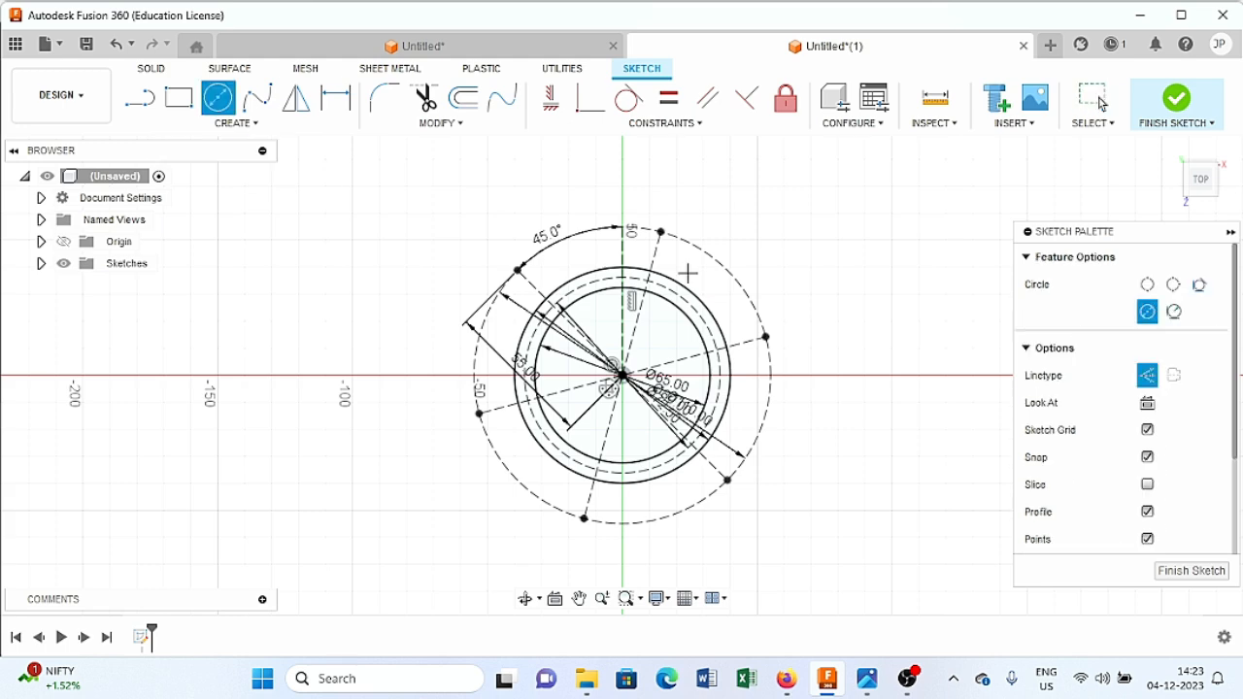
{"action": "left_click", "coordinate": [1147, 375]}
{"action": "key", "text": "alt+Tab"}
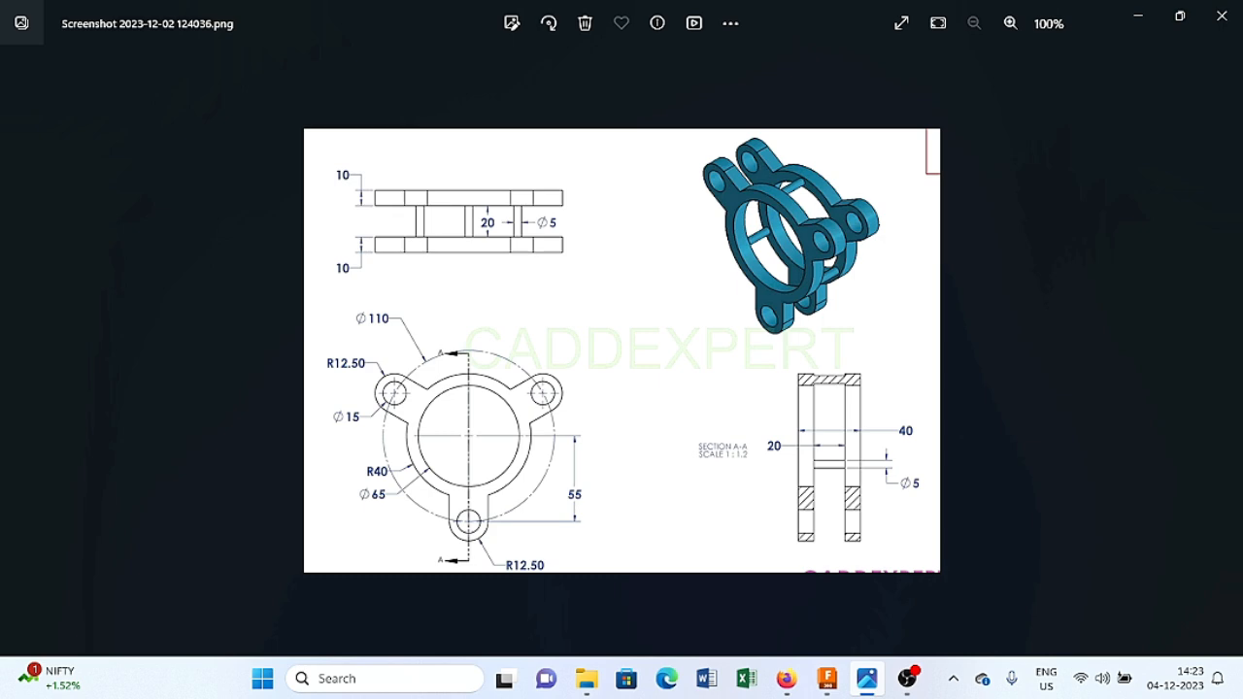
{"action": "key", "text": "alt+Tab"}
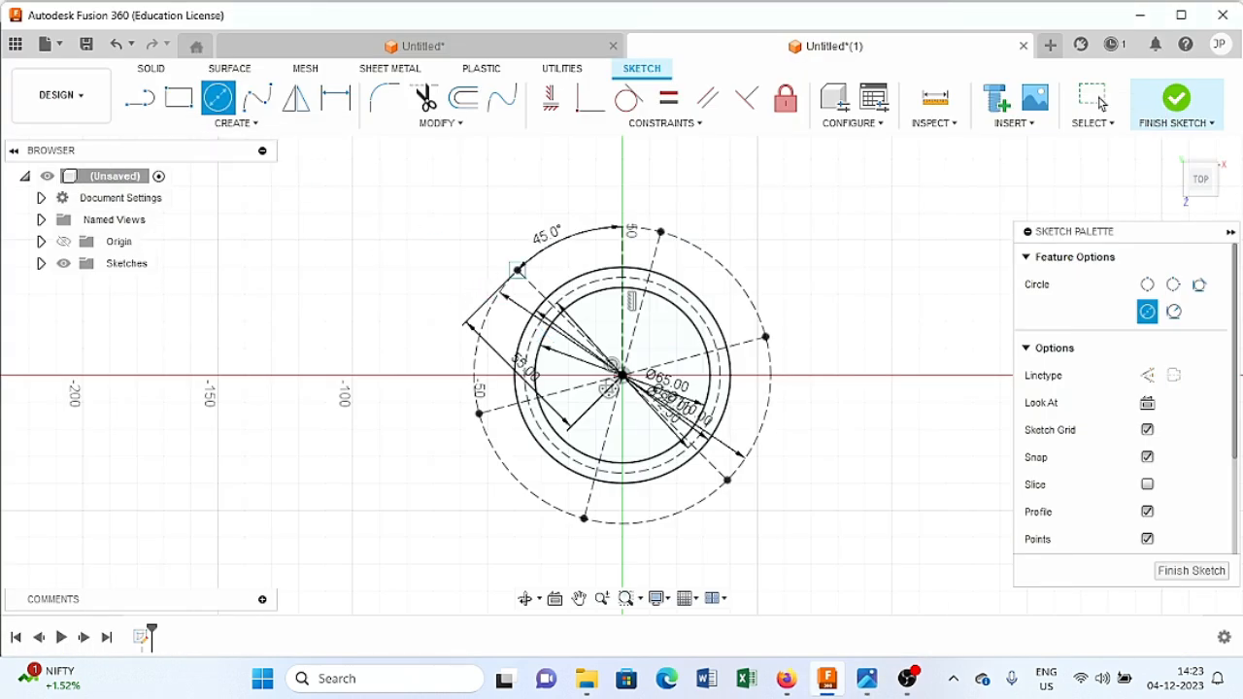
{"action": "left_click", "coordinate": [519, 268]}
{"action": "type", "text": "15"}
{"action": "left_click", "coordinate": [1100, 103]}
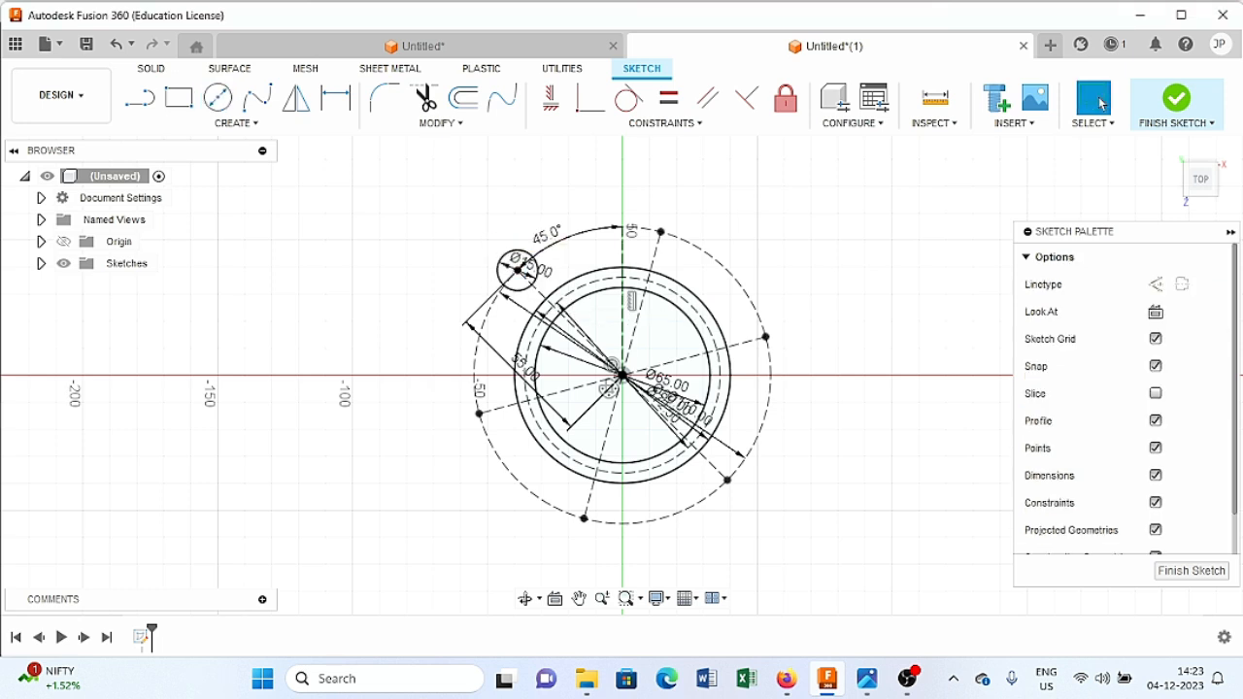
- Recheck the reference drawing and add a 25 mm diameter circle concentric with the 15 mm lug hole
{"action": "key", "text": "c"}
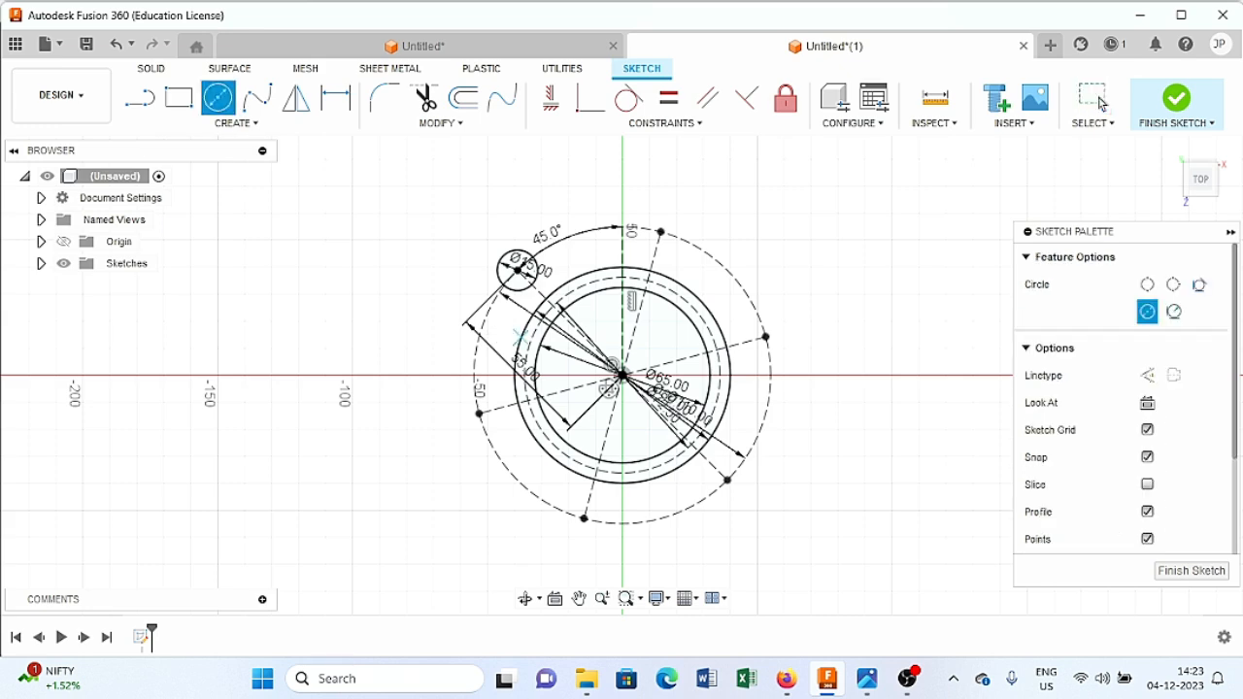
{"action": "left_click", "coordinate": [516, 269]}
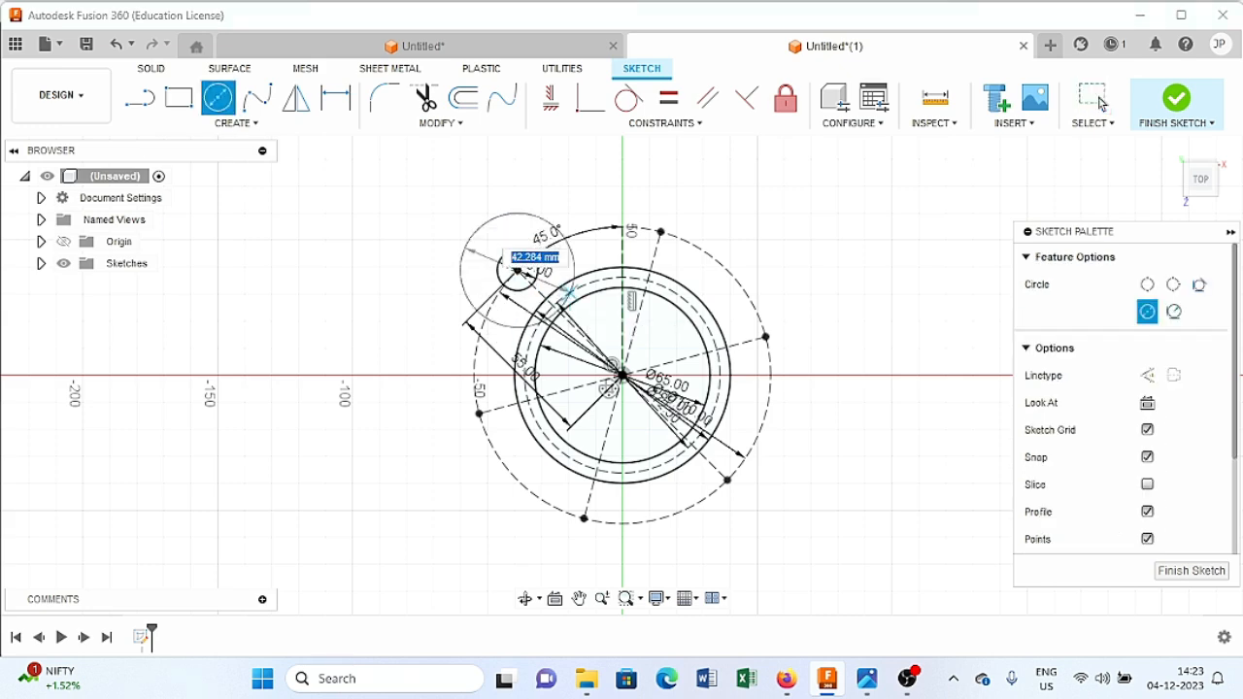
{"action": "left_click", "coordinate": [867, 678]}
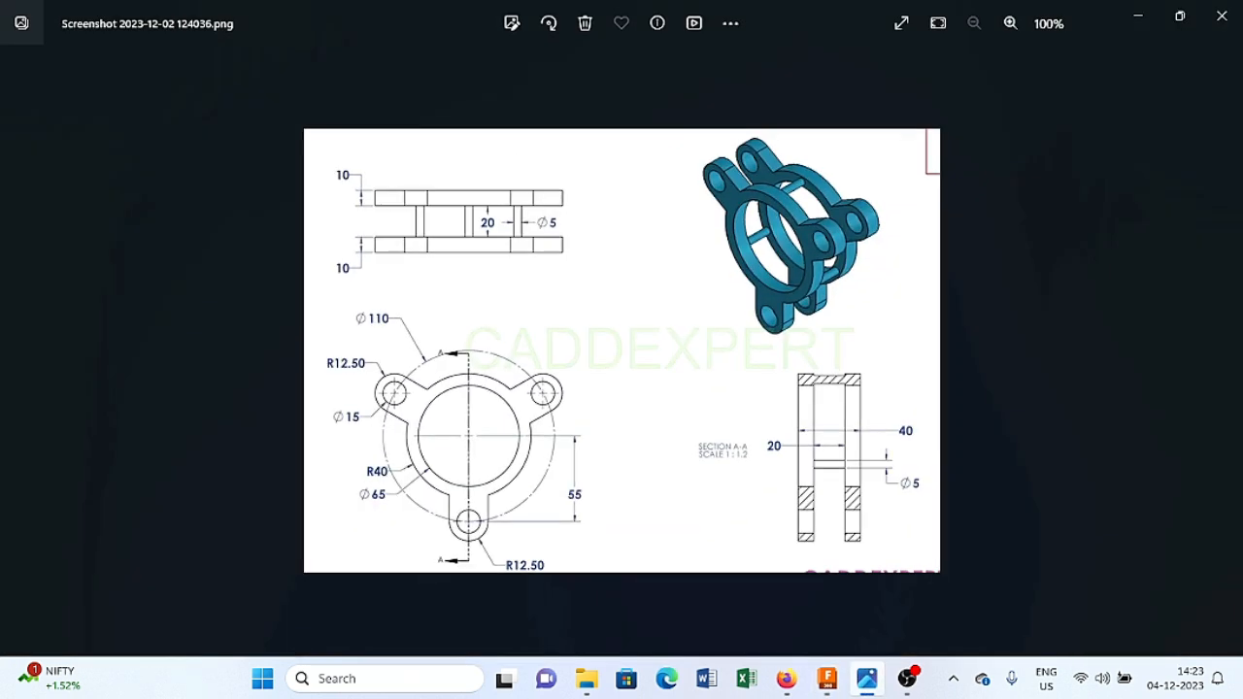
{"action": "left_click", "coordinate": [867, 678]}
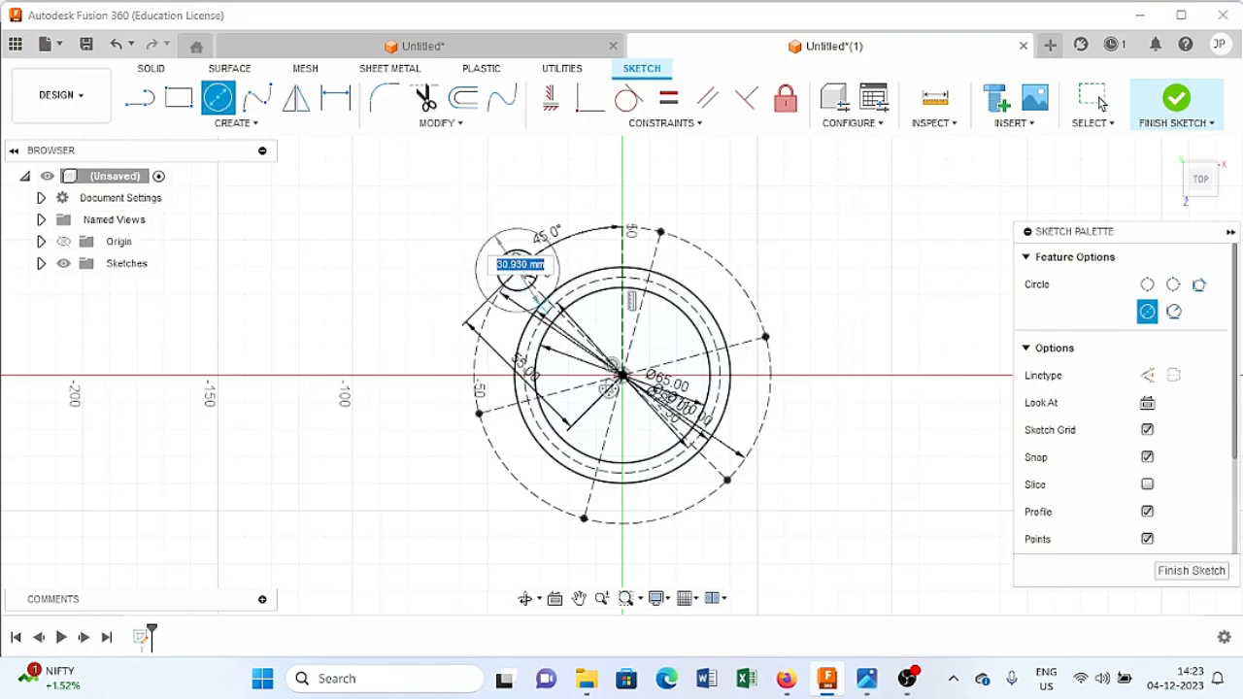
{"action": "type", "text": "25"}
{"action": "key", "text": "Return"}
{"action": "key", "text": "Escape"}
- Draw a 12.5 mm construction line from the lug centre to its upper crossing with the 110 mm circle, then a perpendicular solid line to the ring
{"action": "key", "text": "l"}
{"action": "left_click", "coordinate": [1156, 283]}
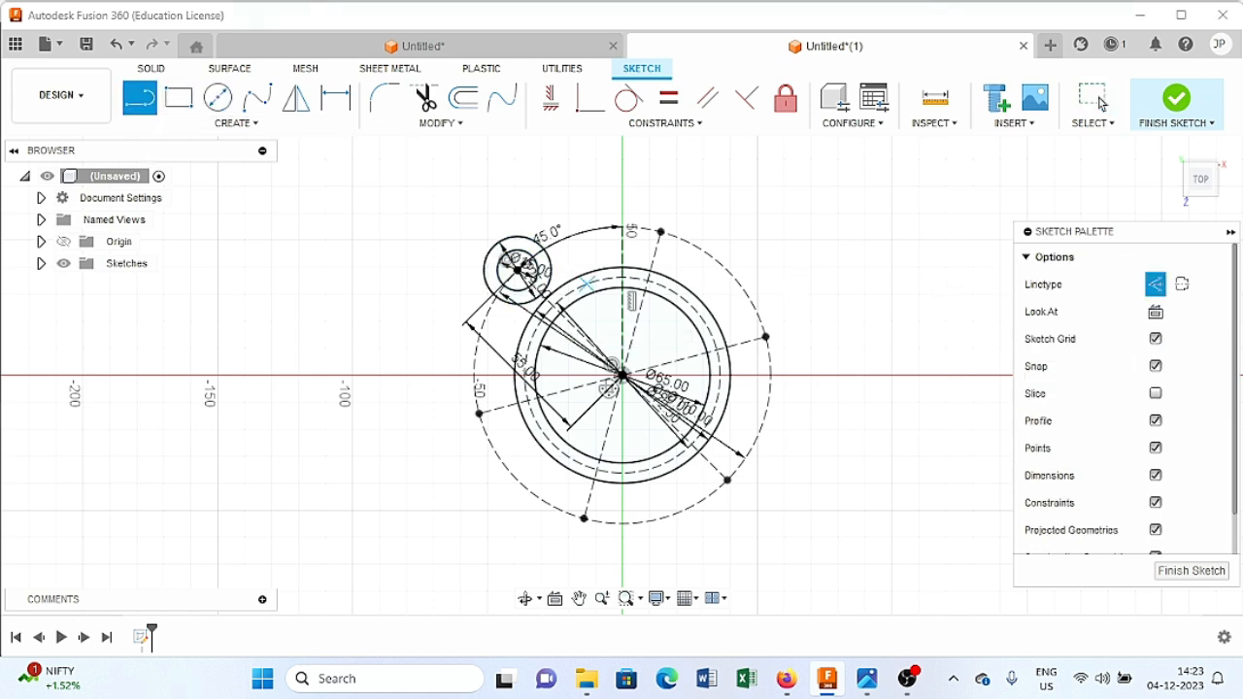
{"action": "left_click", "coordinate": [518, 265]}
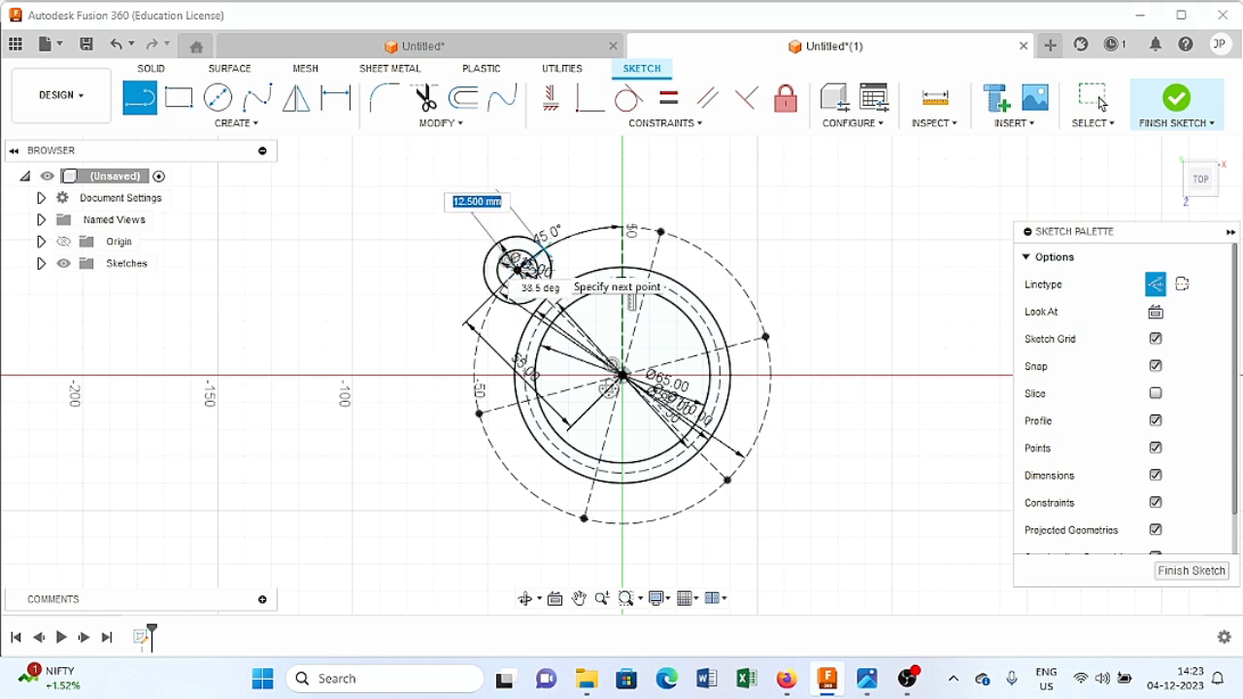
{"action": "key", "text": "Escape"}
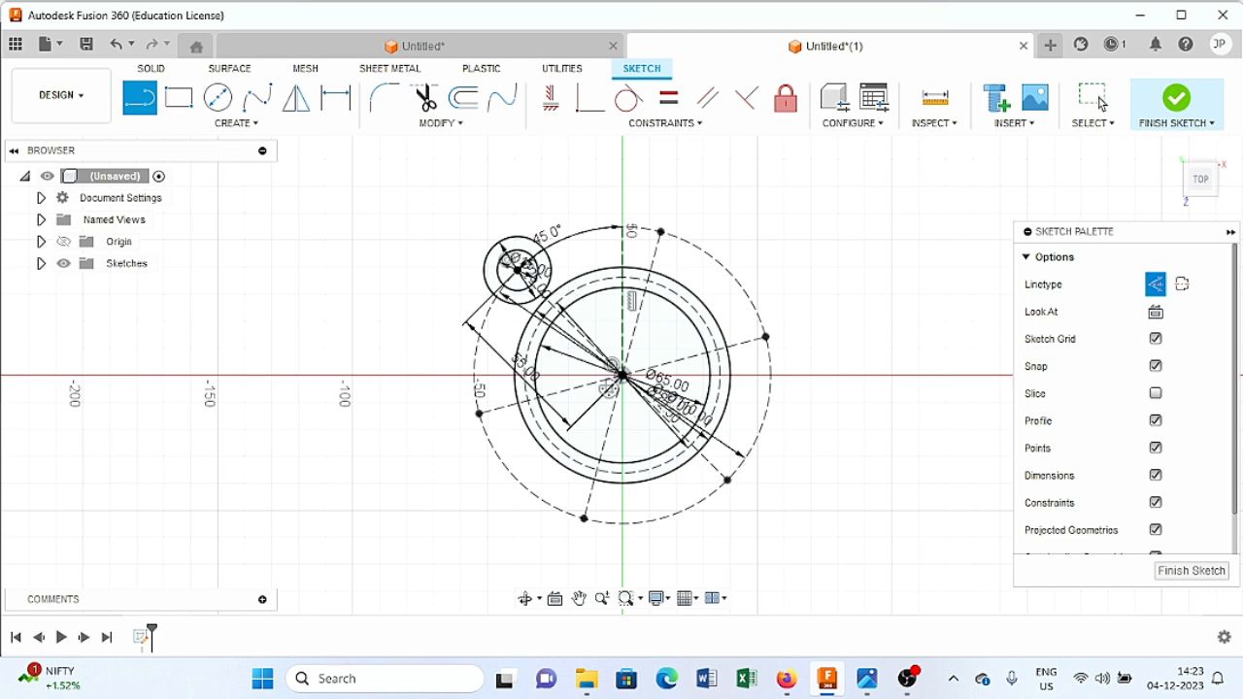
{"action": "left_click", "coordinate": [1155, 283]}
{"action": "left_click", "coordinate": [545, 250]}
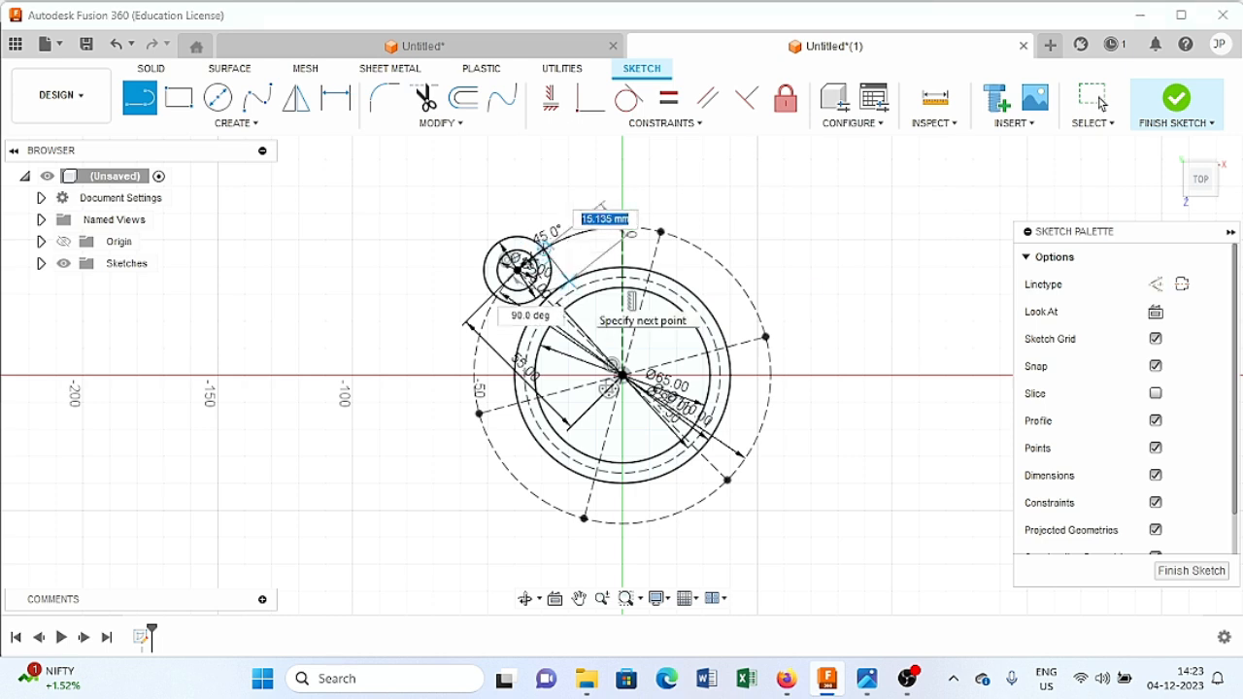
{"action": "scroll", "coordinate": [631, 301], "scroll_direction": "up", "scroll_amount": 4}
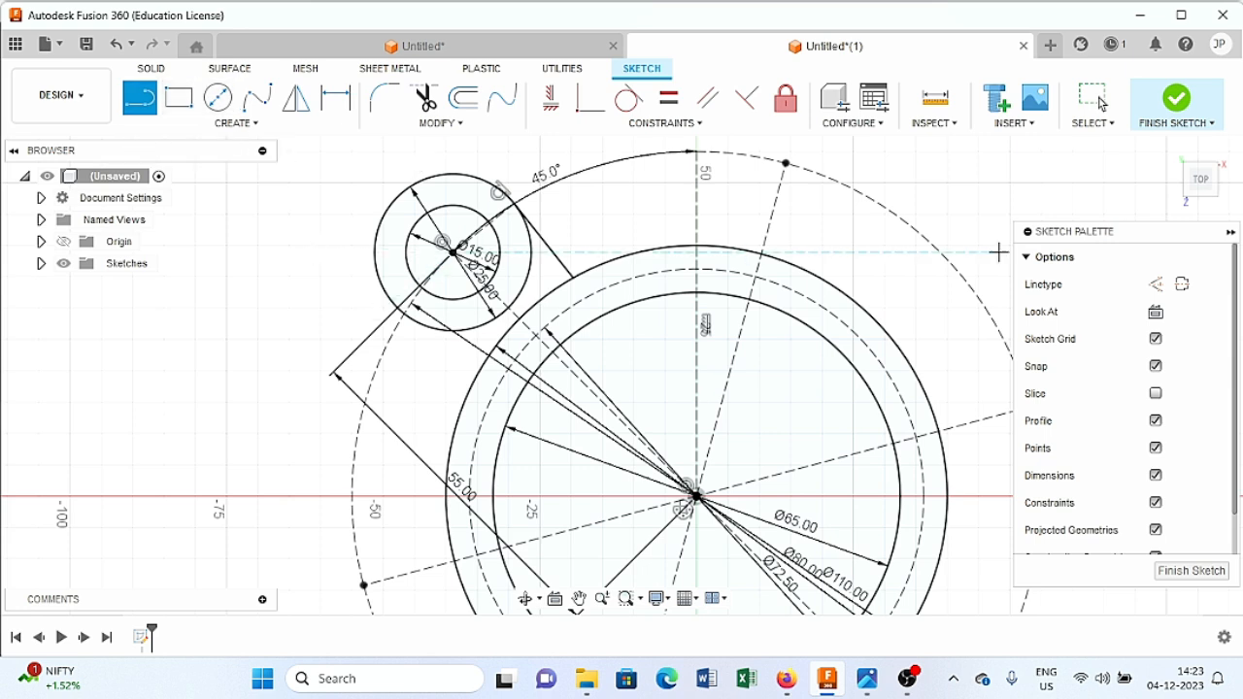
- Add a 12.5 mm construction line to the lug's lower crossing with the 110 mm circle and a perpendicular solid line of about 15.1 mm to the ring
{"action": "left_click", "coordinate": [1155, 284]}
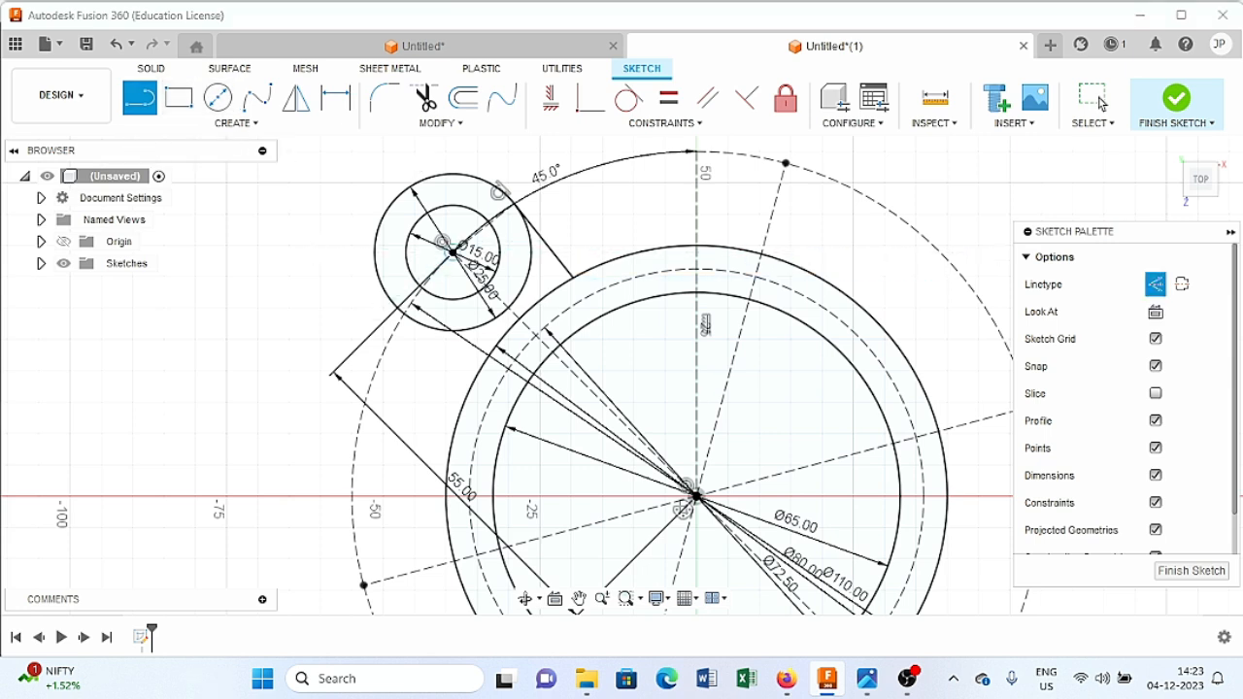
{"action": "left_click", "coordinate": [452, 253]}
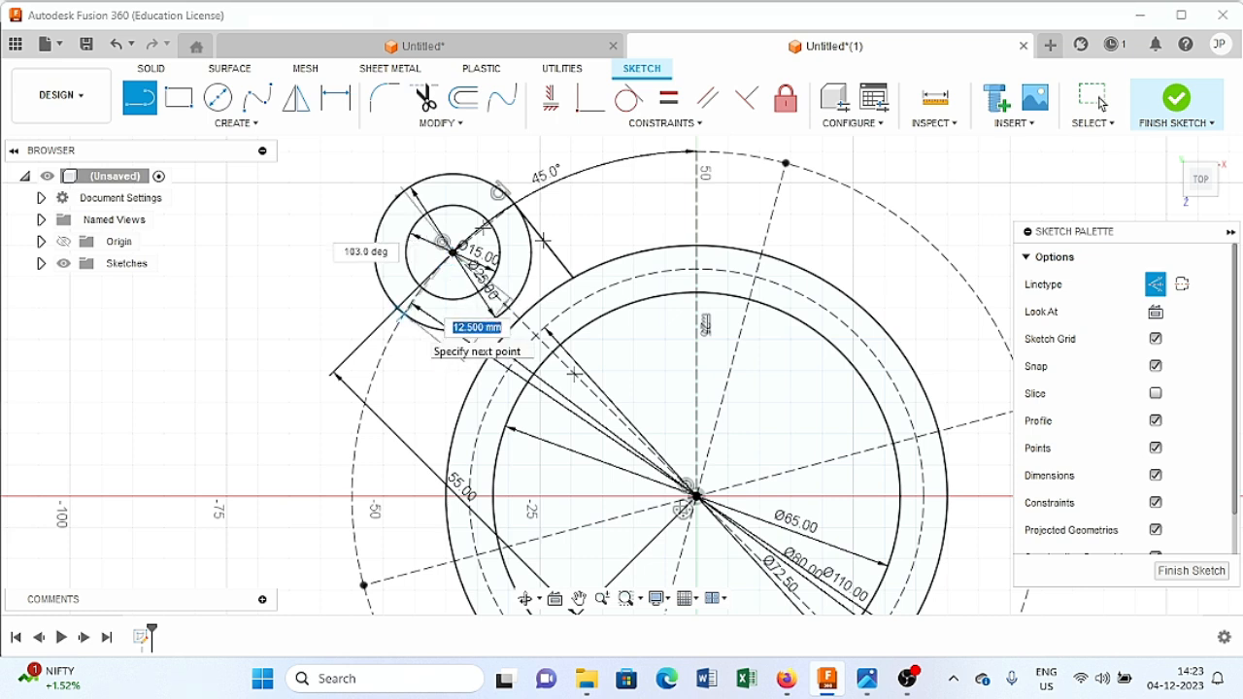
{"action": "key", "text": "Escape"}
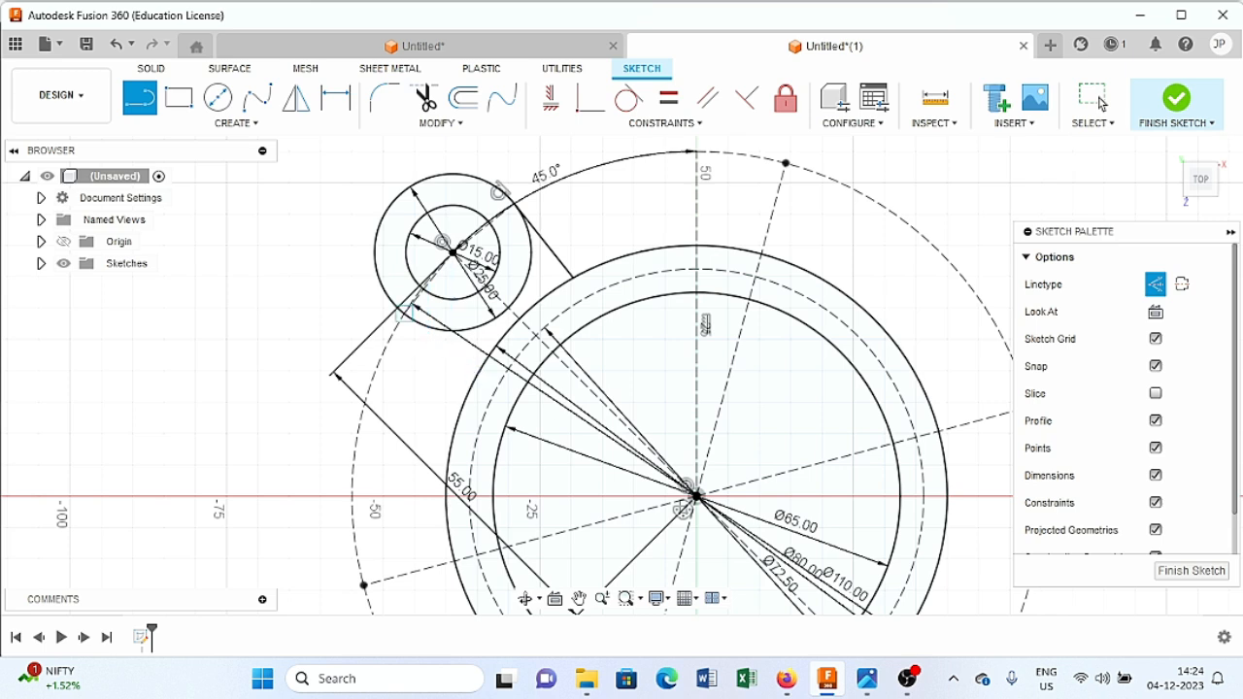
{"action": "left_click", "coordinate": [405, 311]}
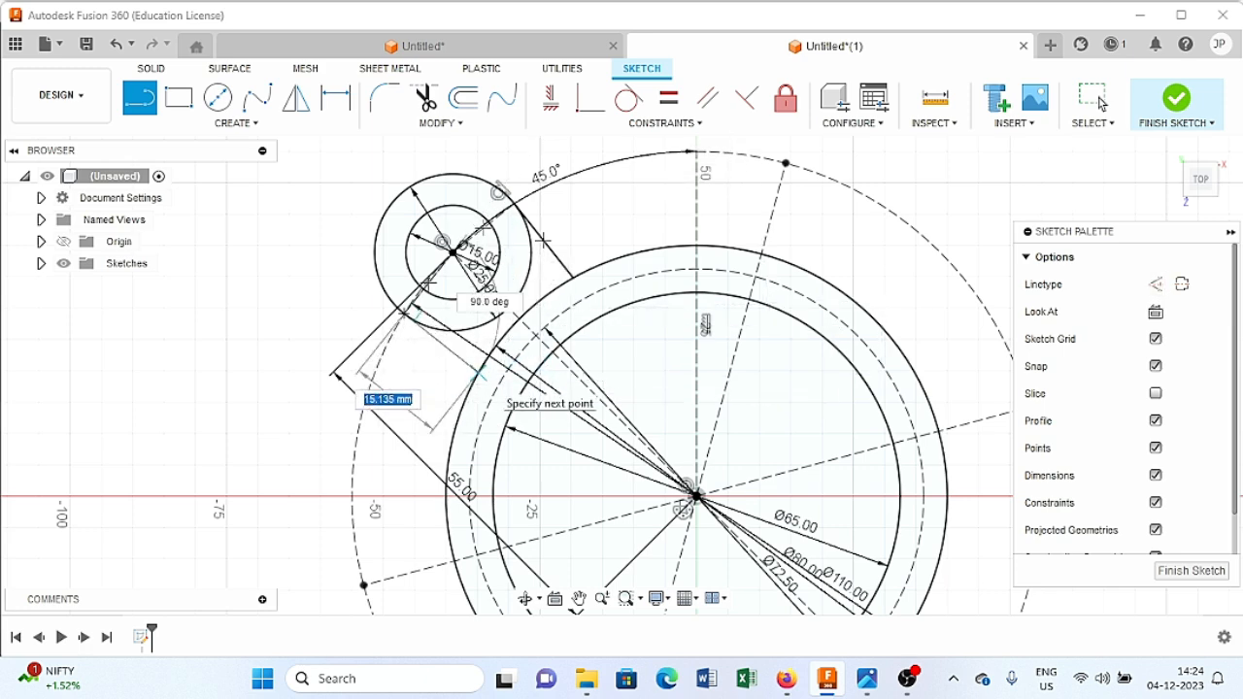
{"action": "left_click", "coordinate": [477, 373]}
- Trim away the arc of the 25 mm lug circle that lies between the two side lines, facing the ring
{"action": "scroll", "coordinate": [598, 353], "scroll_direction": "down", "scroll_amount": 5}
{"action": "middle_click_drag", "start_coordinate": [753, 304], "coordinate": [629, 261]}
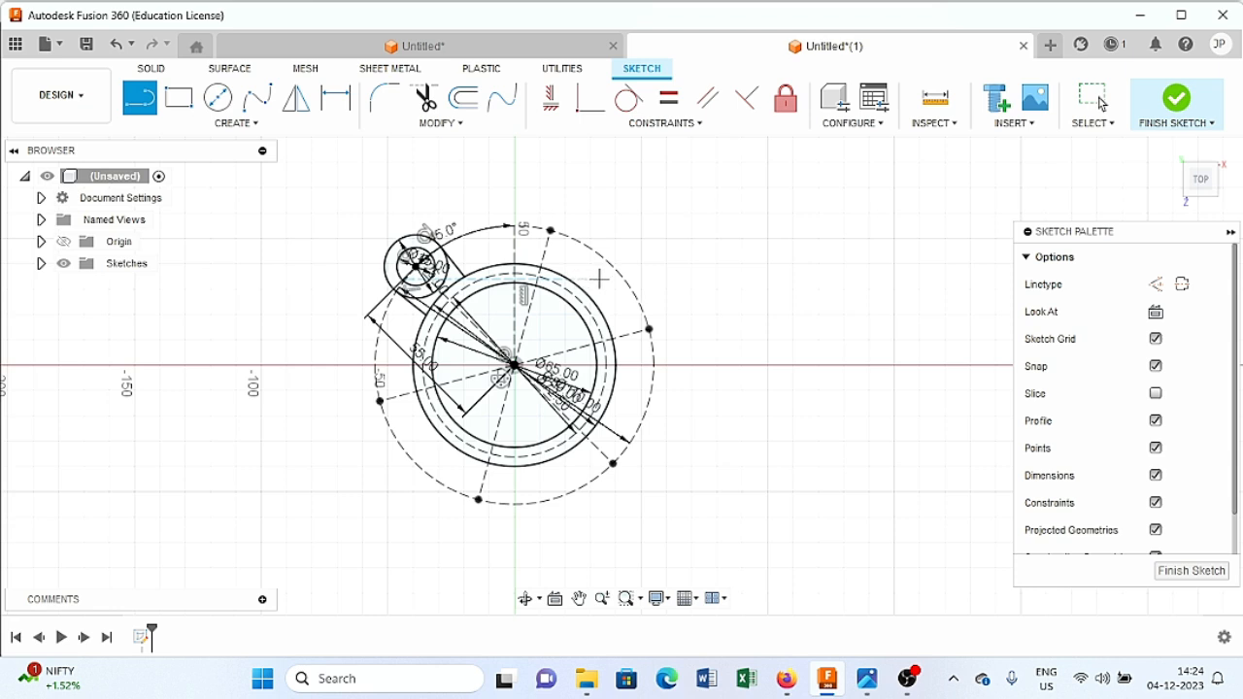
{"action": "left_click", "coordinate": [236, 123]}
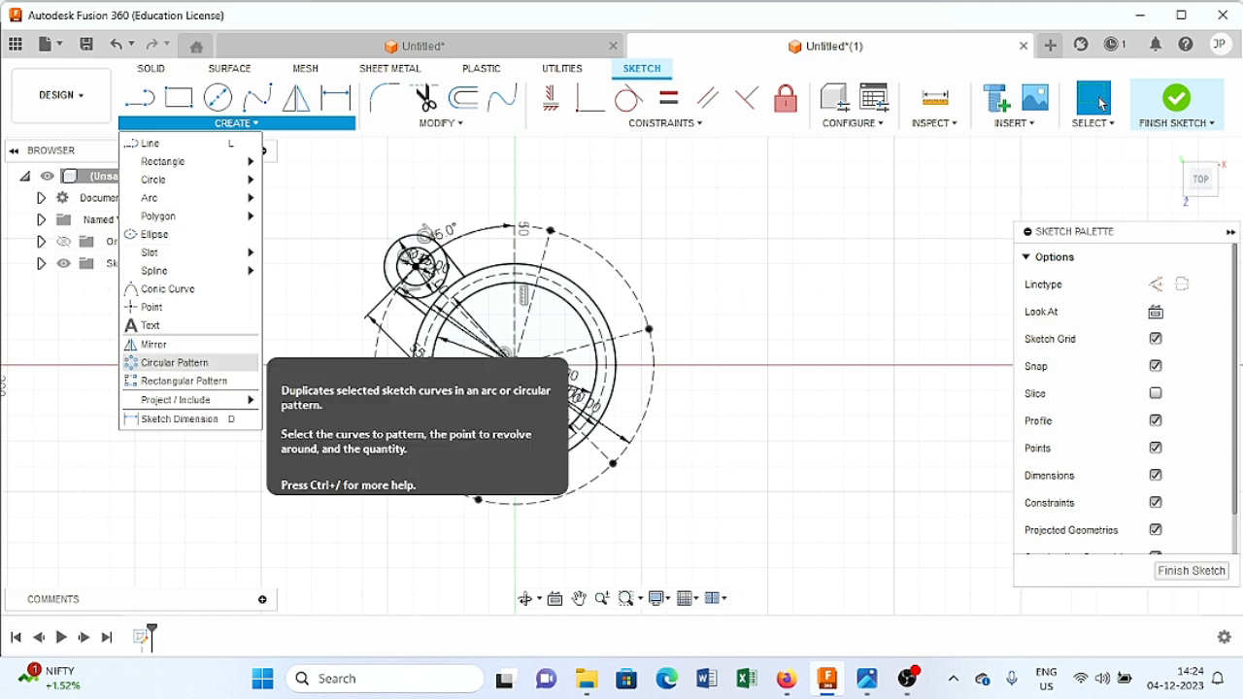
{"action": "left_click", "coordinate": [439, 122]}
{"action": "left_click", "coordinate": [424, 97]}
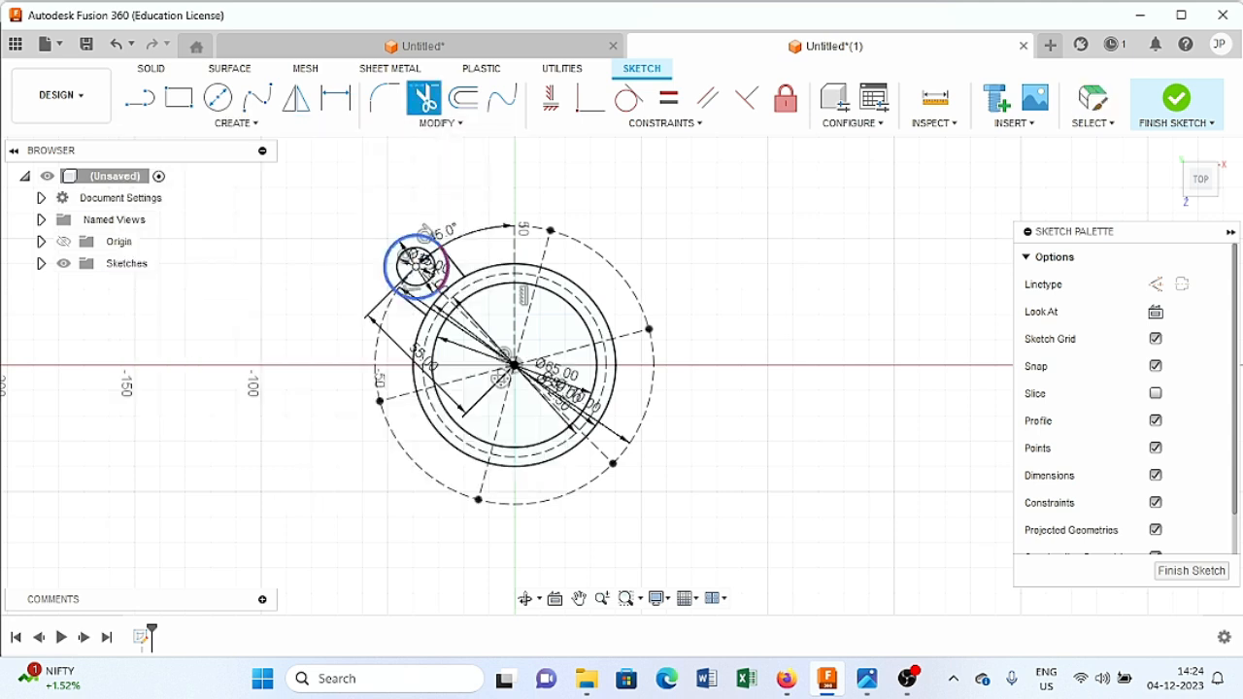
{"action": "left_click", "coordinate": [444, 265]}
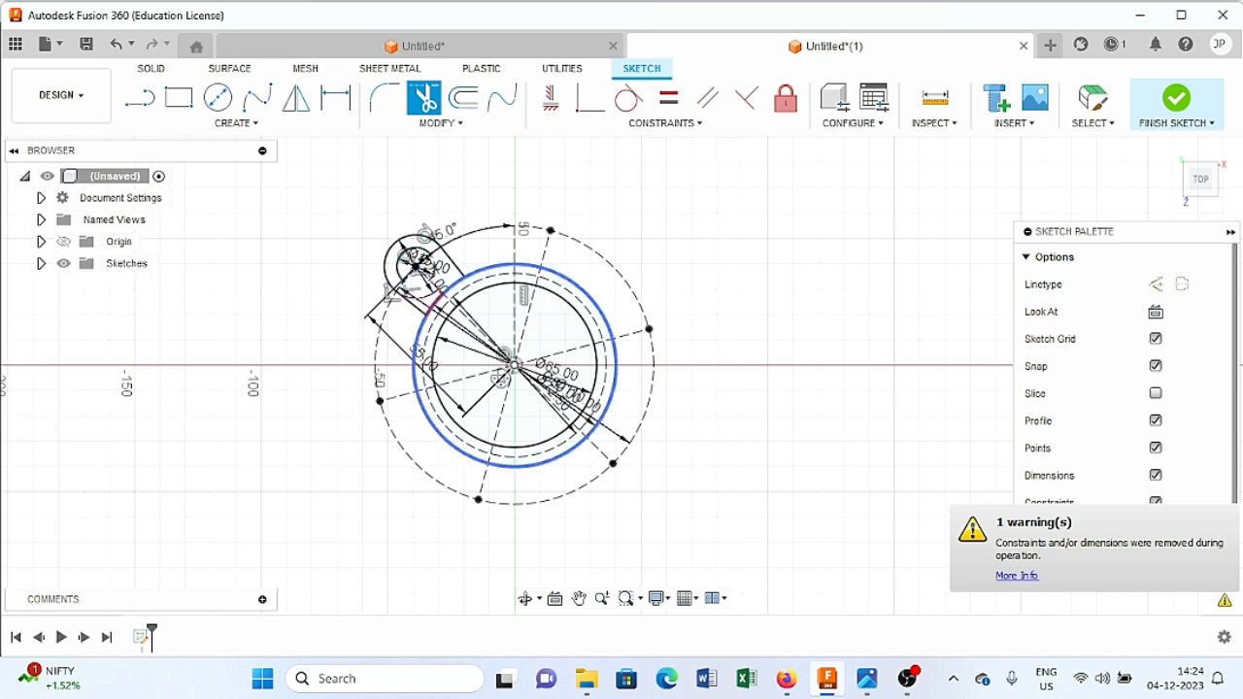
- Trim away the segment of the 80 mm ring circle between the lug's two side lines
{"action": "left_click", "coordinate": [454, 282]}
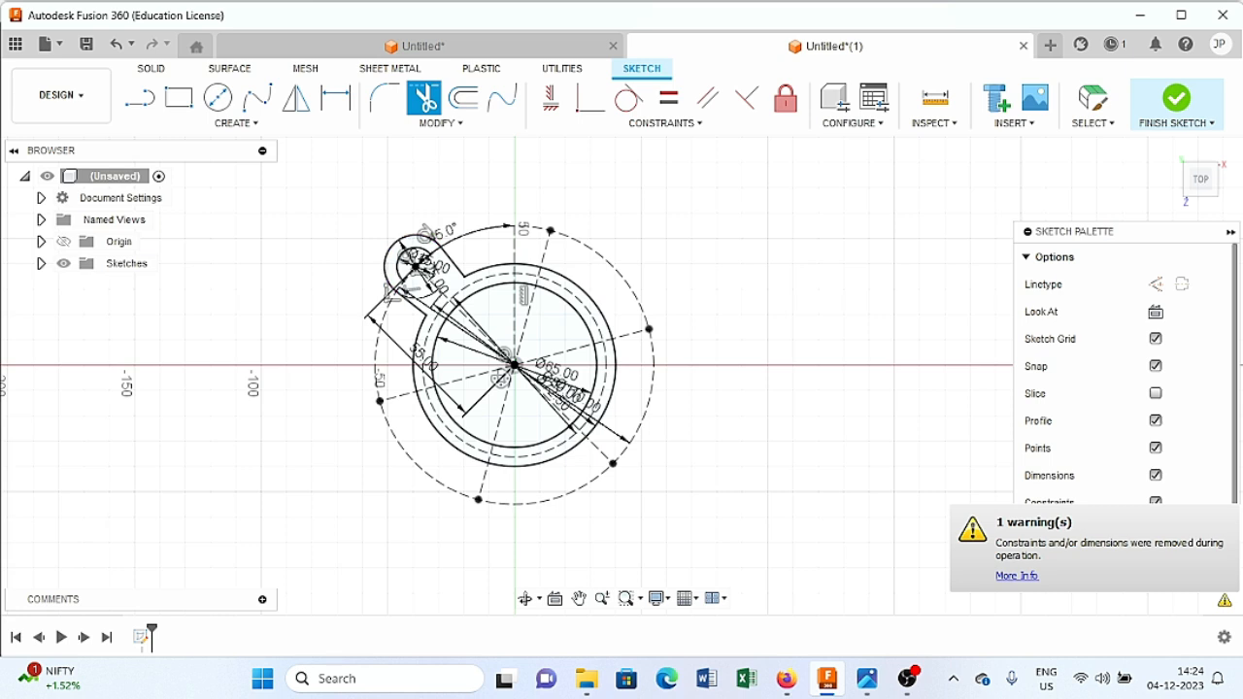
{"action": "left_click", "coordinate": [1093, 97]}
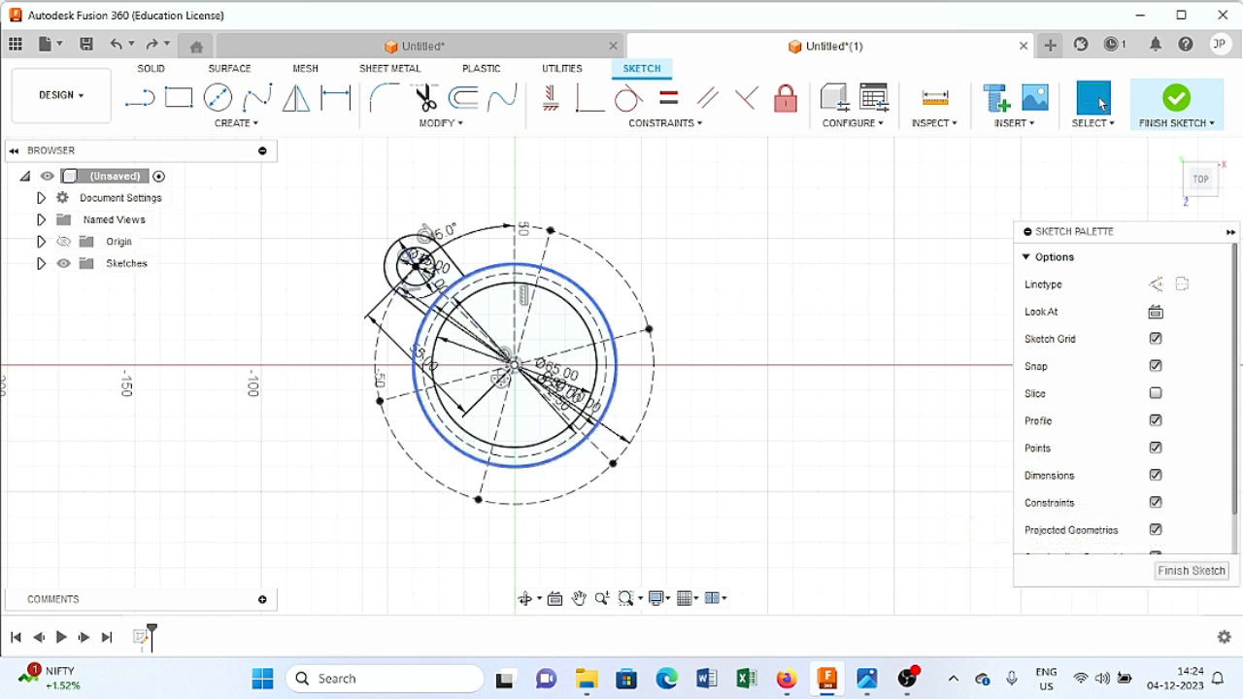
{"action": "left_click", "coordinate": [425, 97]}
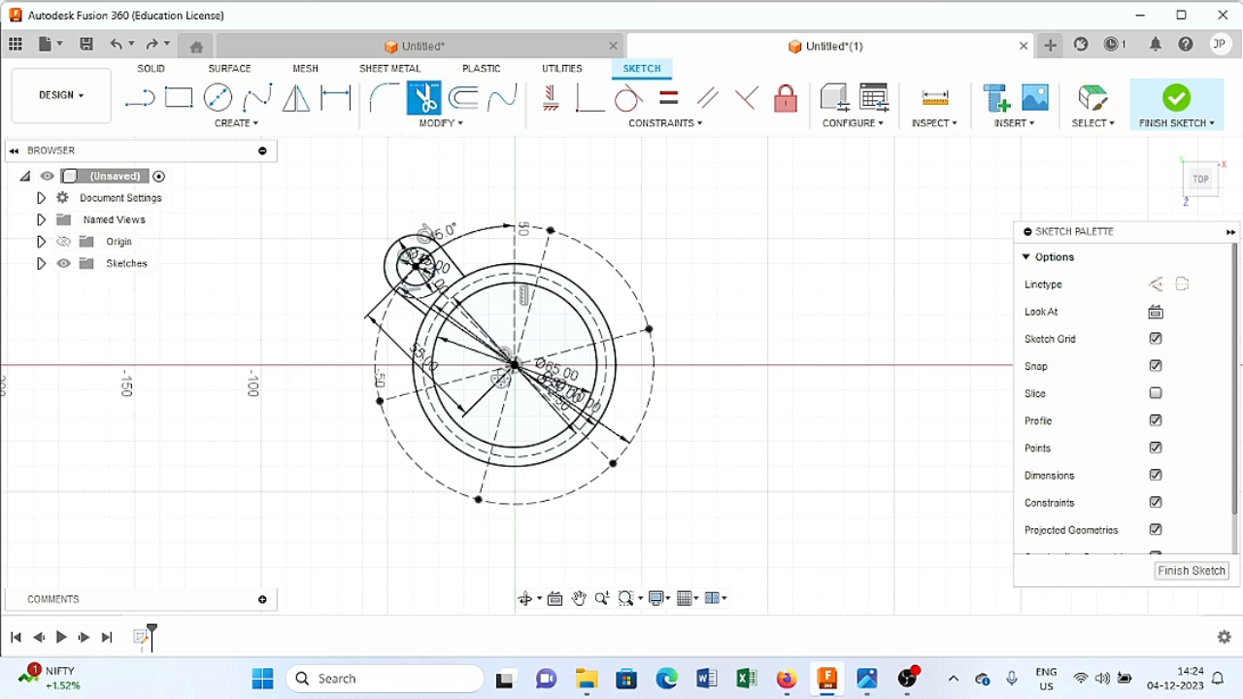
{"action": "left_click", "coordinate": [445, 287]}
{"action": "left_click", "coordinate": [449, 284]}
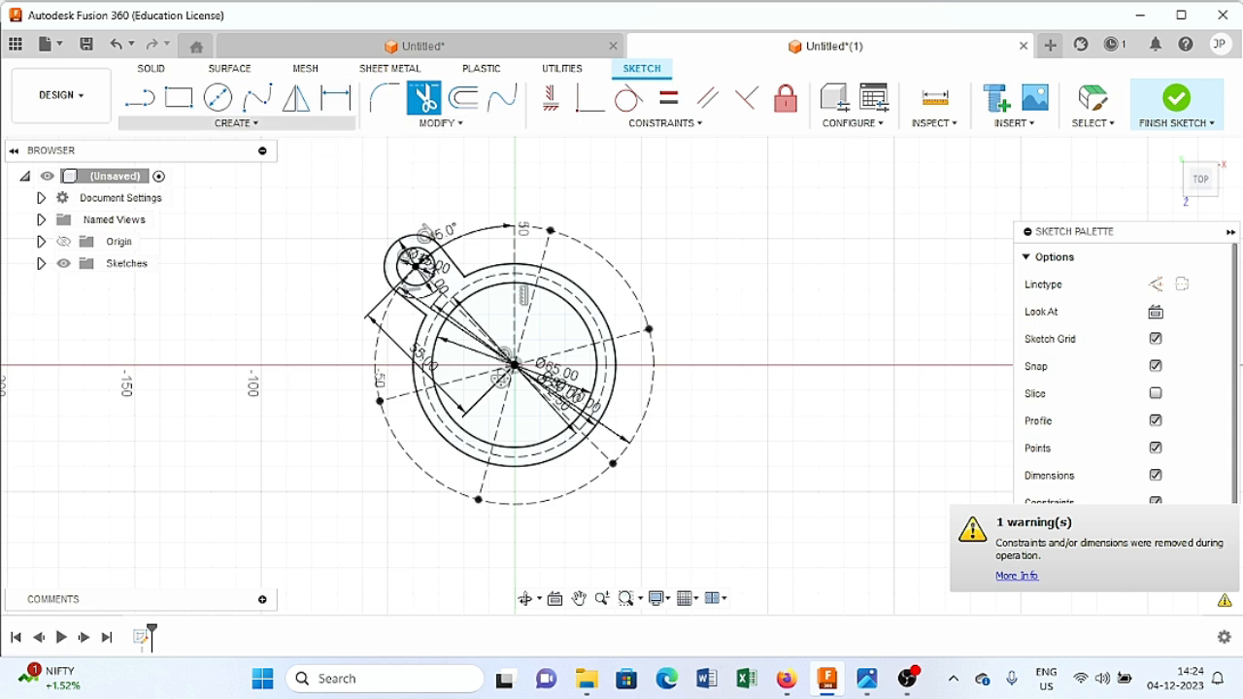
{"action": "left_click", "coordinate": [1095, 98]}
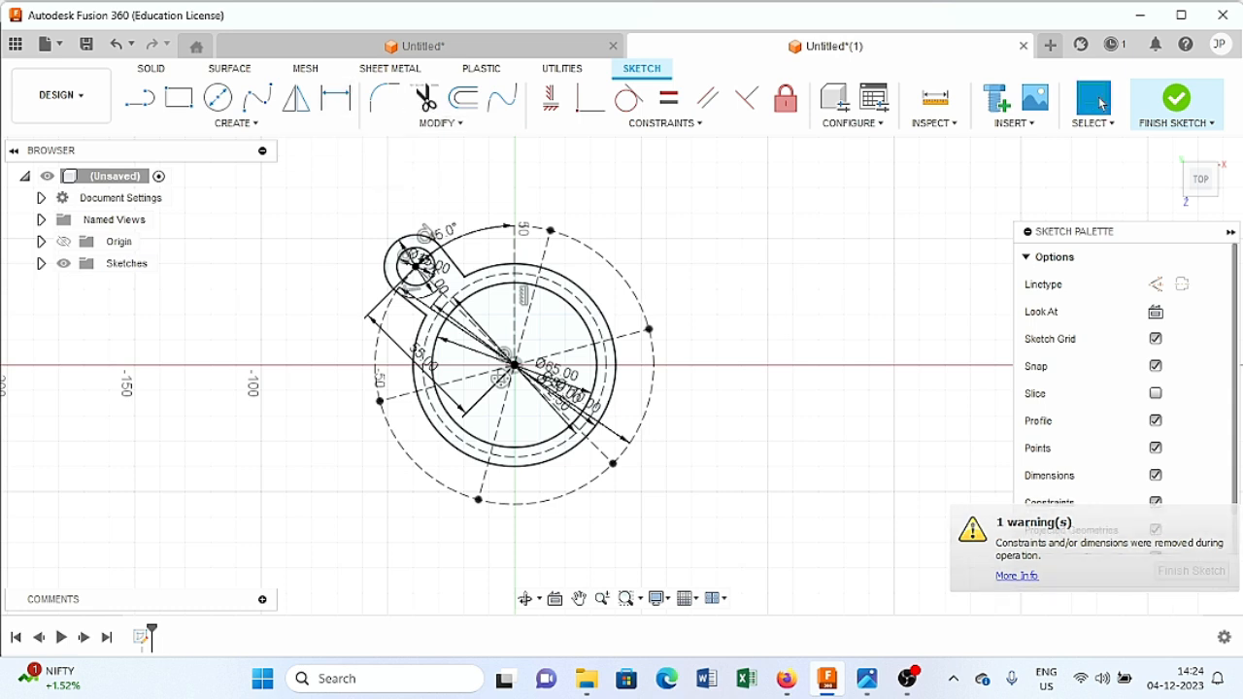
- Create a full circular pattern of the lug's outer arc, two side lines and 15 mm hole around the origin with a quantity of 3
{"action": "left_click", "coordinate": [236, 122]}
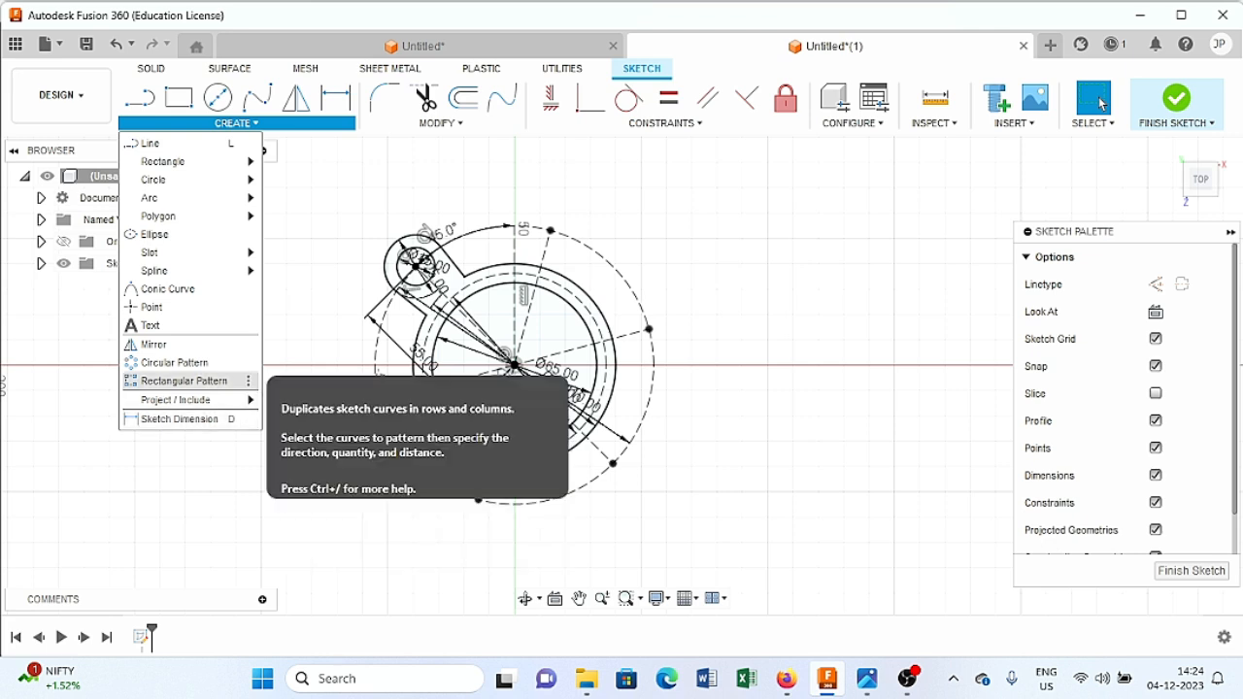
{"action": "left_click", "coordinate": [175, 362]}
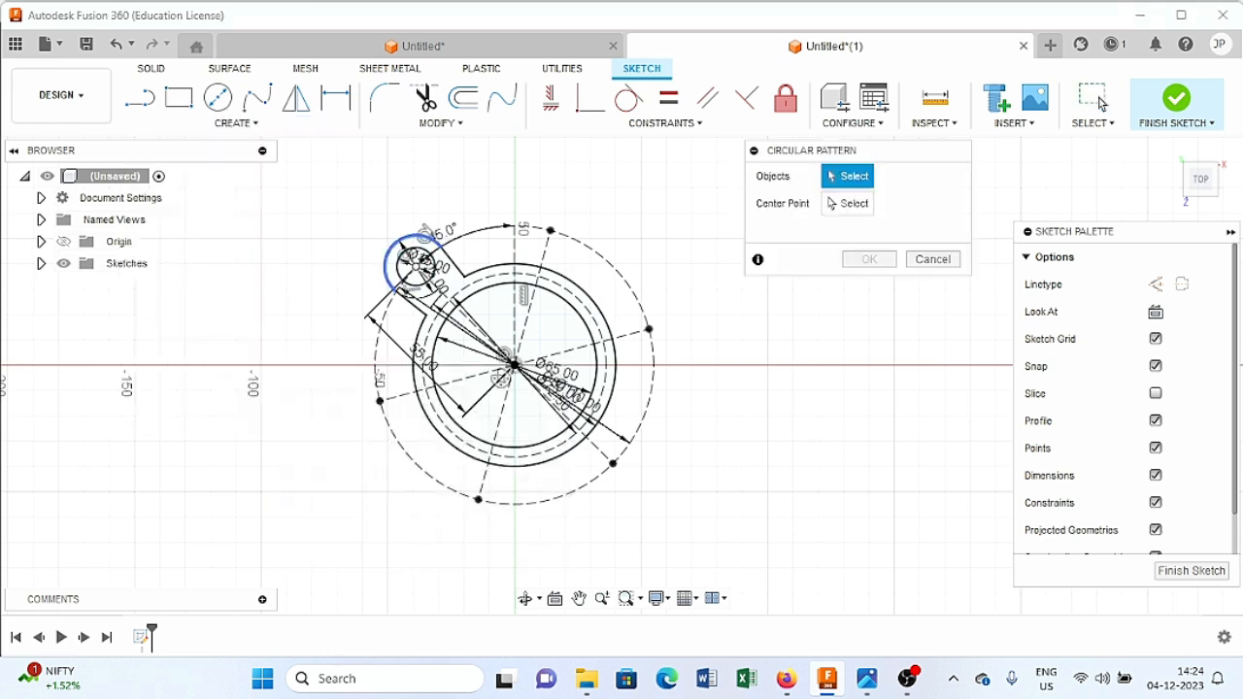
{"action": "left_click", "coordinate": [386, 261]}
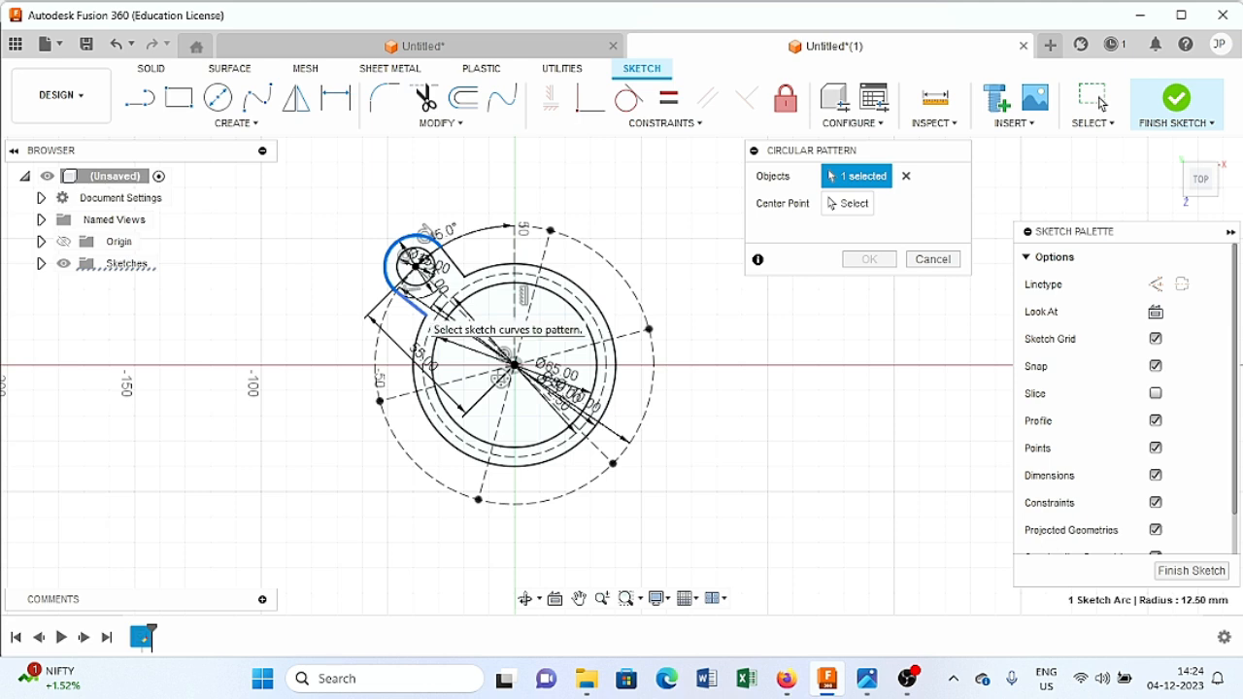
{"action": "left_click", "coordinate": [417, 309]}
{"action": "left_click", "coordinate": [453, 264]}
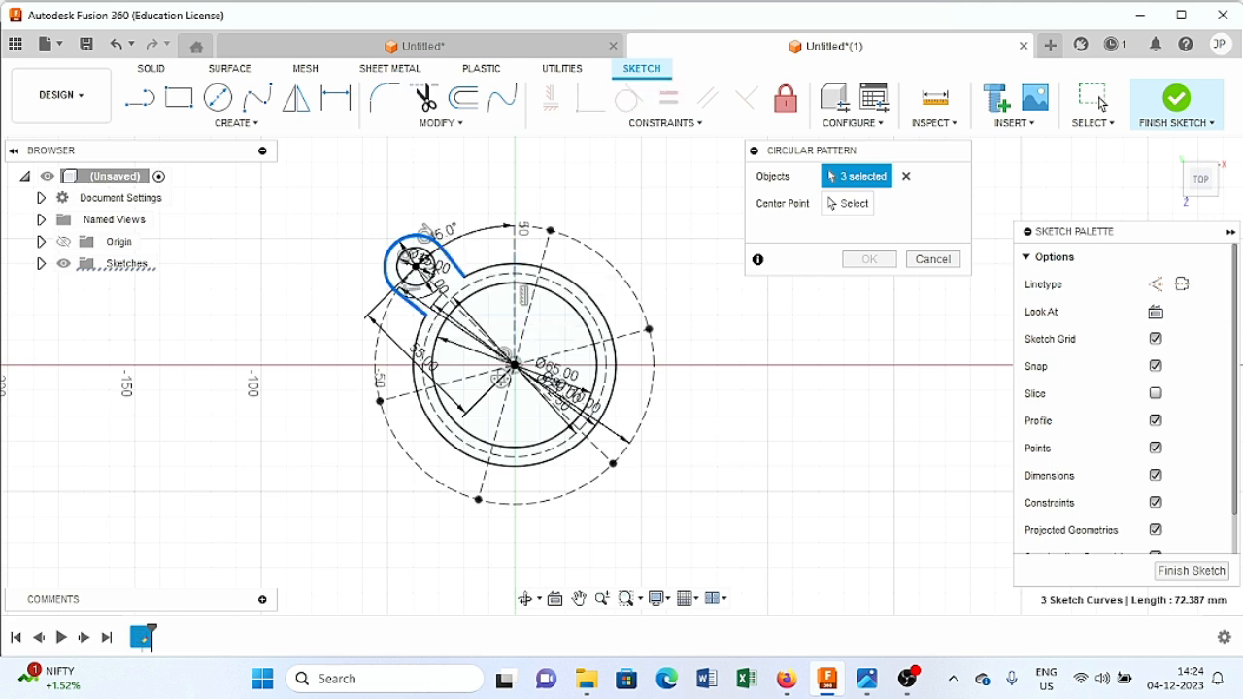
{"action": "left_click", "coordinate": [847, 204]}
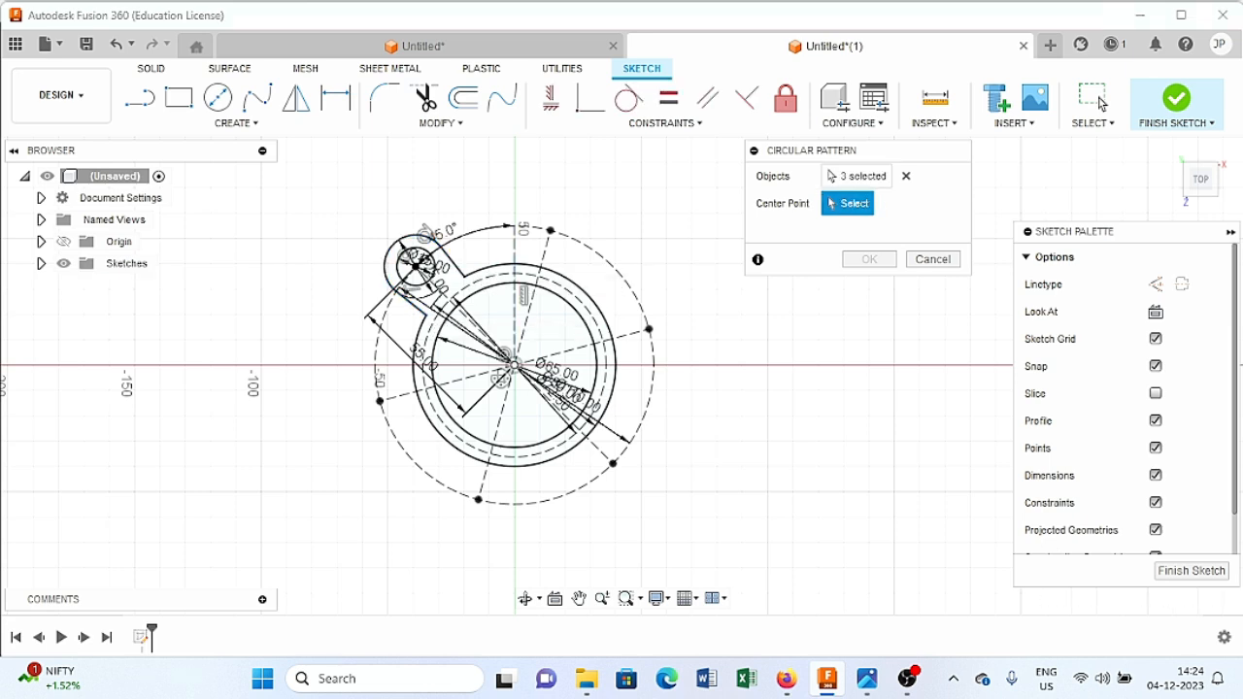
{"action": "left_click", "coordinate": [515, 365]}
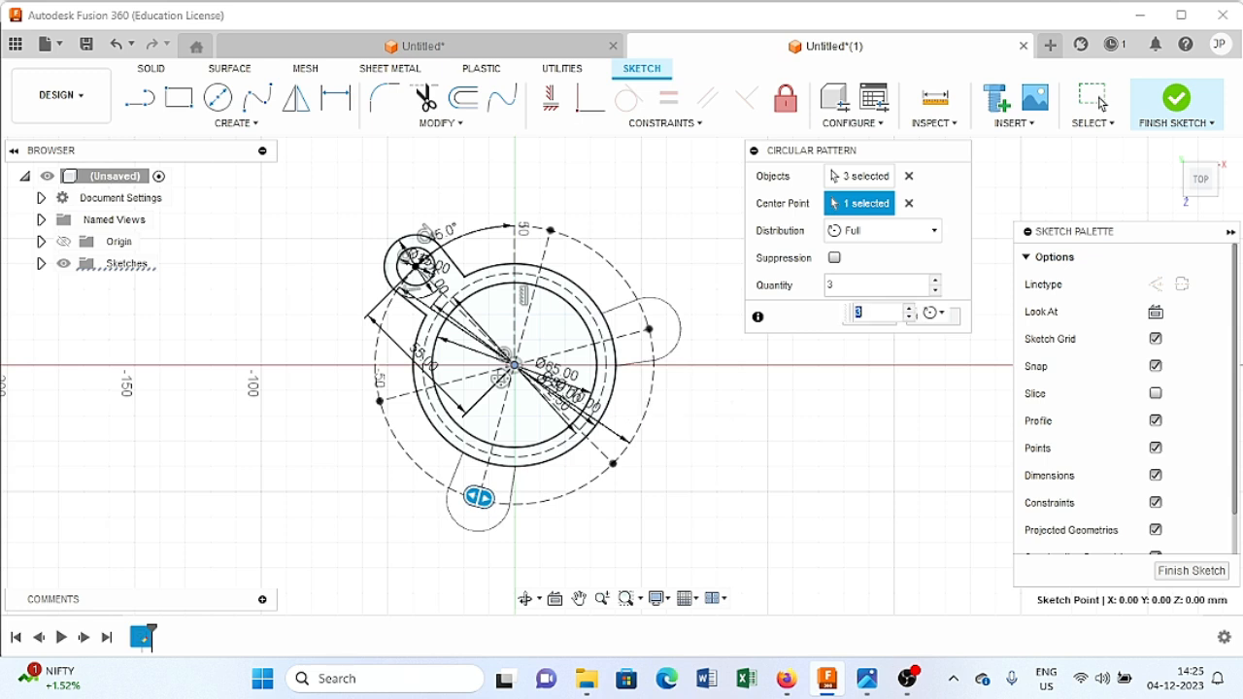
{"action": "left_click", "coordinate": [860, 177]}
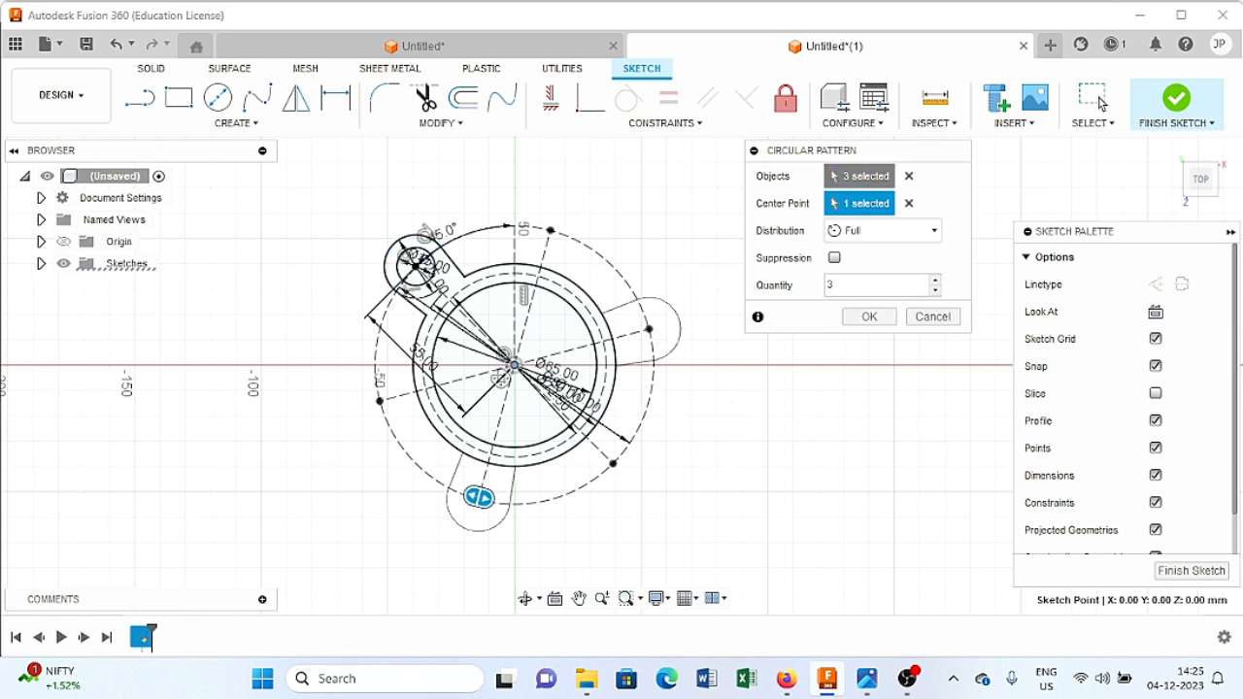
{"action": "left_click", "coordinate": [430, 280]}
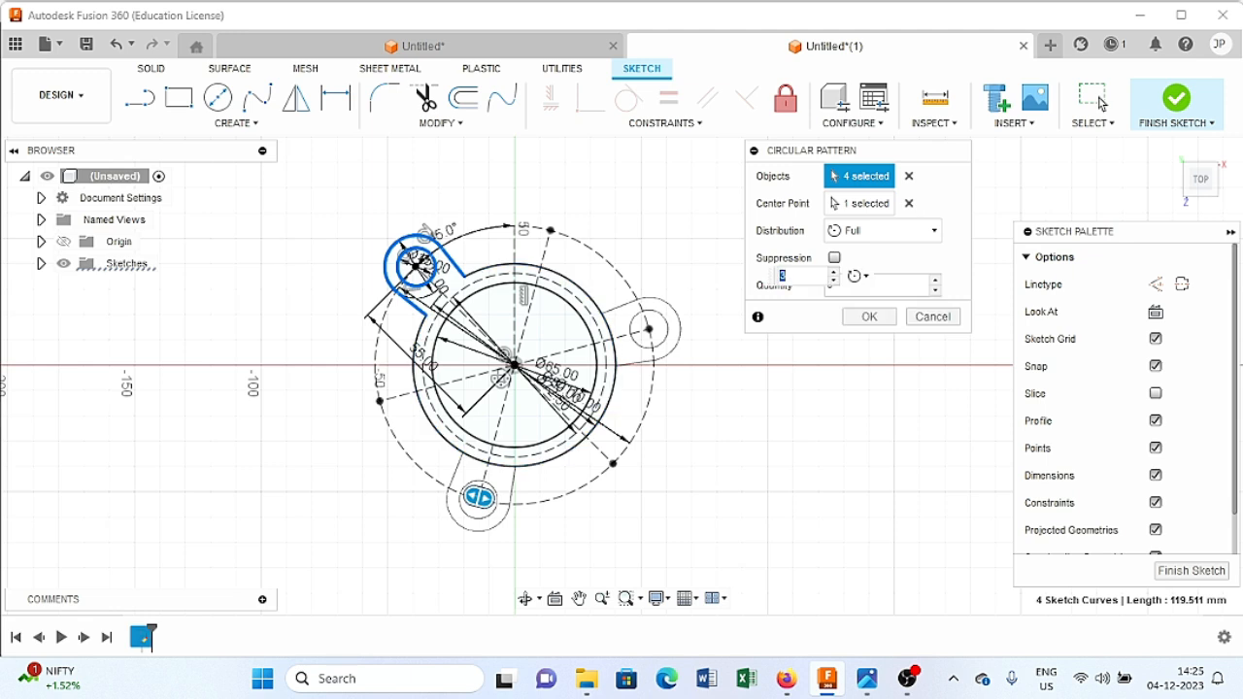
{"action": "left_click", "coordinate": [1100, 102]}
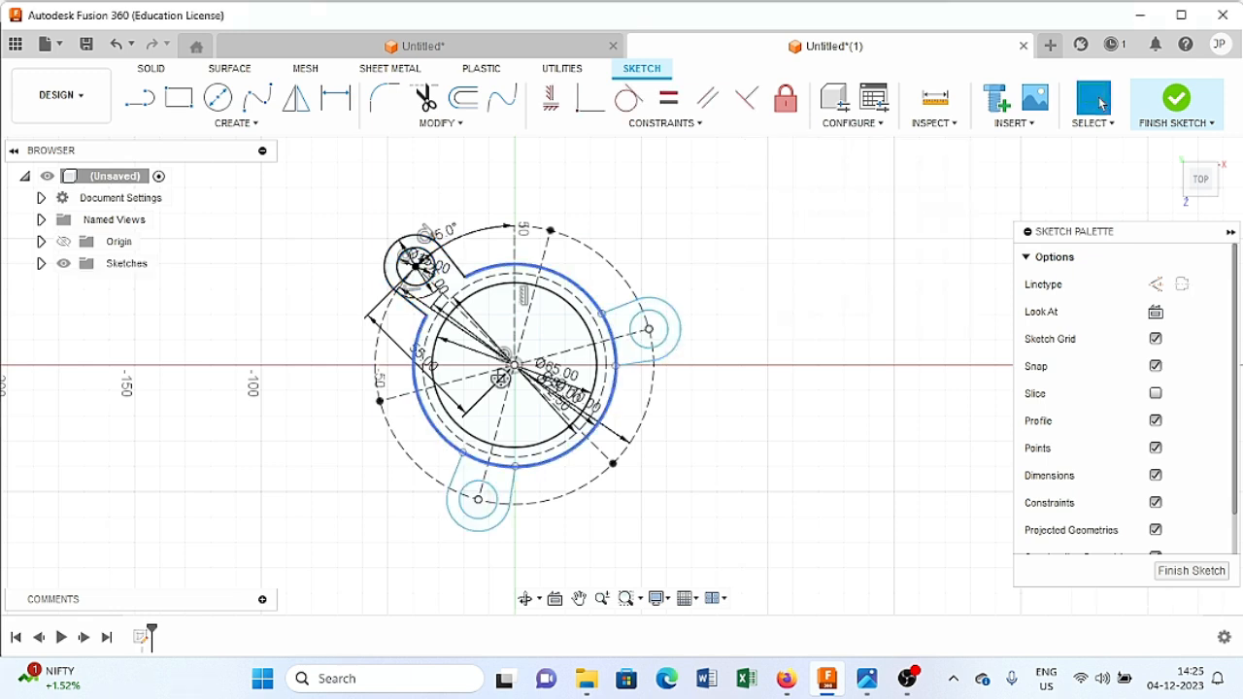
- Trim away the segments of the 80 mm ring circle between the side lines of the two patterned lugs
{"action": "key", "text": "t"}
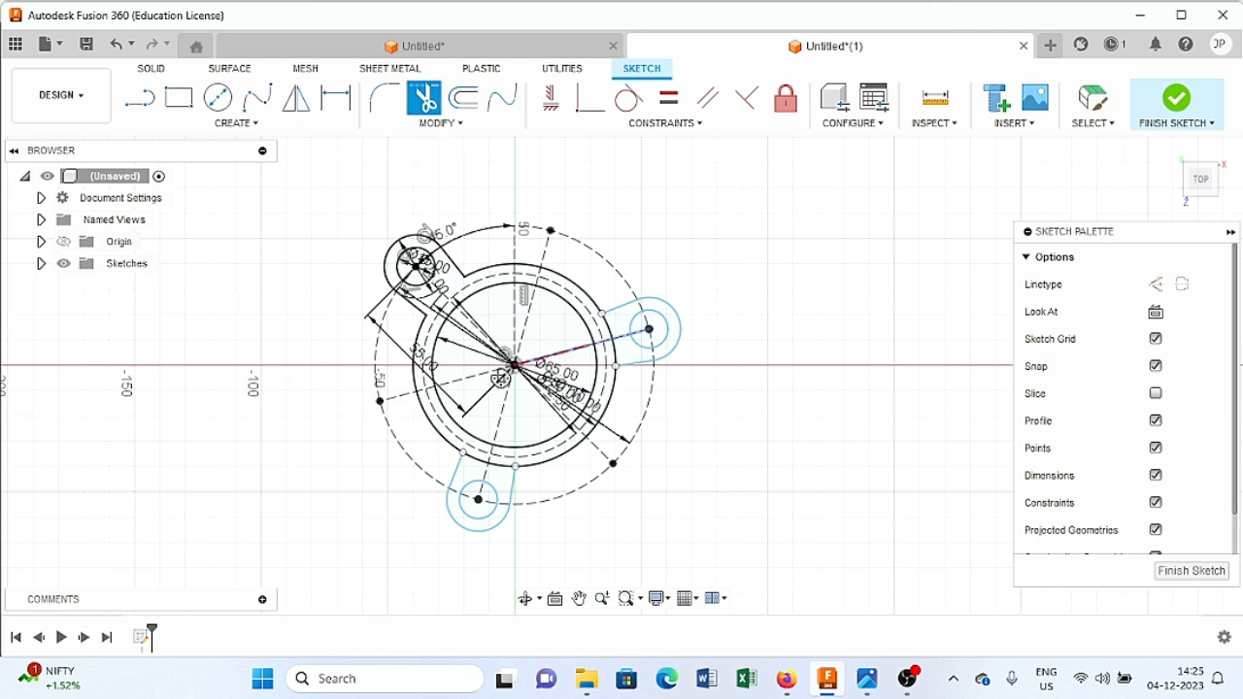
{"action": "left_click", "coordinate": [606, 326]}
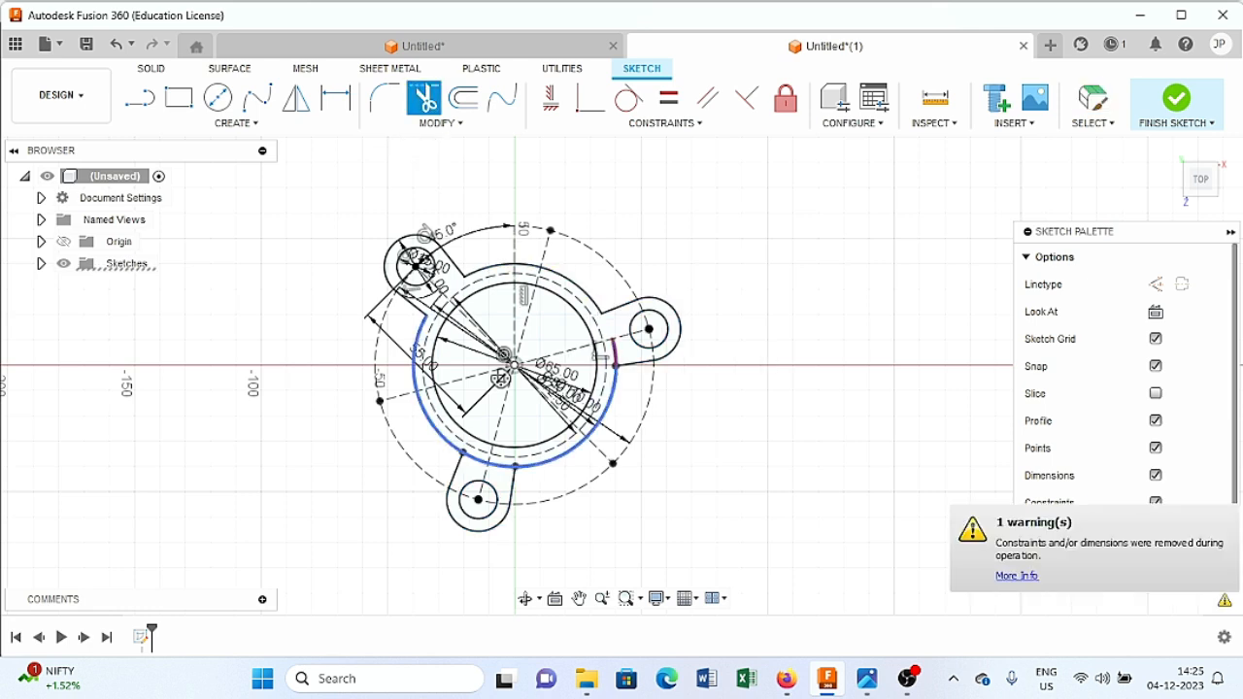
{"action": "left_click", "coordinate": [615, 353]}
{"action": "left_click", "coordinate": [502, 467]}
{"action": "left_click", "coordinate": [470, 458]}
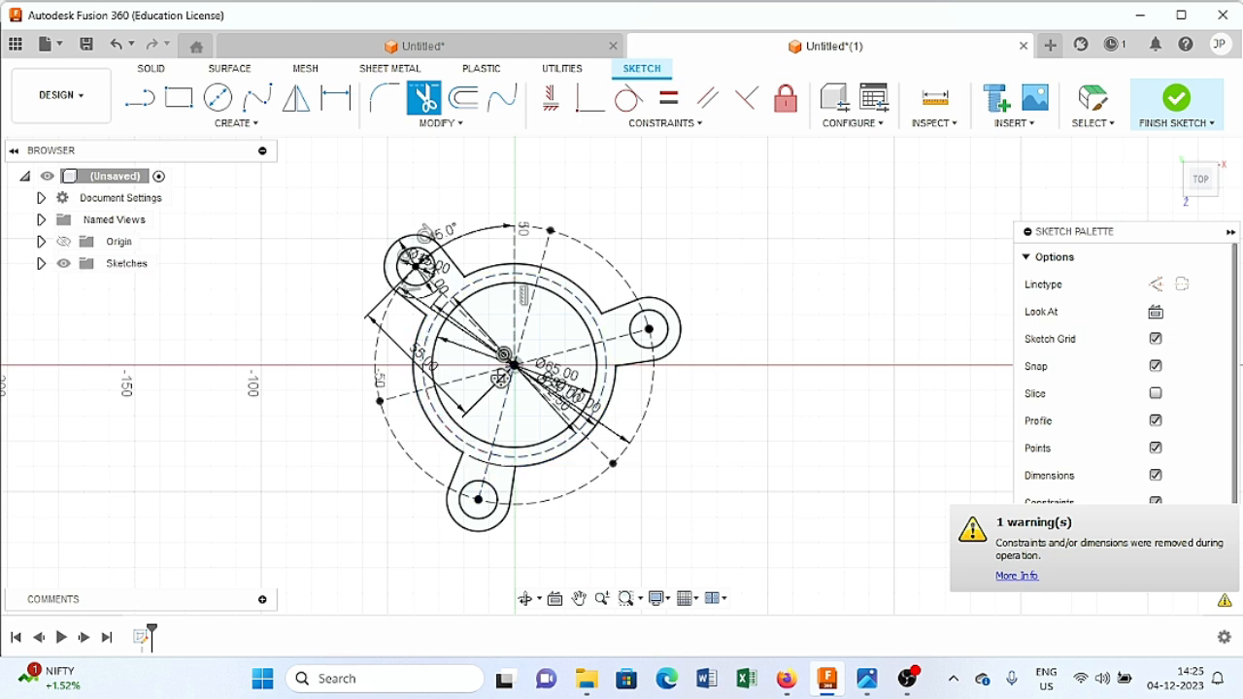
{"action": "left_click", "coordinate": [1100, 104]}
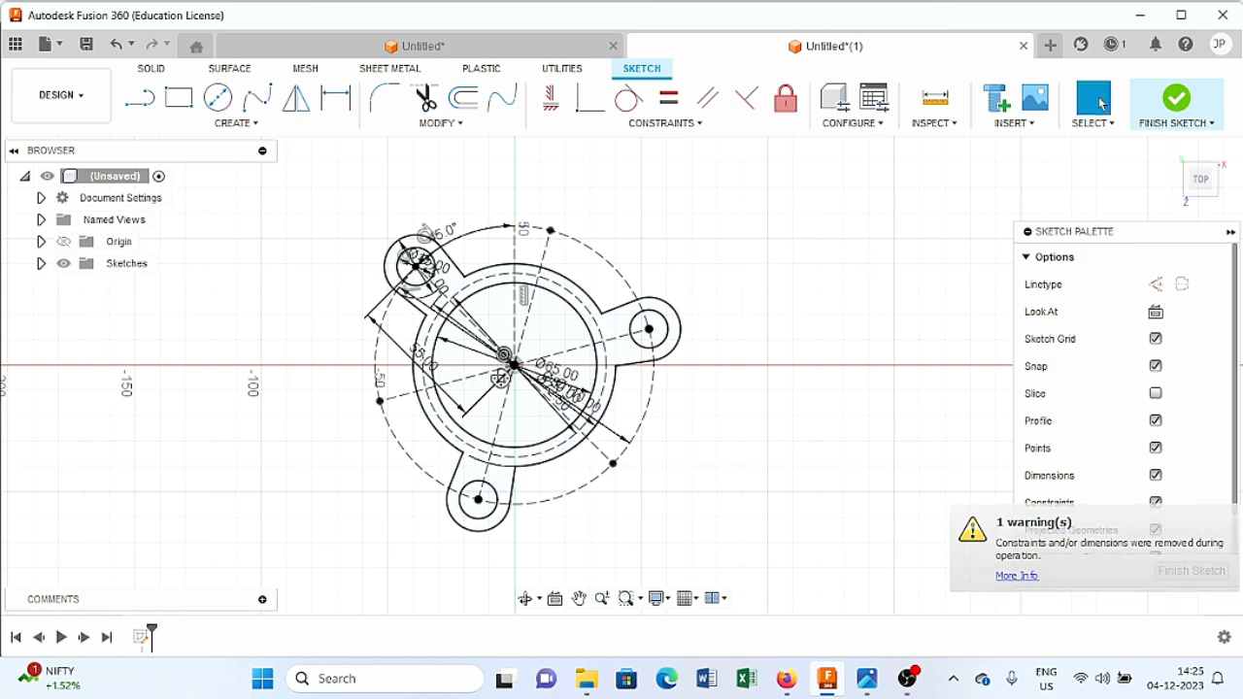
- Check the pin diameter in the reference drawing and draw a 5 mm circle where the dashed mid-ring circle crosses the upper construction line
{"action": "left_click", "coordinate": [866, 678]}
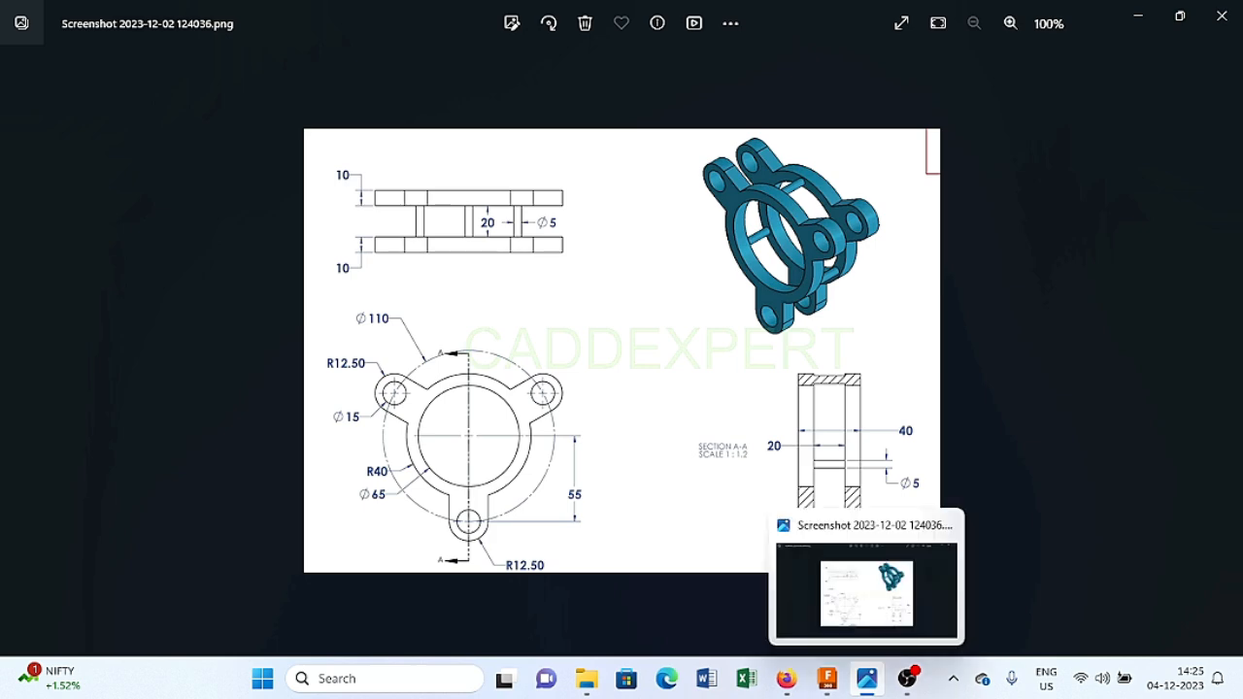
{"action": "left_click", "coordinate": [866, 677]}
{"action": "key", "text": "c"}
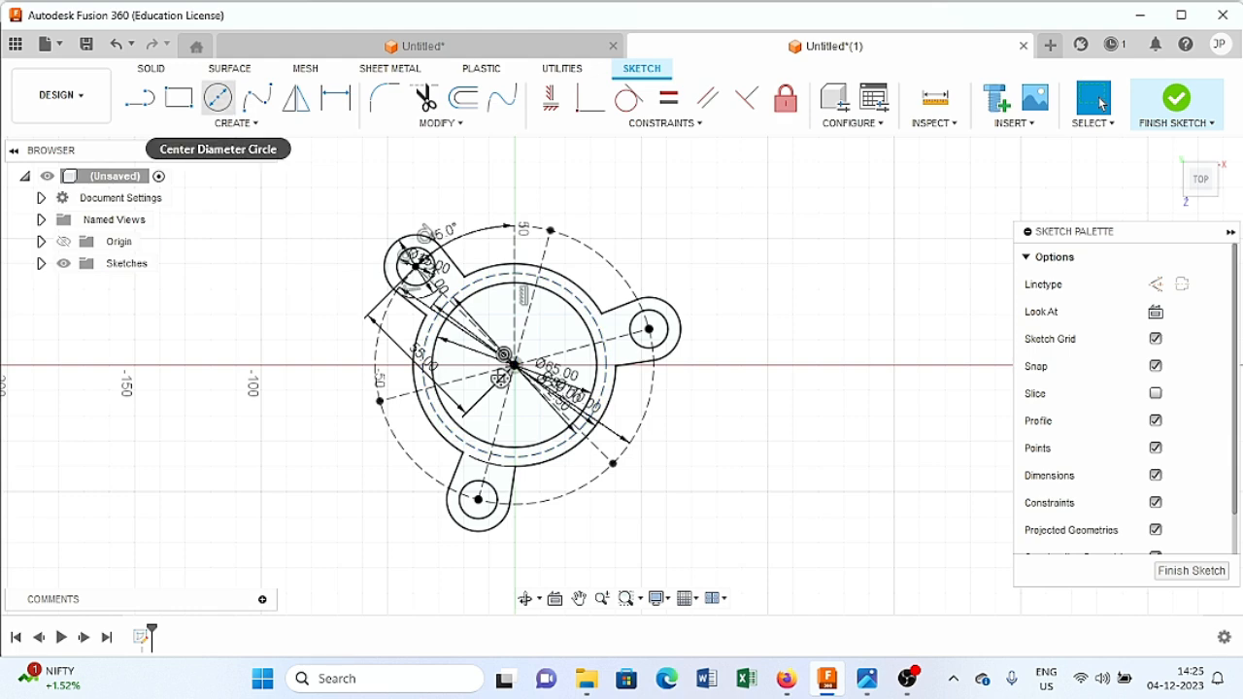
{"action": "scroll", "coordinate": [466, 272], "scroll_direction": "up", "scroll_amount": 5}
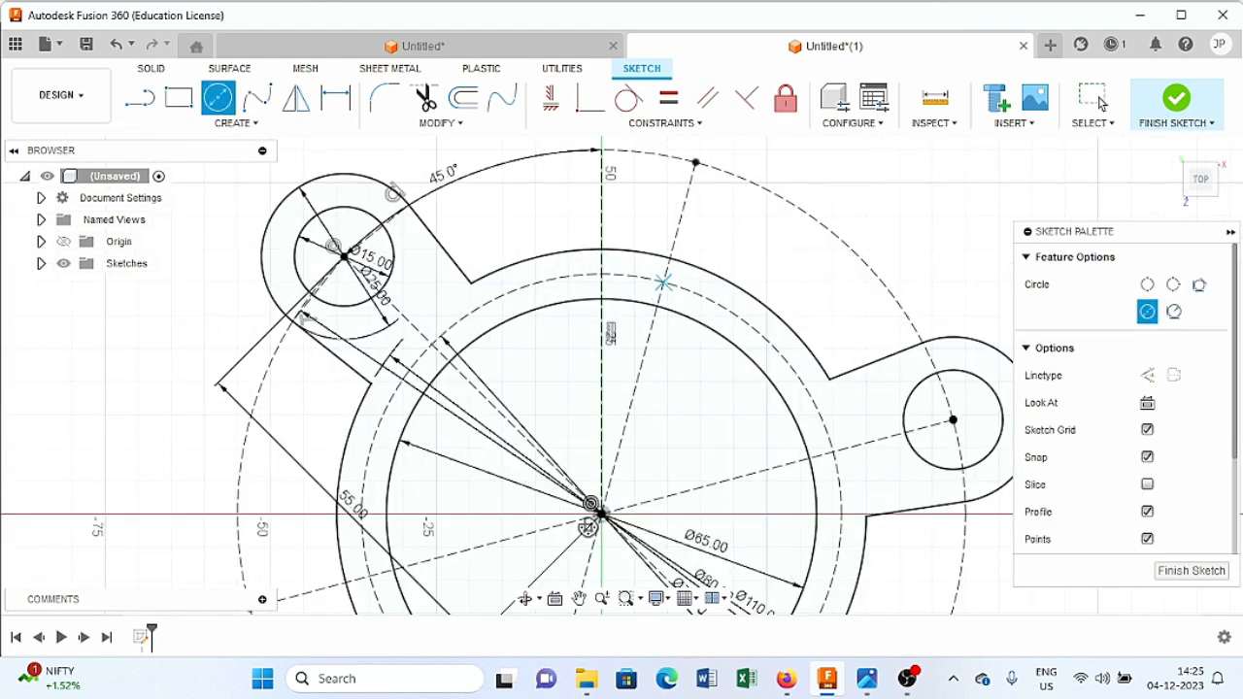
{"action": "left_click", "coordinate": [662, 282]}
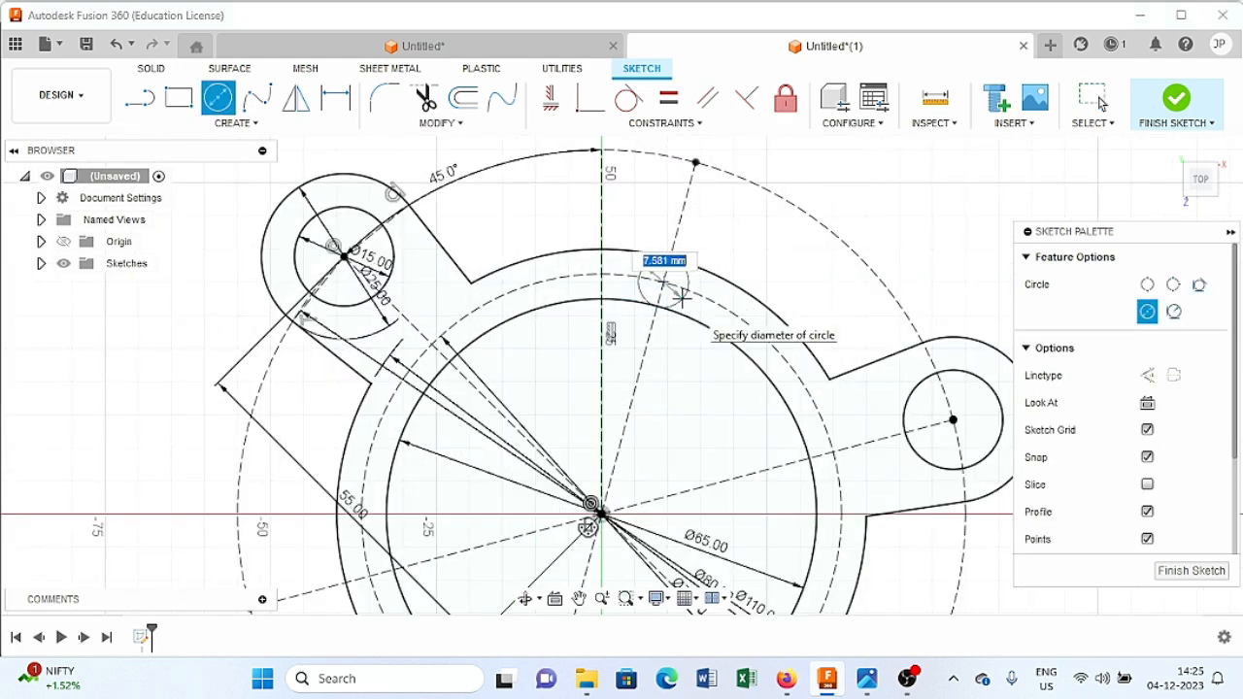
{"action": "type", "text": "5"}
{"action": "key", "text": "Return"}
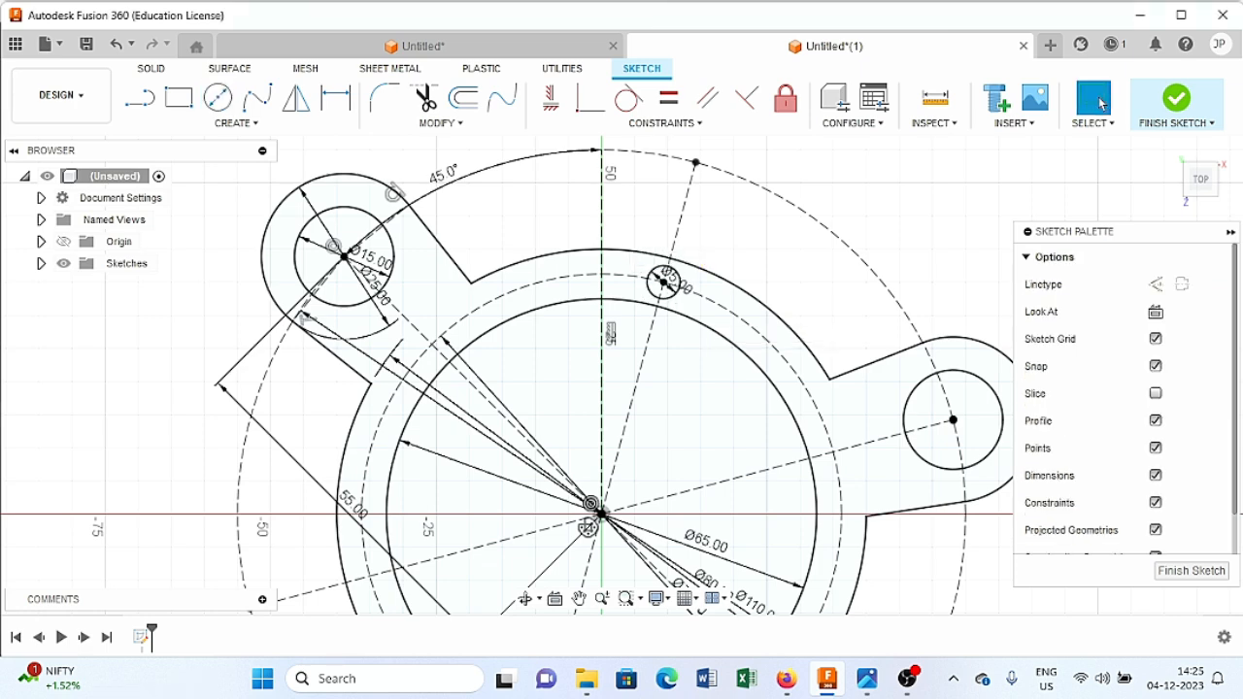
- Create a full circular pattern of the 5 mm circle's centre point around the origin with a quantity of 3
{"action": "scroll", "coordinate": [688, 312], "scroll_direction": "down", "scroll_amount": 3}
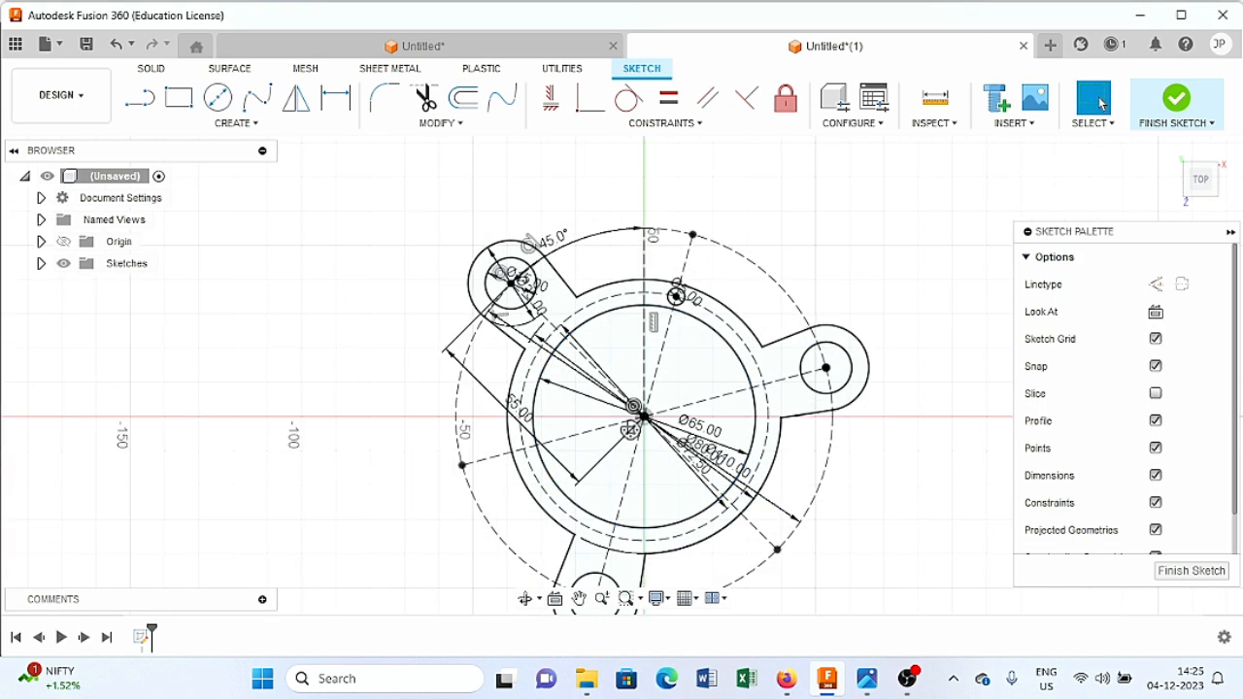
{"action": "middle_click_drag", "start_coordinate": [786, 443], "coordinate": [687, 385]}
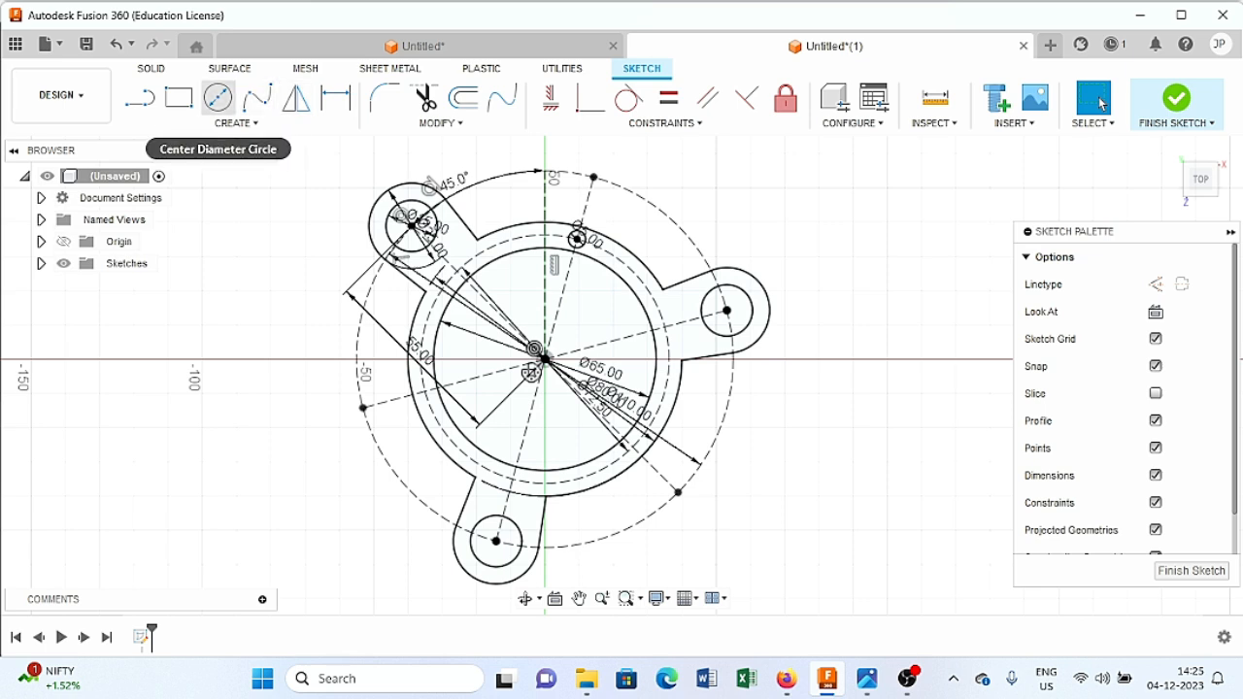
{"action": "left_click", "coordinate": [237, 123]}
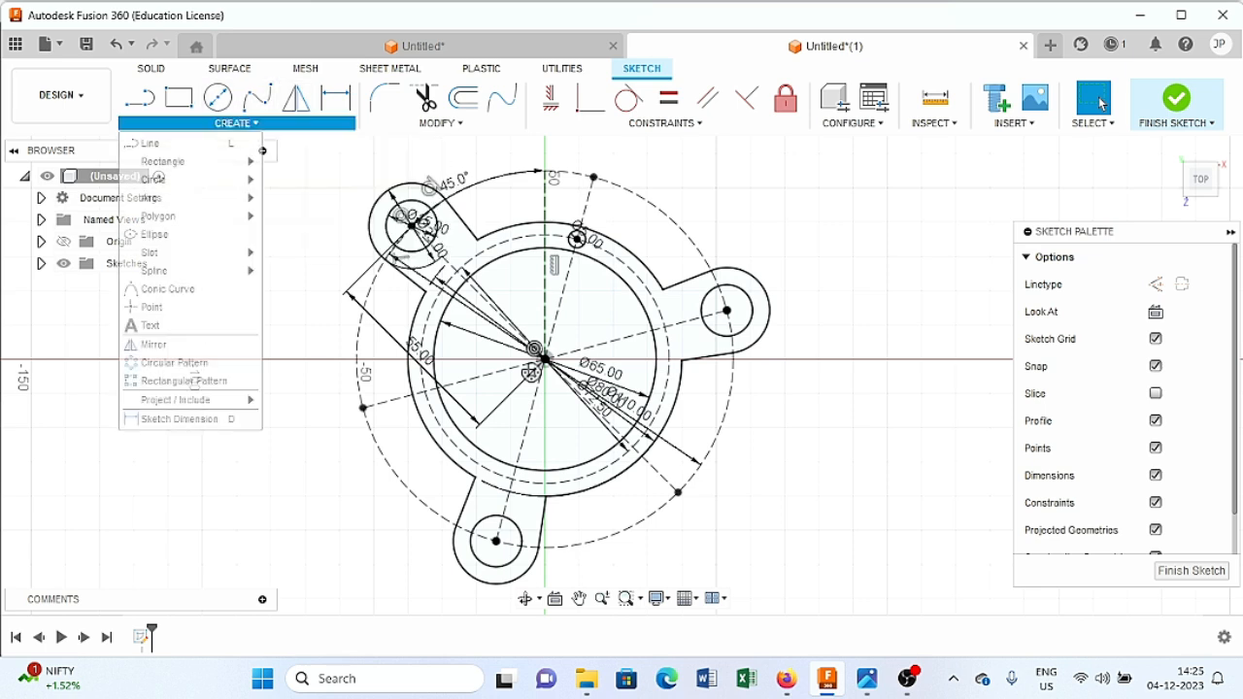
{"action": "left_click", "coordinate": [174, 363]}
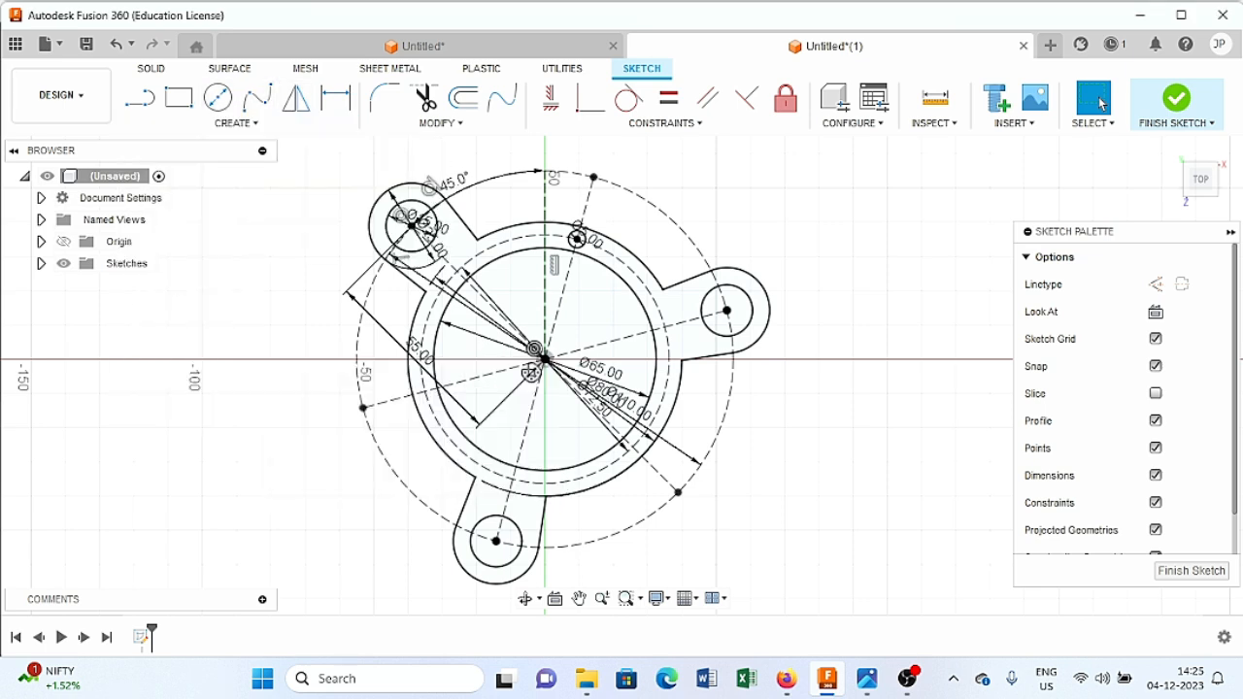
{"action": "left_click", "coordinate": [577, 238]}
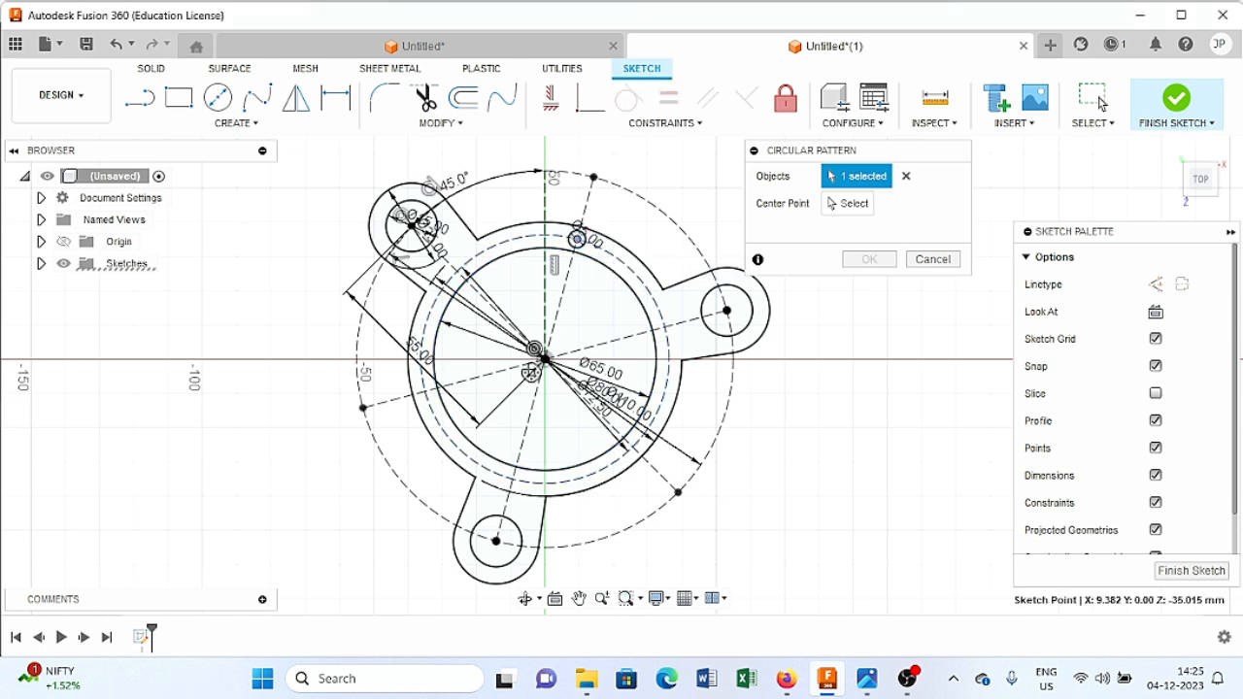
{"action": "left_click", "coordinate": [848, 203]}
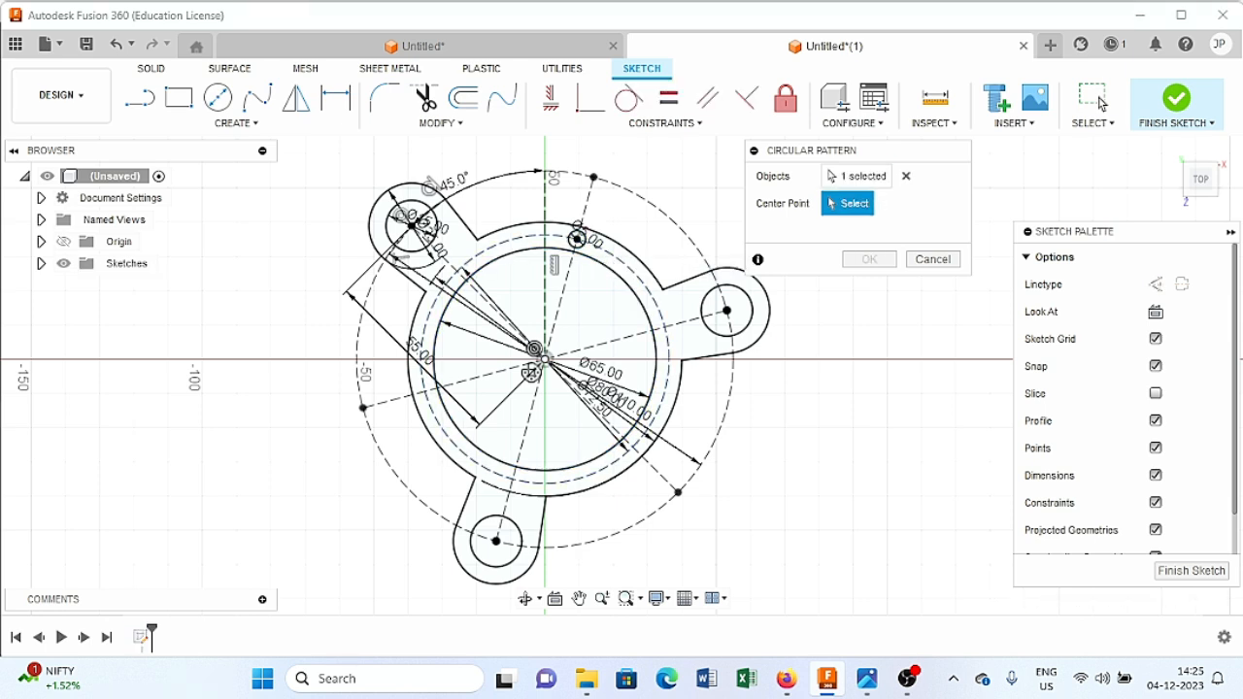
{"action": "left_click", "coordinate": [544, 359]}
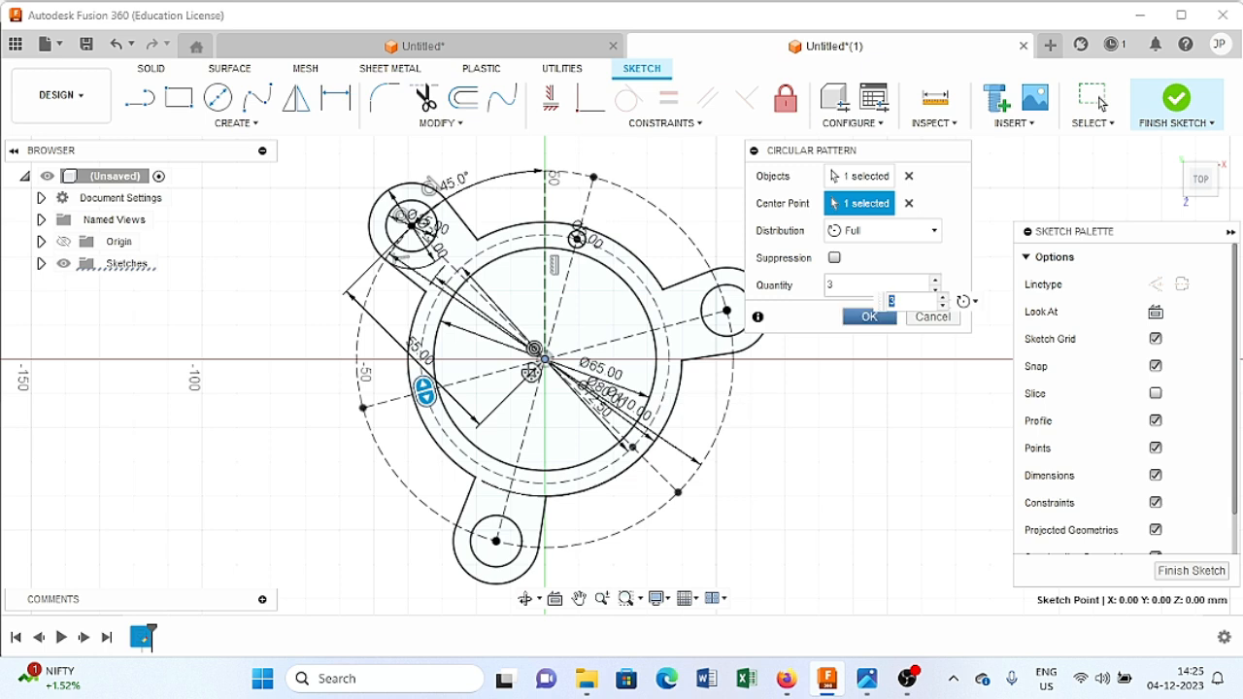
{"action": "key", "text": "Return"}
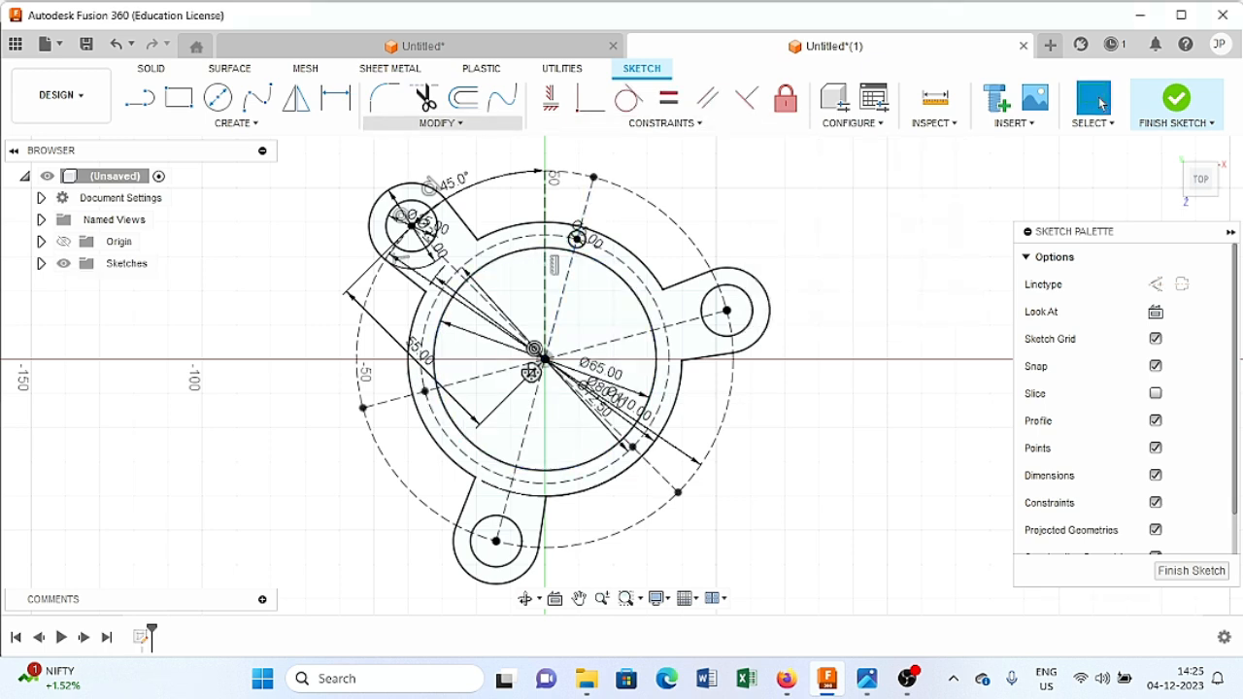
- Create a full circular pattern of the 5 mm circle around the origin with a quantity of 3 and finish the sketch
{"action": "left_click", "coordinate": [236, 122]}
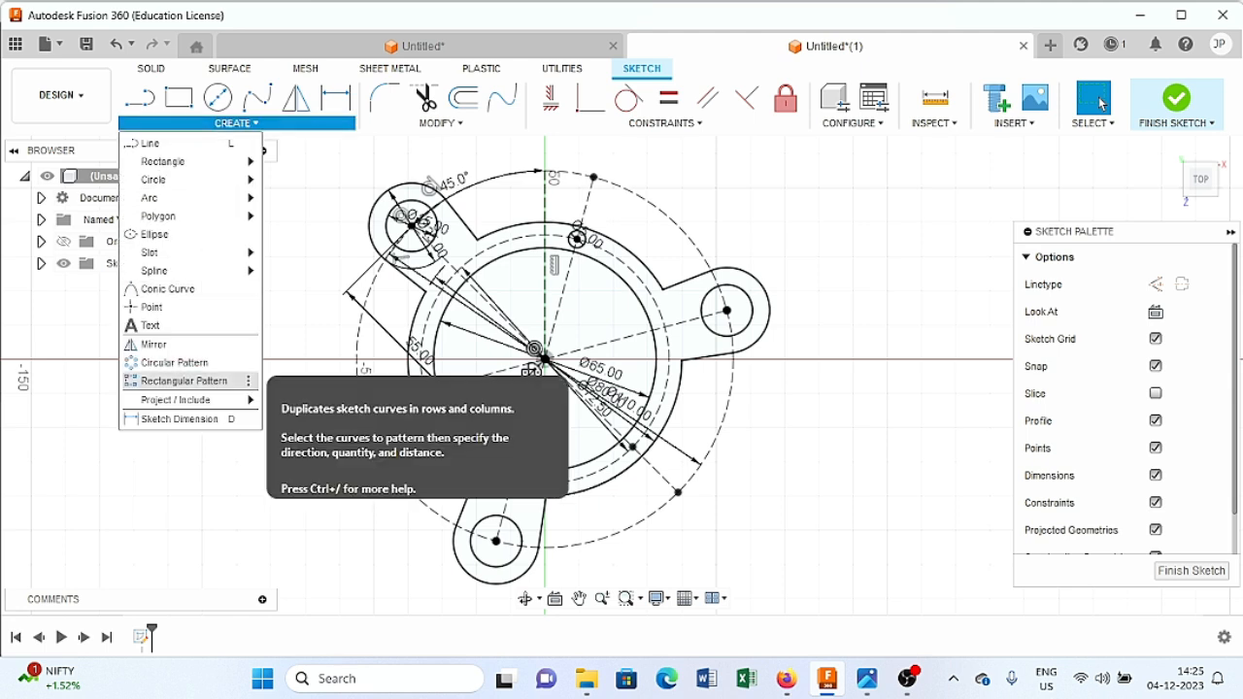
{"action": "left_click", "coordinate": [175, 363]}
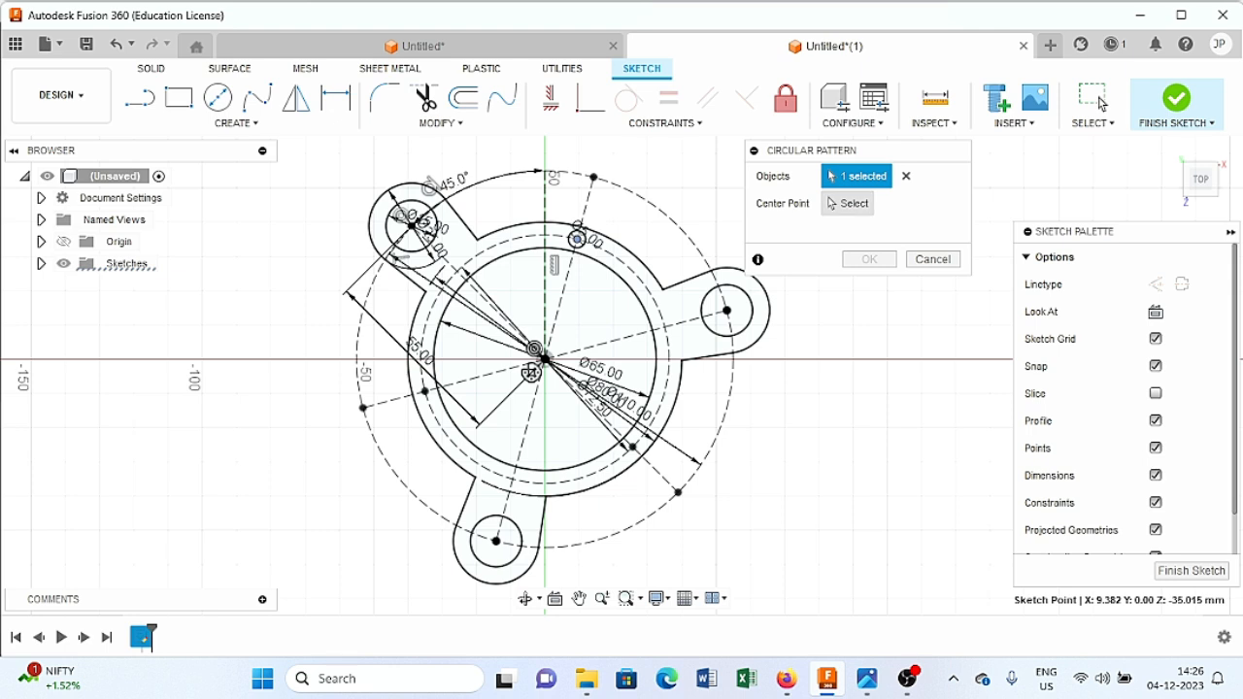
{"action": "left_click", "coordinate": [545, 359]}
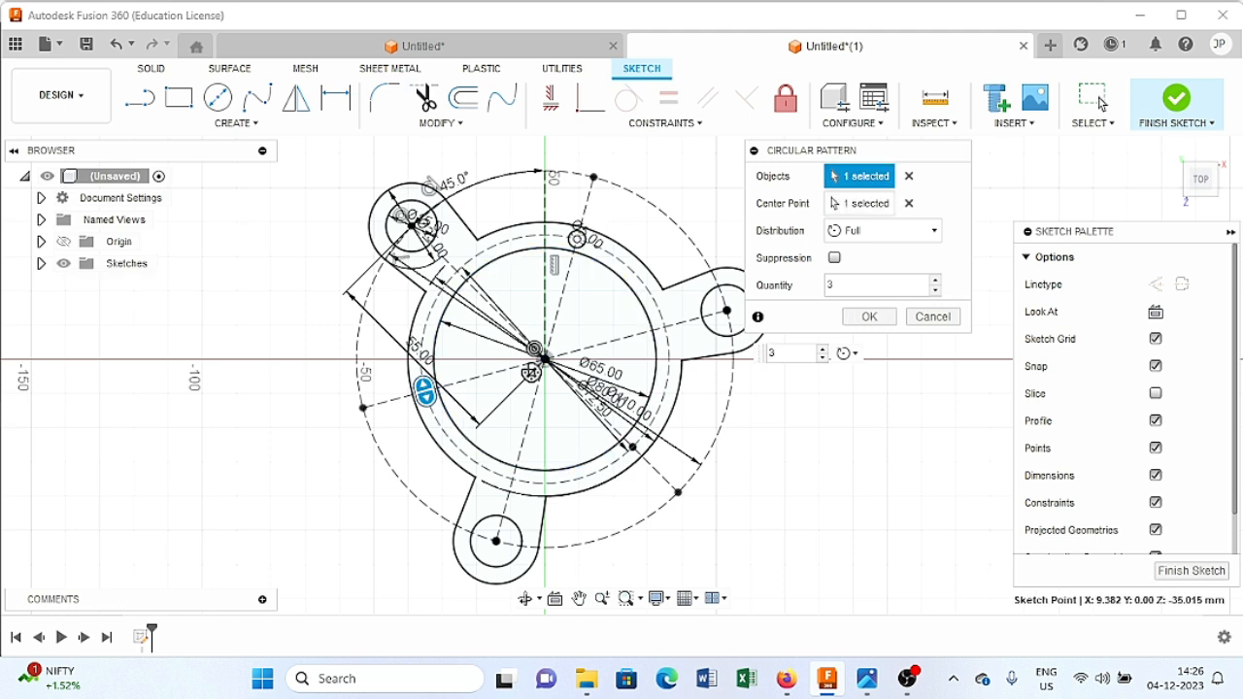
{"action": "left_click", "coordinate": [576, 239]}
{"action": "left_click", "coordinate": [632, 447]}
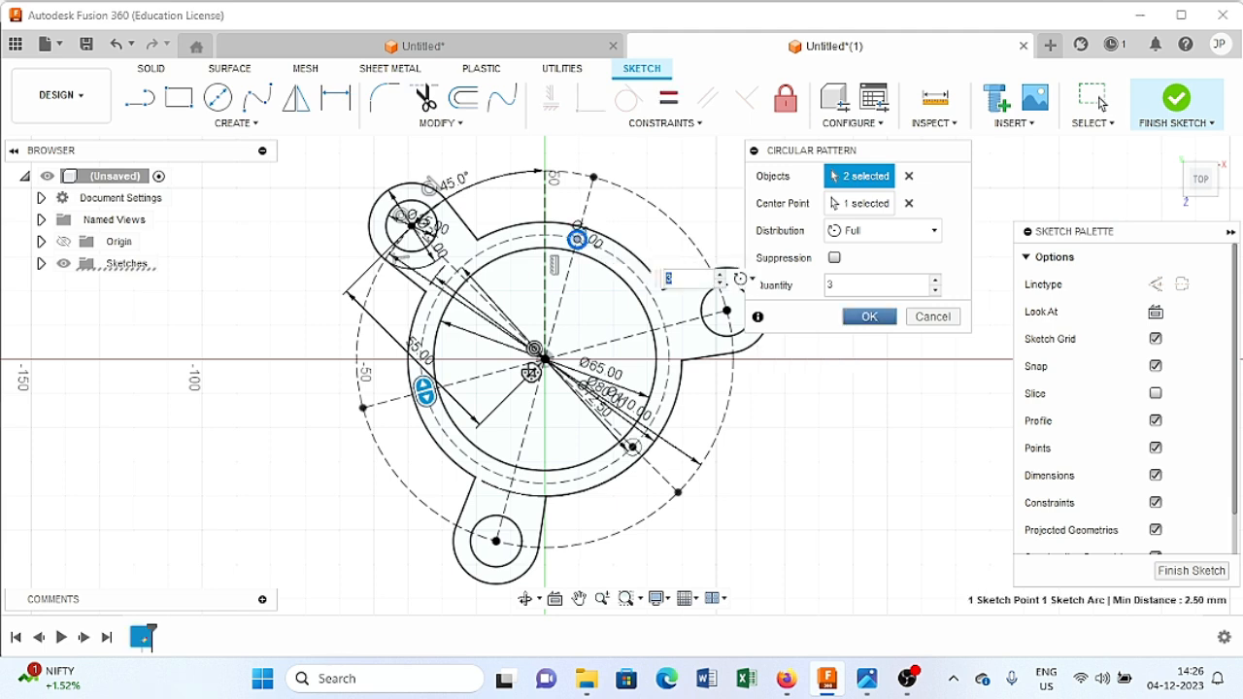
{"action": "key", "text": "Return"}
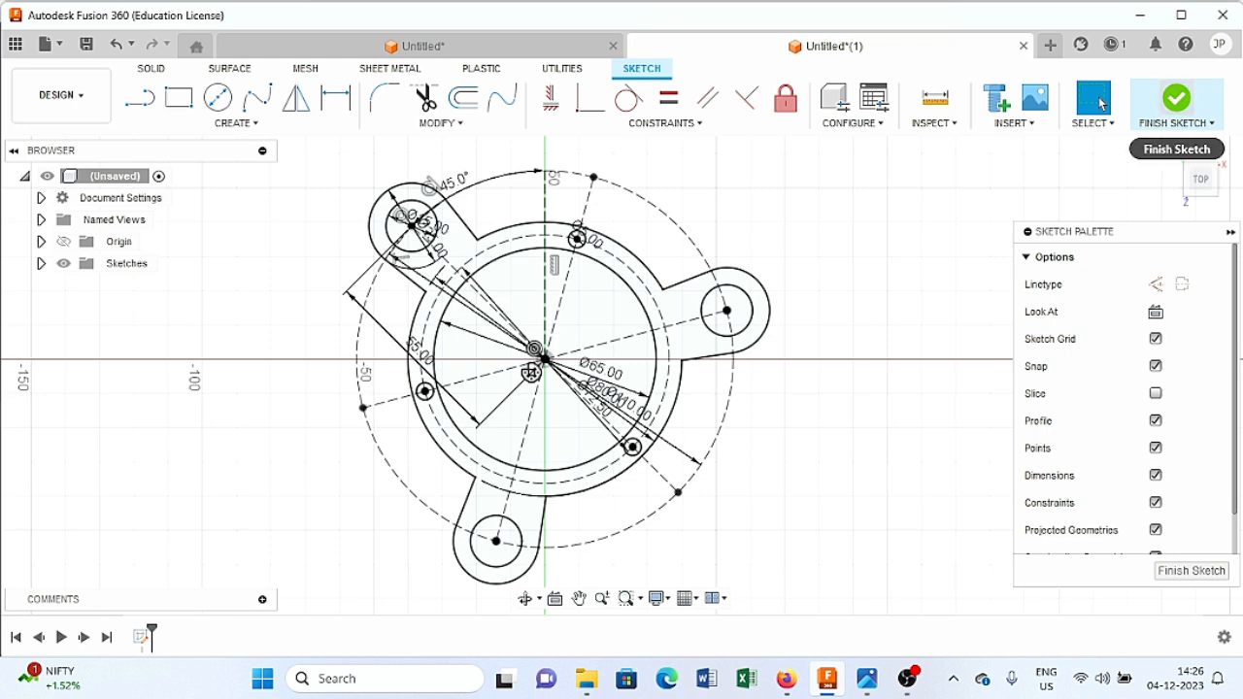
{"action": "left_click", "coordinate": [1160, 102]}
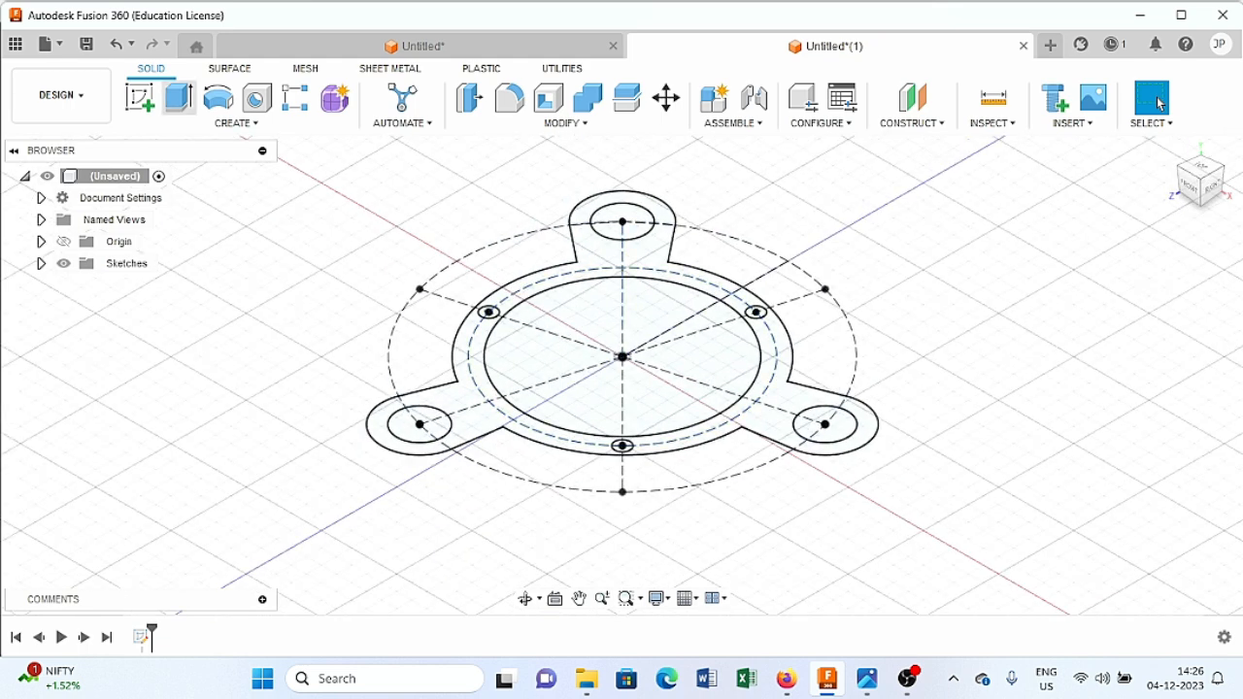
- Extrude the lugged ring profile together with the three 5 mm circles 10 mm as a new body, checking the thickness in the reference drawing
{"action": "left_click", "coordinate": [179, 97]}
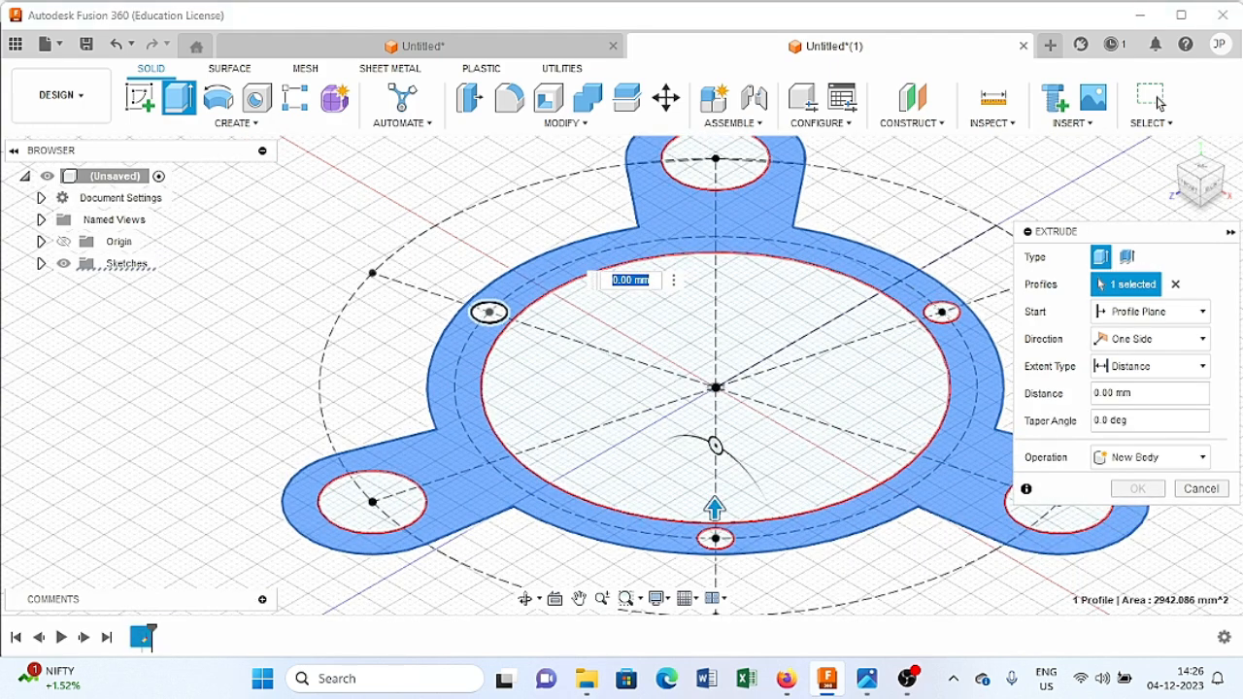
{"action": "left_click", "coordinate": [489, 313]}
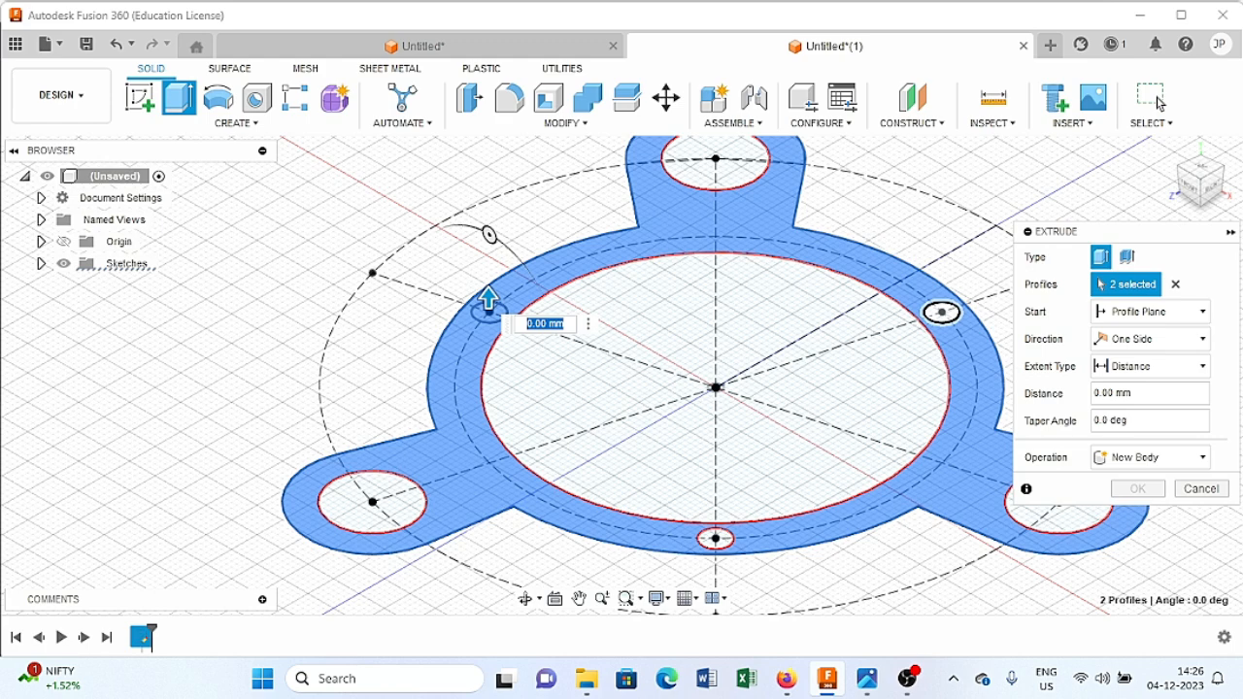
{"action": "left_click", "coordinate": [941, 312]}
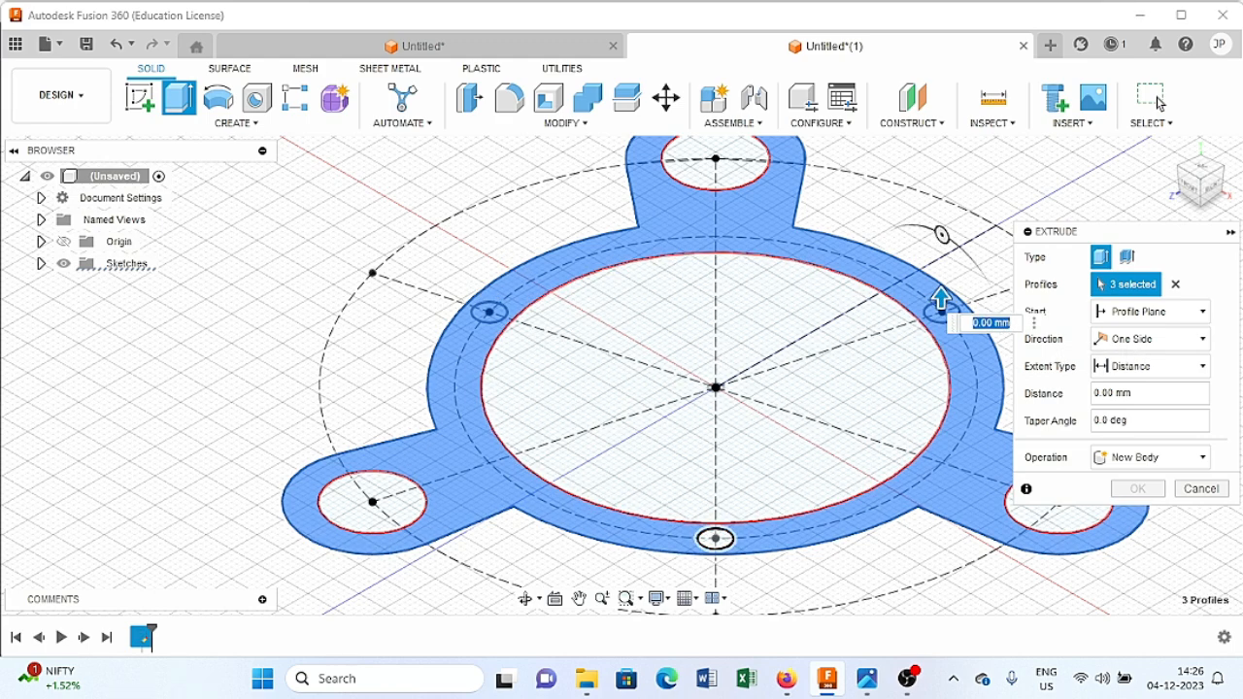
{"action": "left_click", "coordinate": [714, 538]}
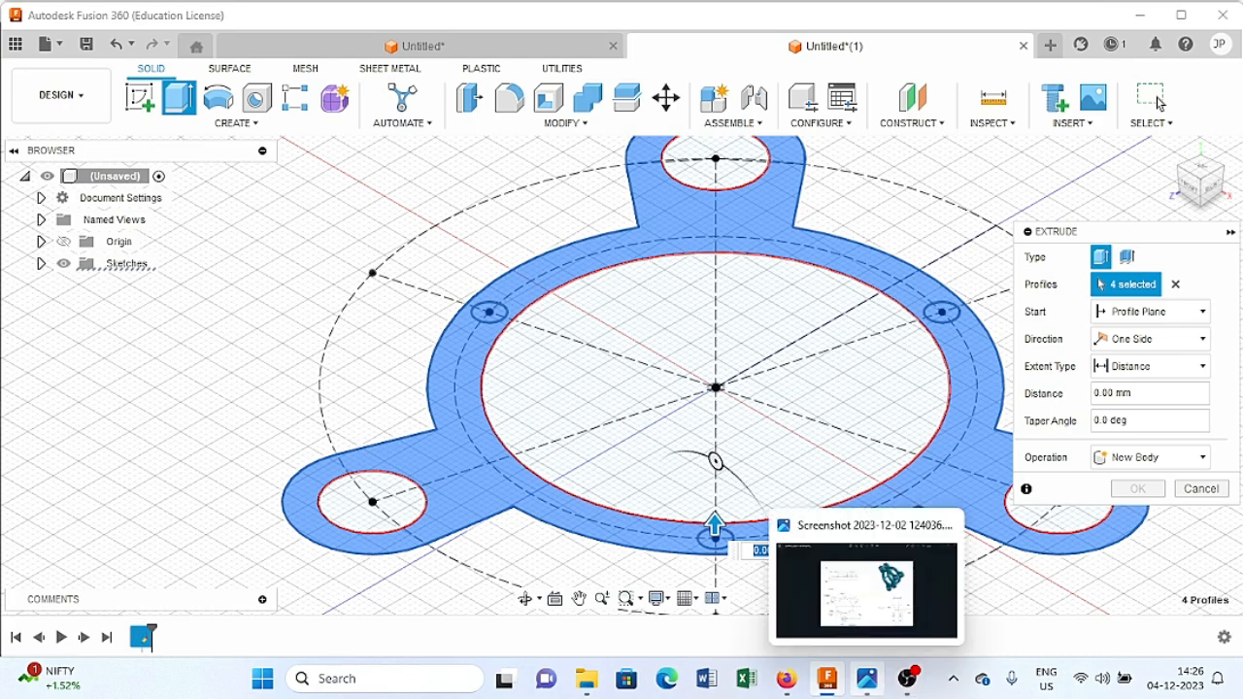
{"action": "left_click", "coordinate": [866, 677]}
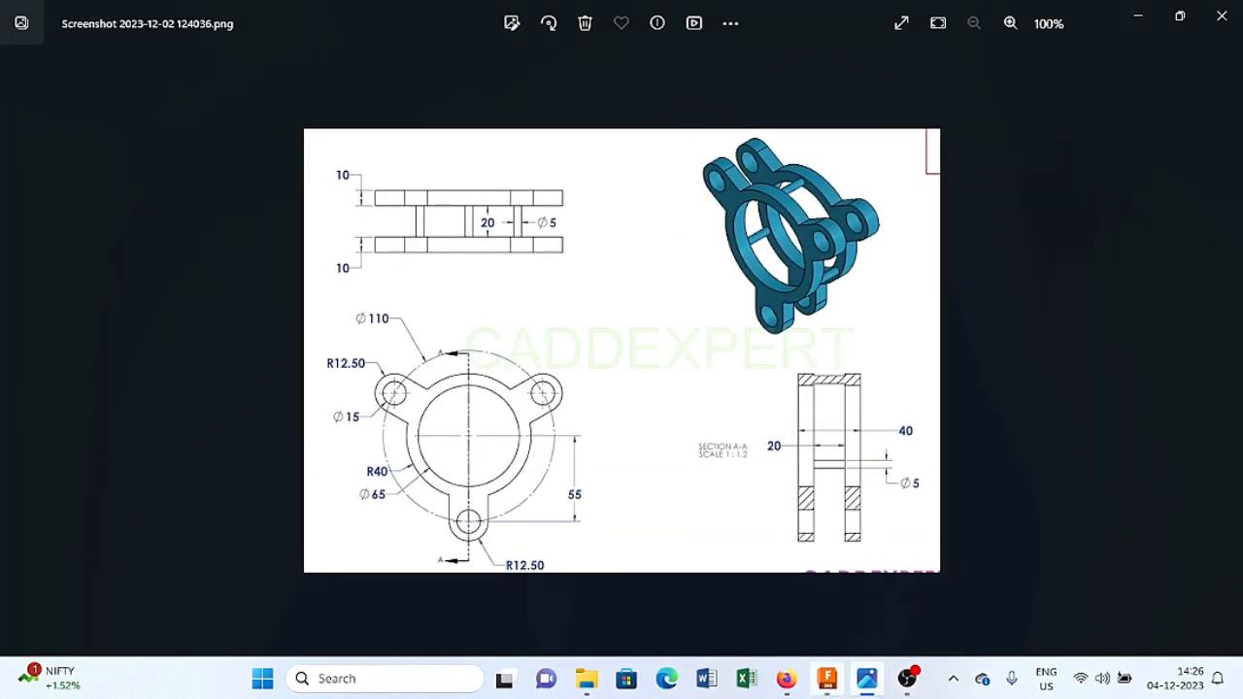
{"action": "left_click", "coordinate": [827, 677]}
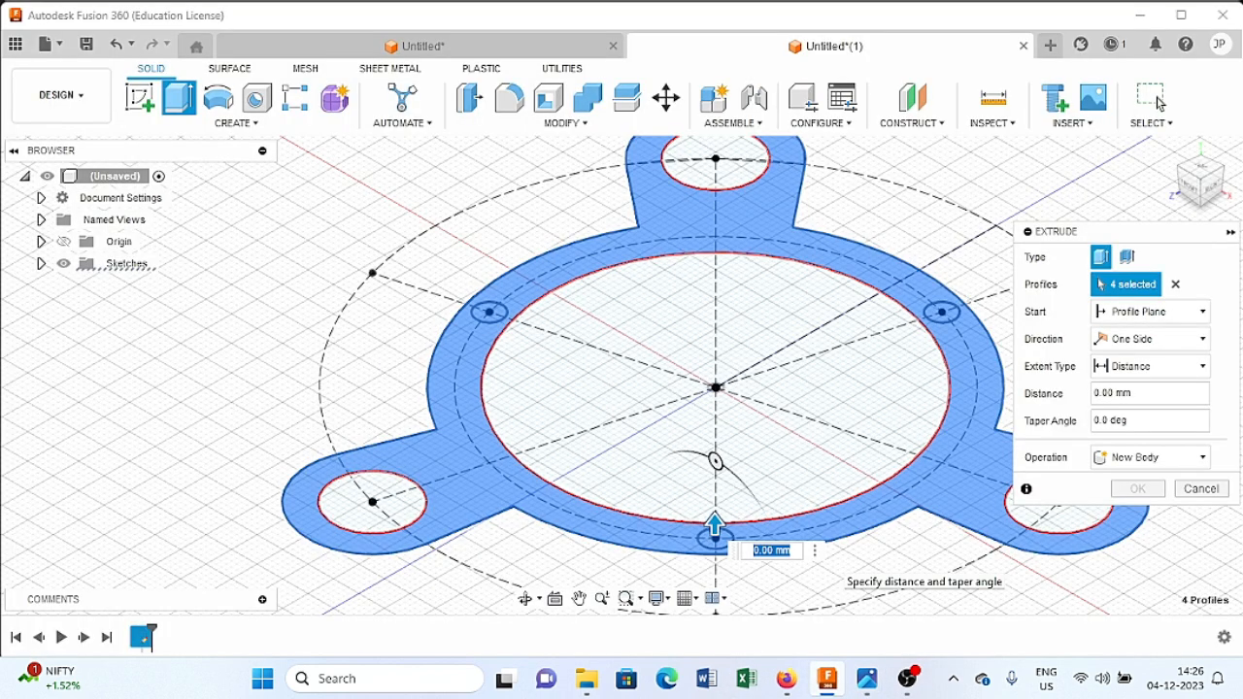
{"action": "type", "text": "10"}
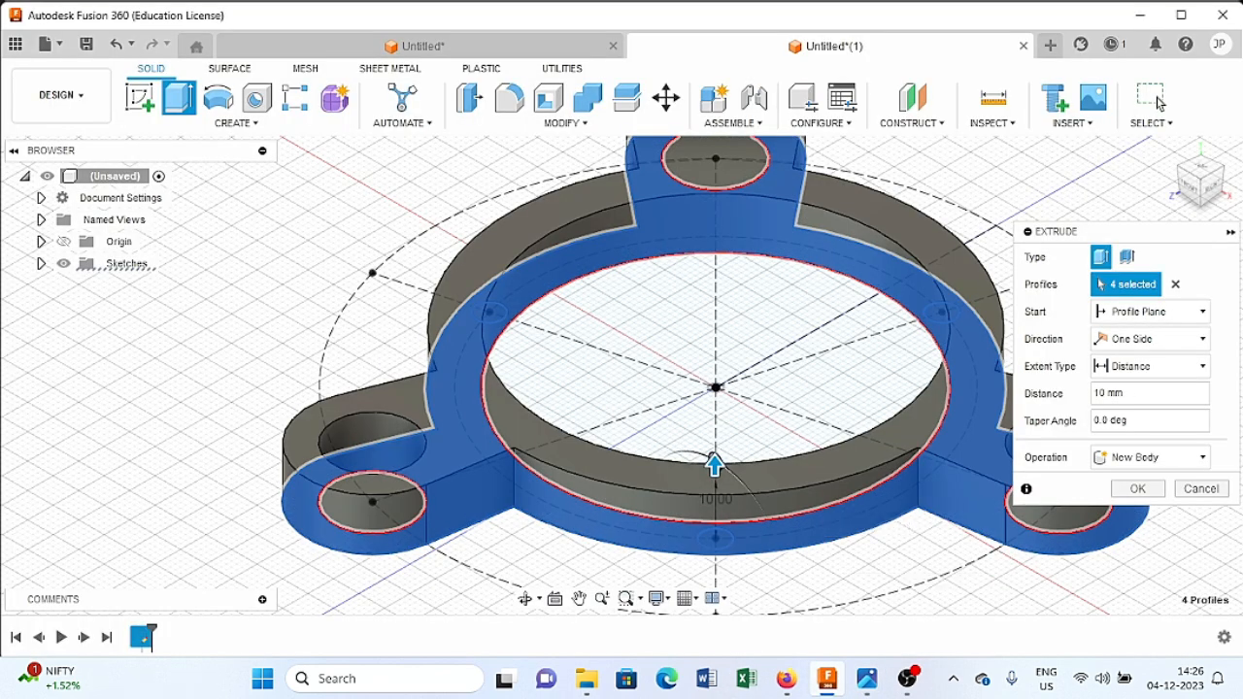
{"action": "key", "text": "Return"}
- Extrude the three 5 mm circles of the ring sketch 15 mm and join them to the ring as pins
{"action": "left_click", "coordinate": [41, 285]}
{"action": "left_click", "coordinate": [79, 307]}
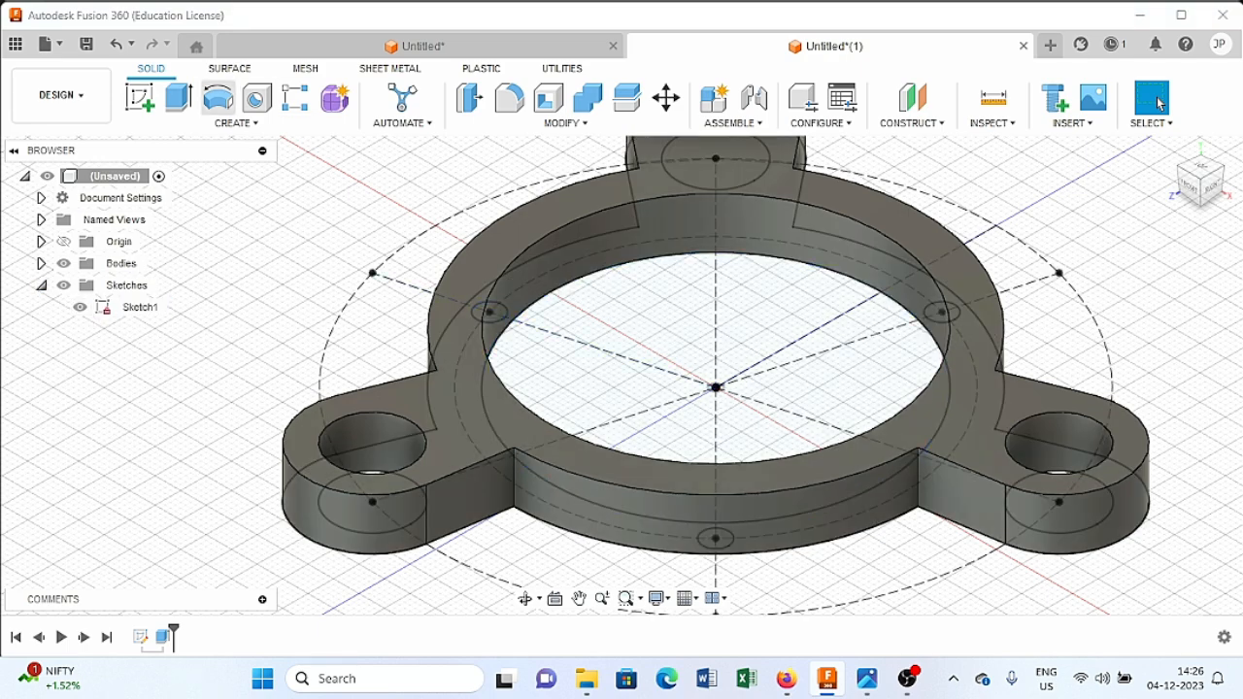
{"action": "key", "text": "e"}
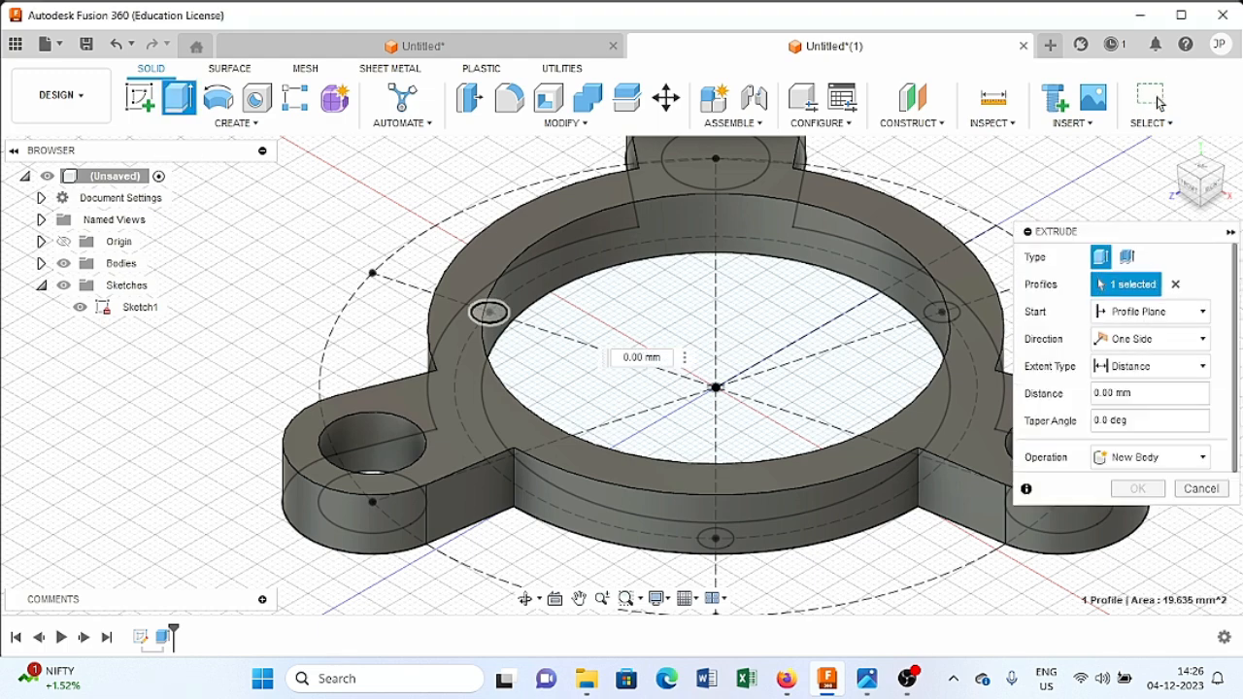
{"action": "left_click", "coordinate": [716, 537]}
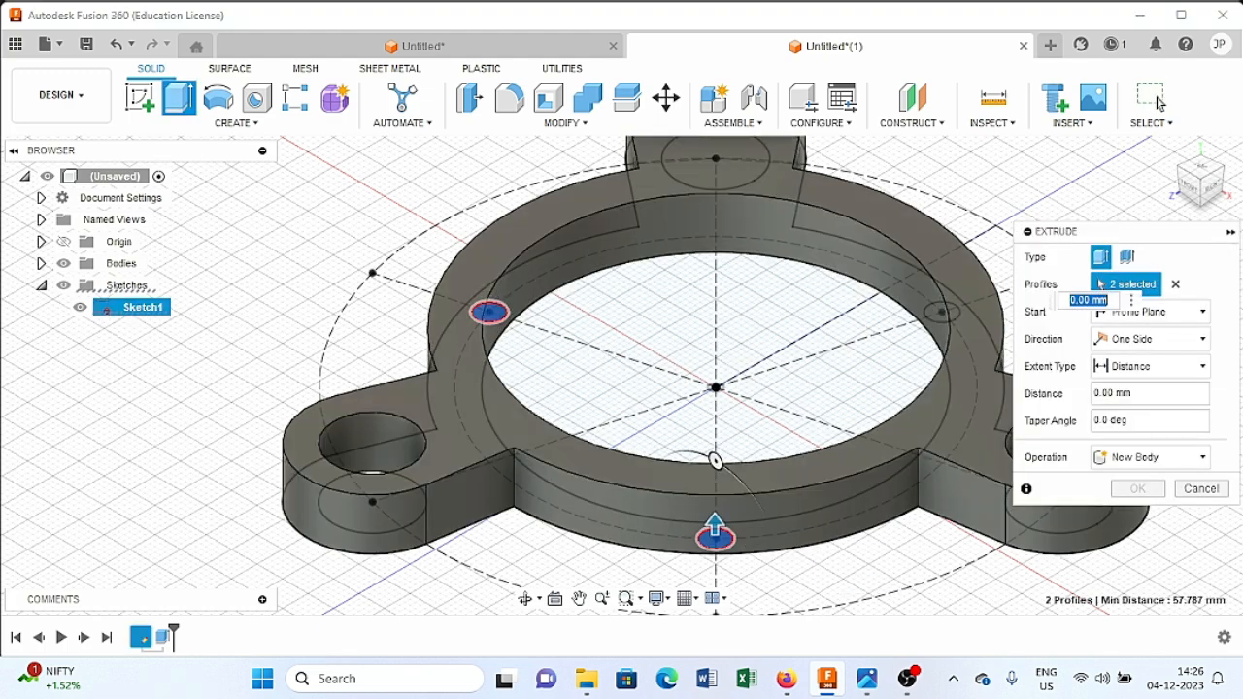
{"action": "left_click", "coordinate": [941, 311]}
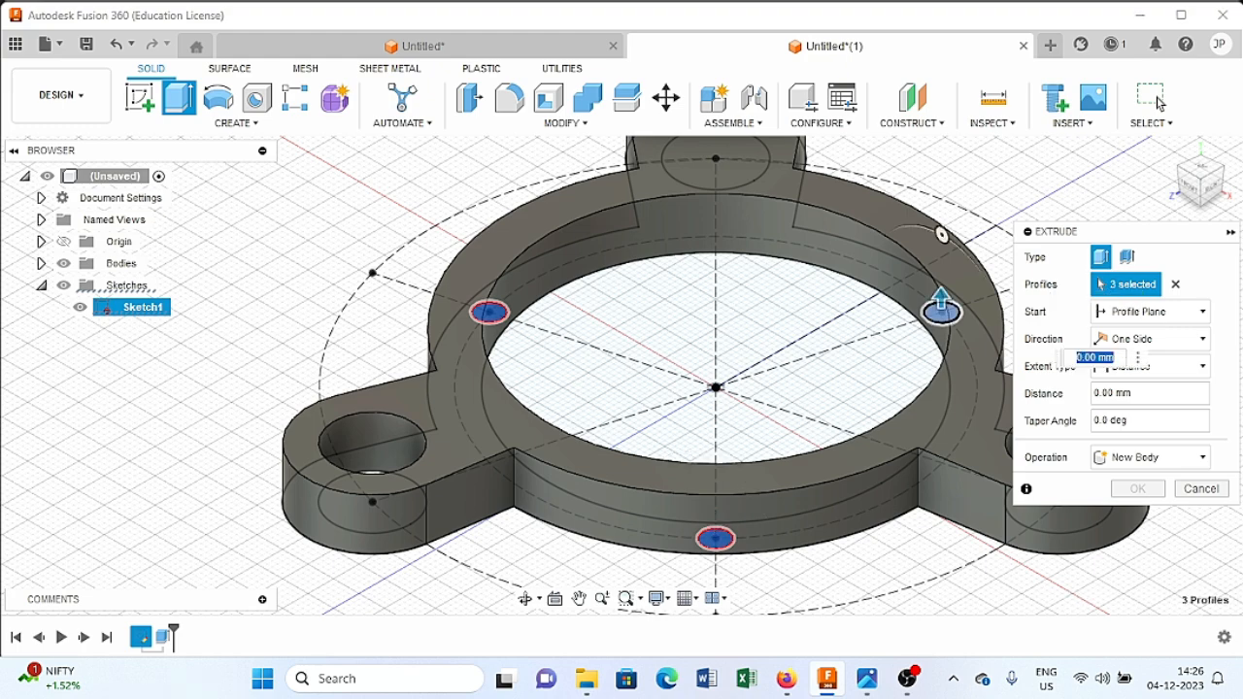
{"action": "type", "text": "1"}
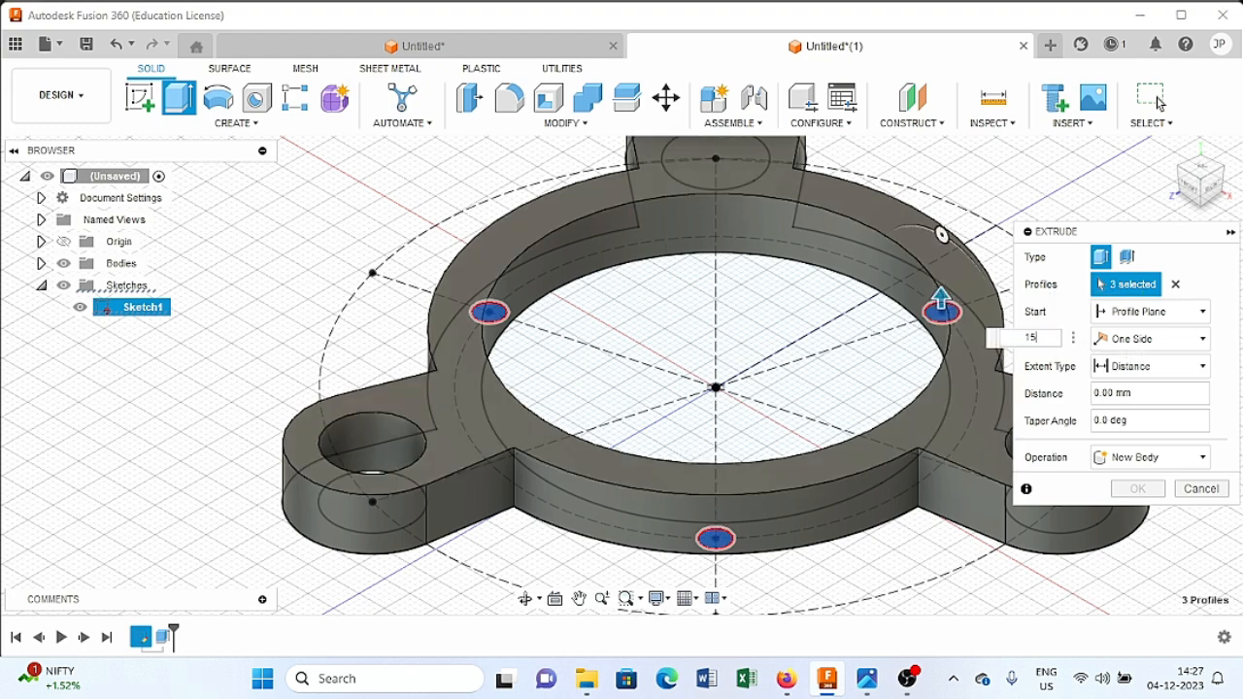
{"action": "type", "text": "5"}
{"action": "left_click", "coordinate": [1150, 457]}
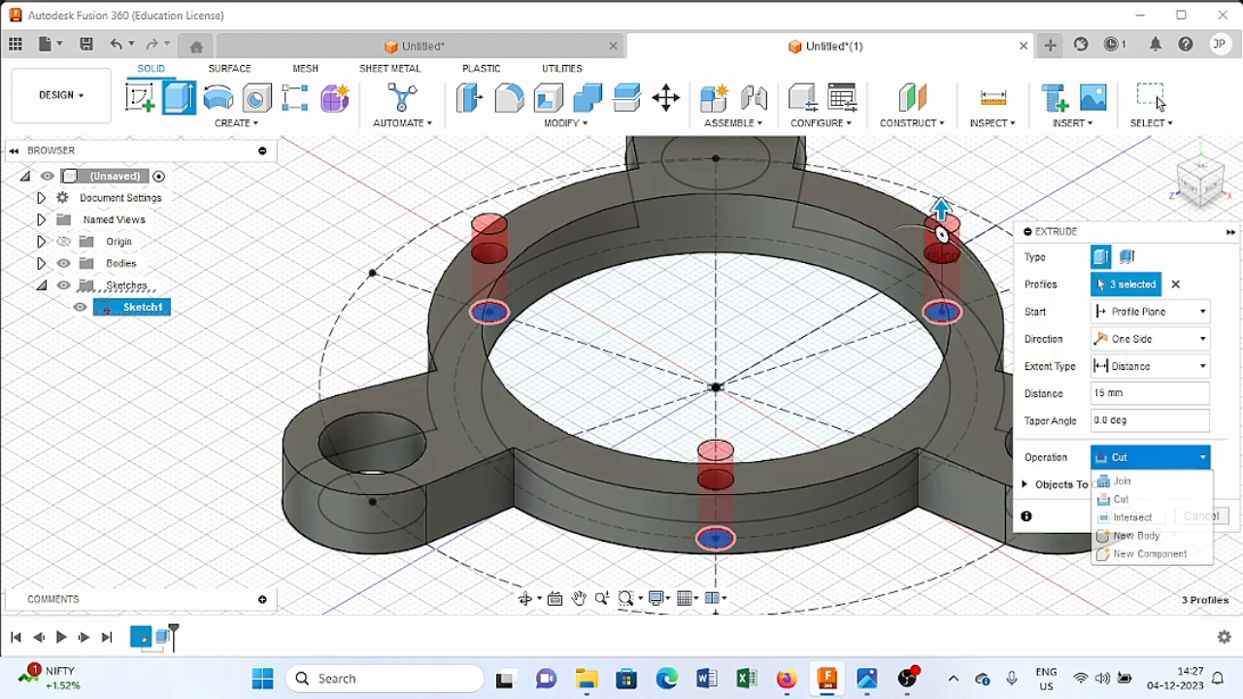
{"action": "left_click", "coordinate": [1122, 481]}
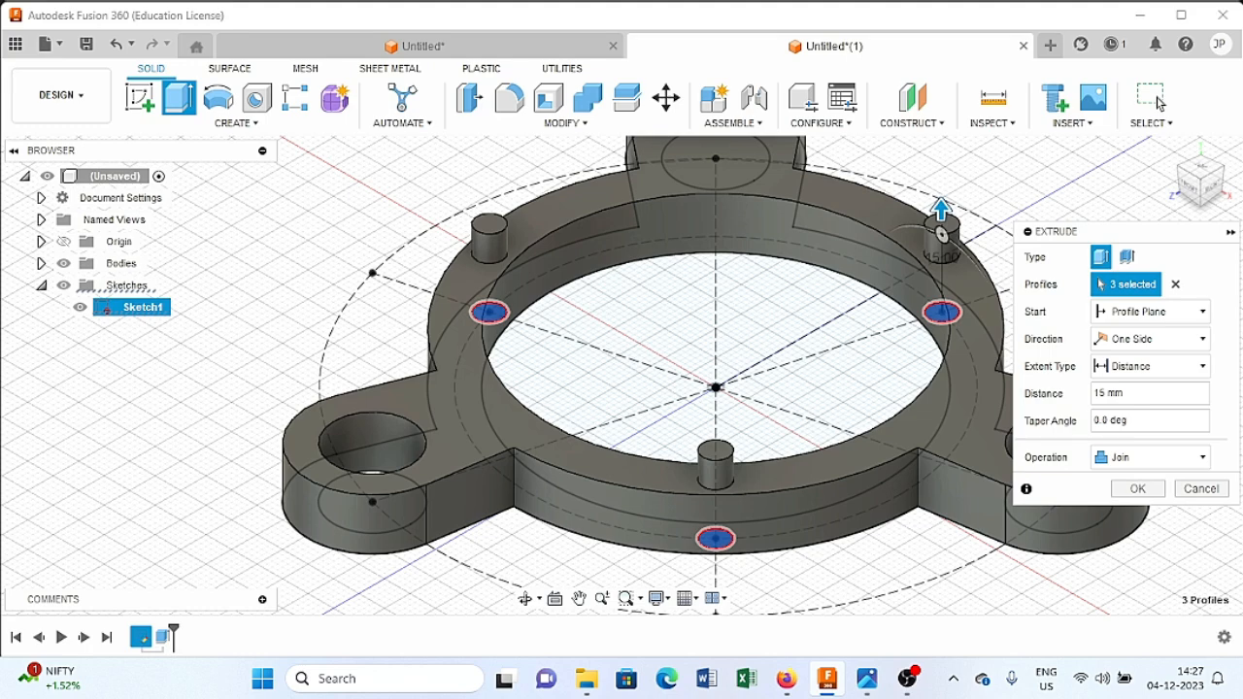
{"action": "key", "text": "Return"}
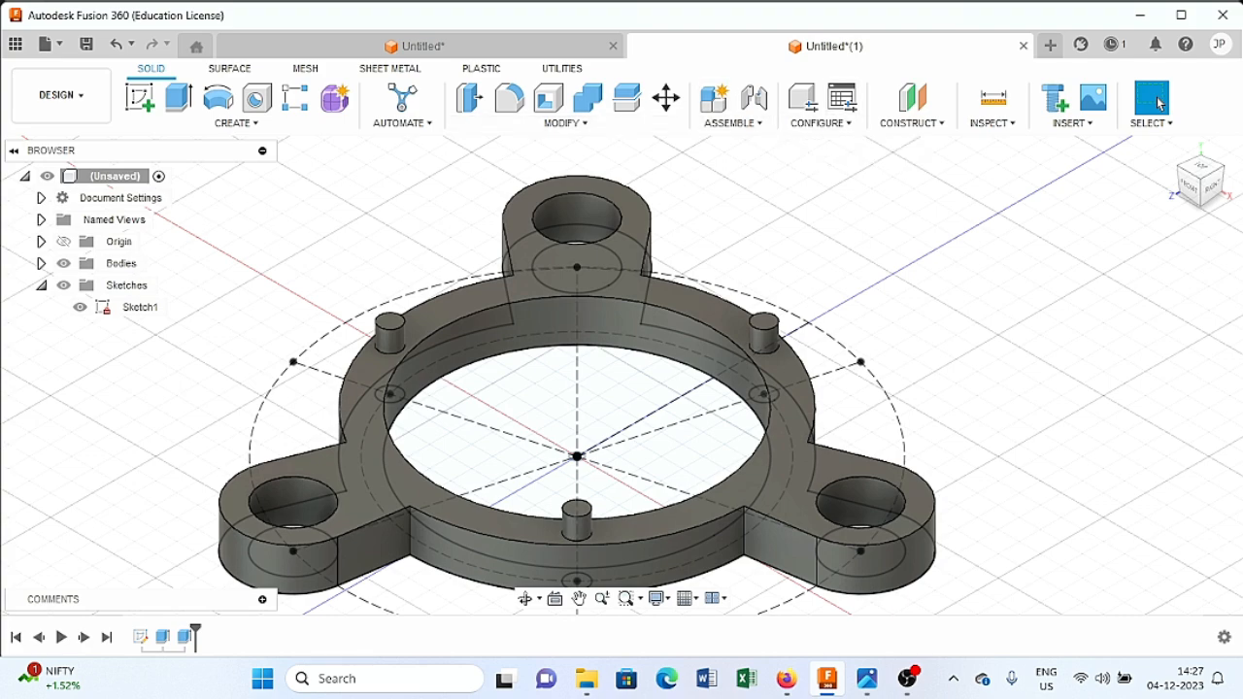
- Create a construction plane offset from the ring's upper face, level with the tops of the pins
{"action": "left_click", "coordinate": [913, 122]}
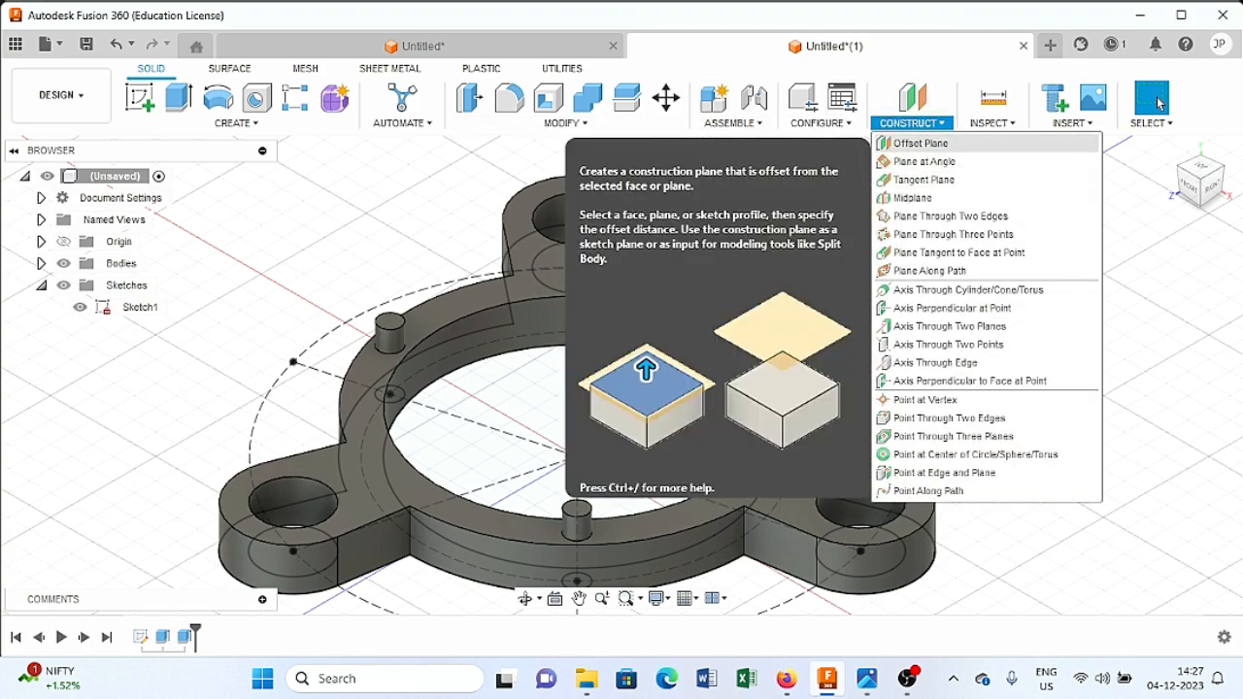
{"action": "left_click", "coordinate": [923, 159]}
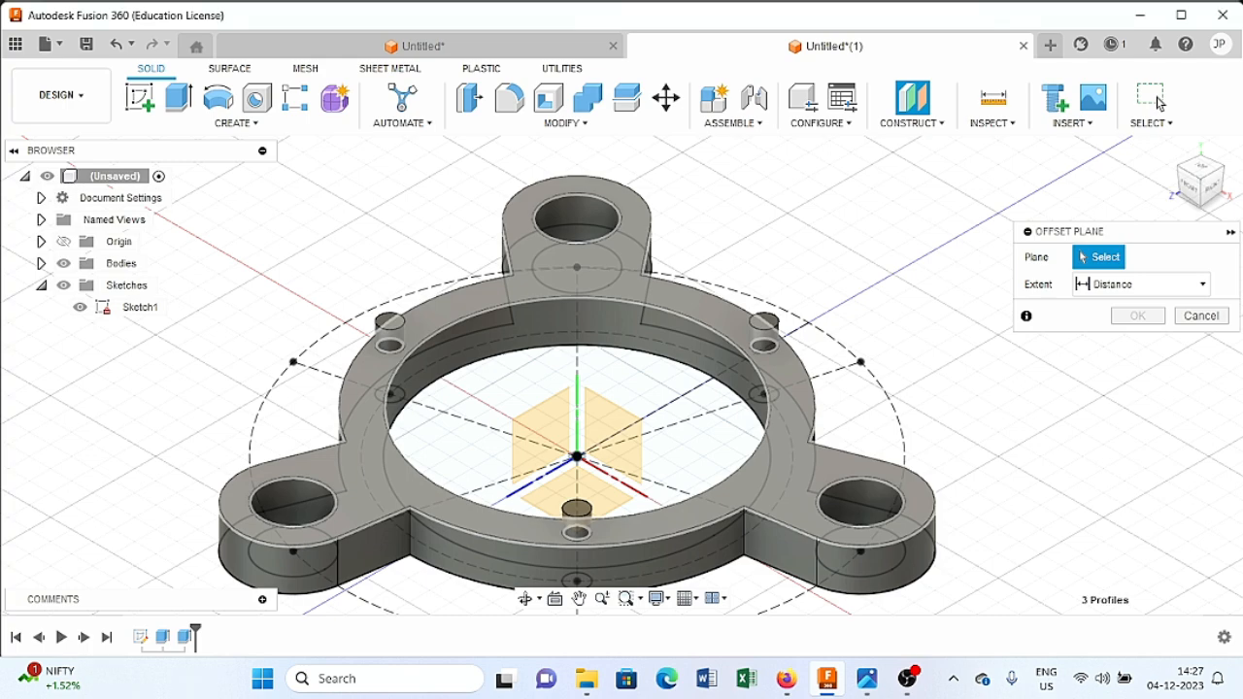
{"action": "left_click", "coordinate": [664, 523]}
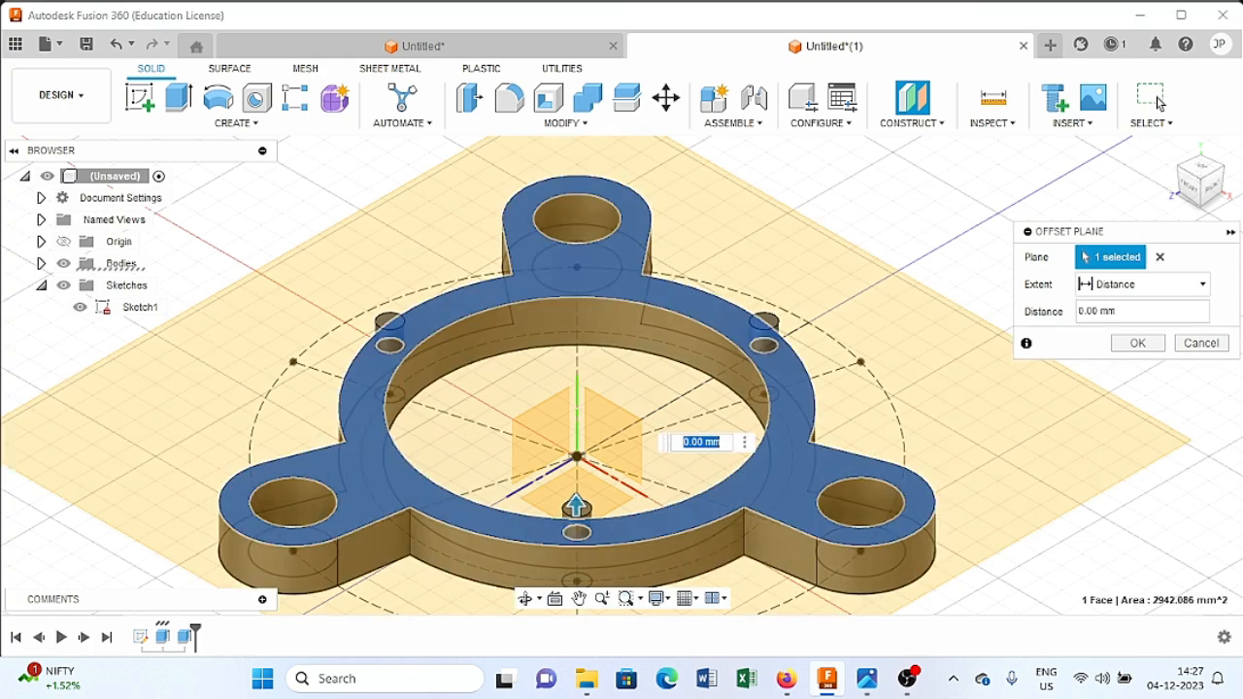
{"action": "key", "text": "Return"}
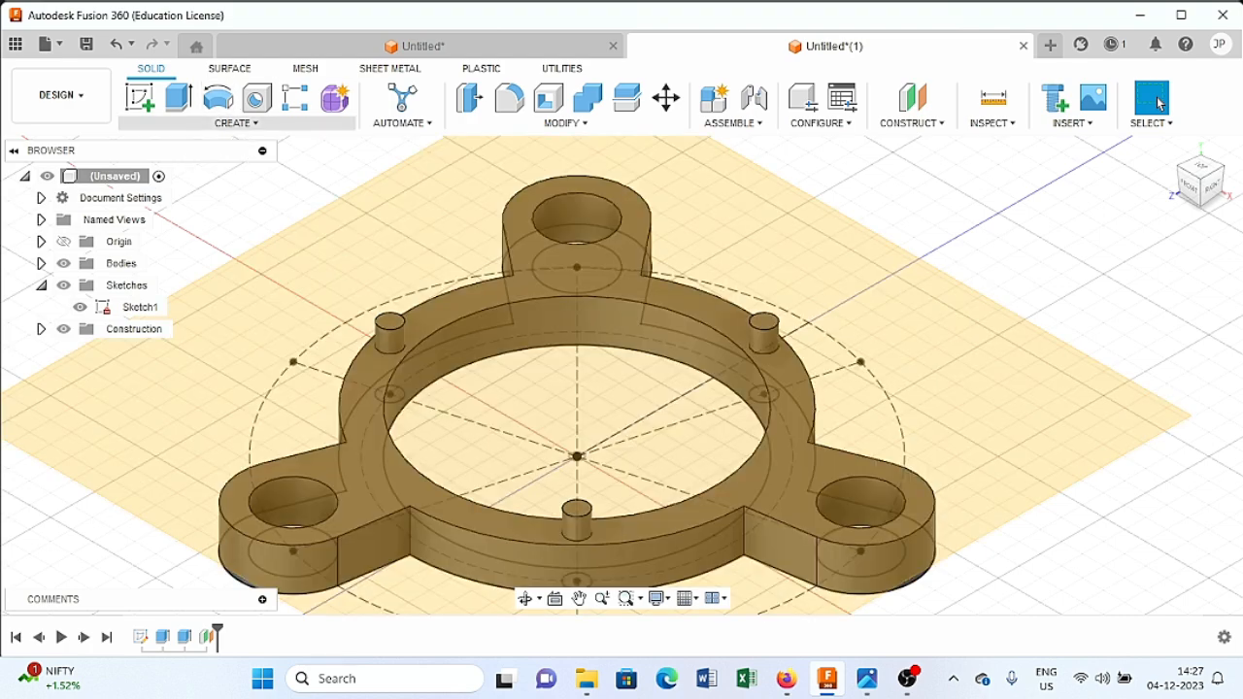
- Mirror the ring body with its pins about the offset plane, using the Join operation
{"action": "left_click", "coordinate": [236, 123]}
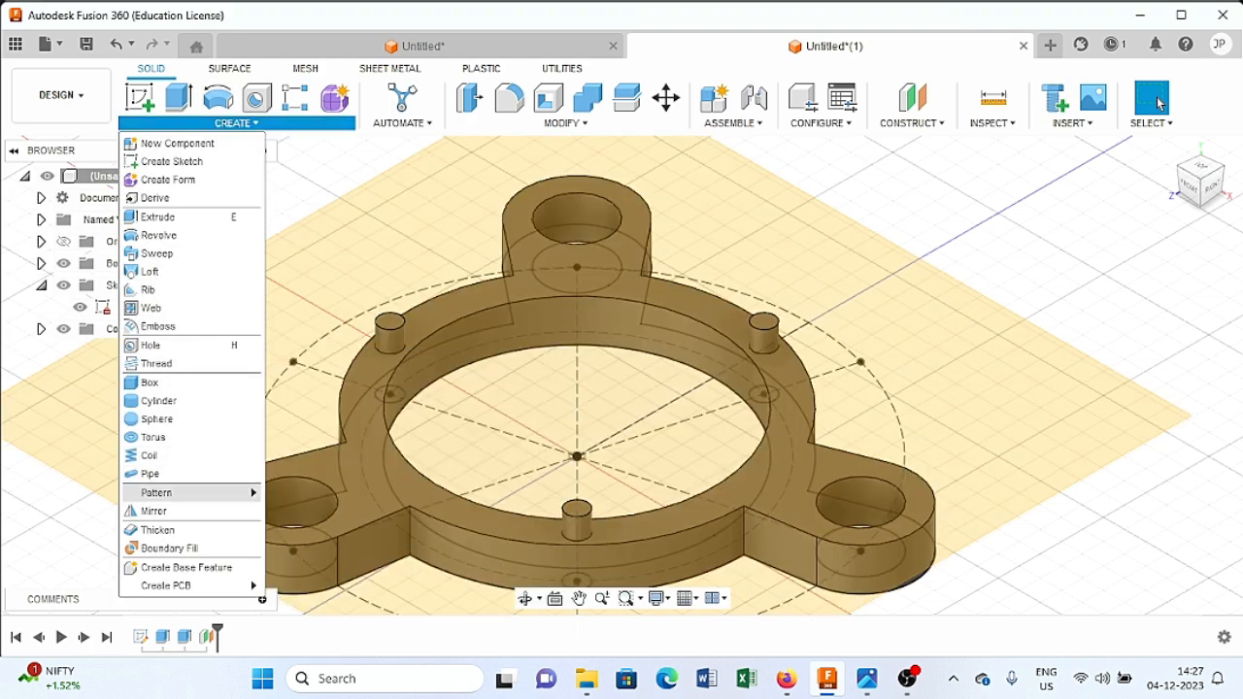
{"action": "left_click", "coordinate": [154, 511]}
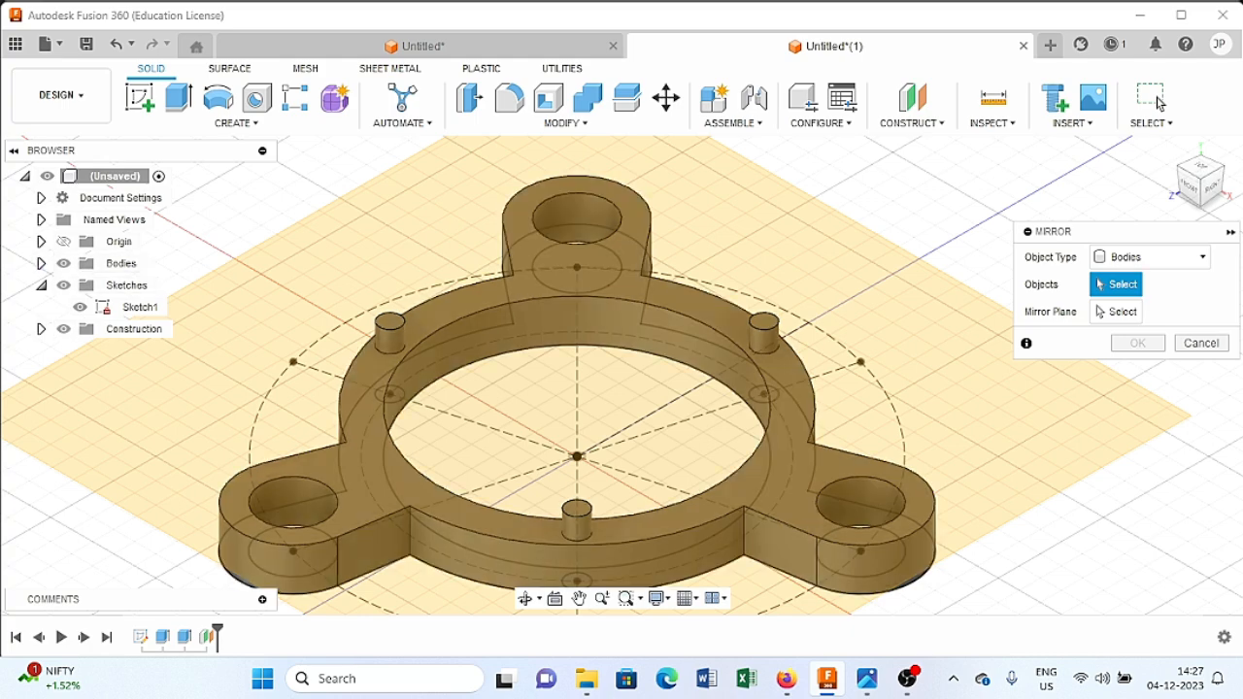
{"action": "left_click", "coordinate": [40, 263]}
{"action": "left_click", "coordinate": [136, 285]}
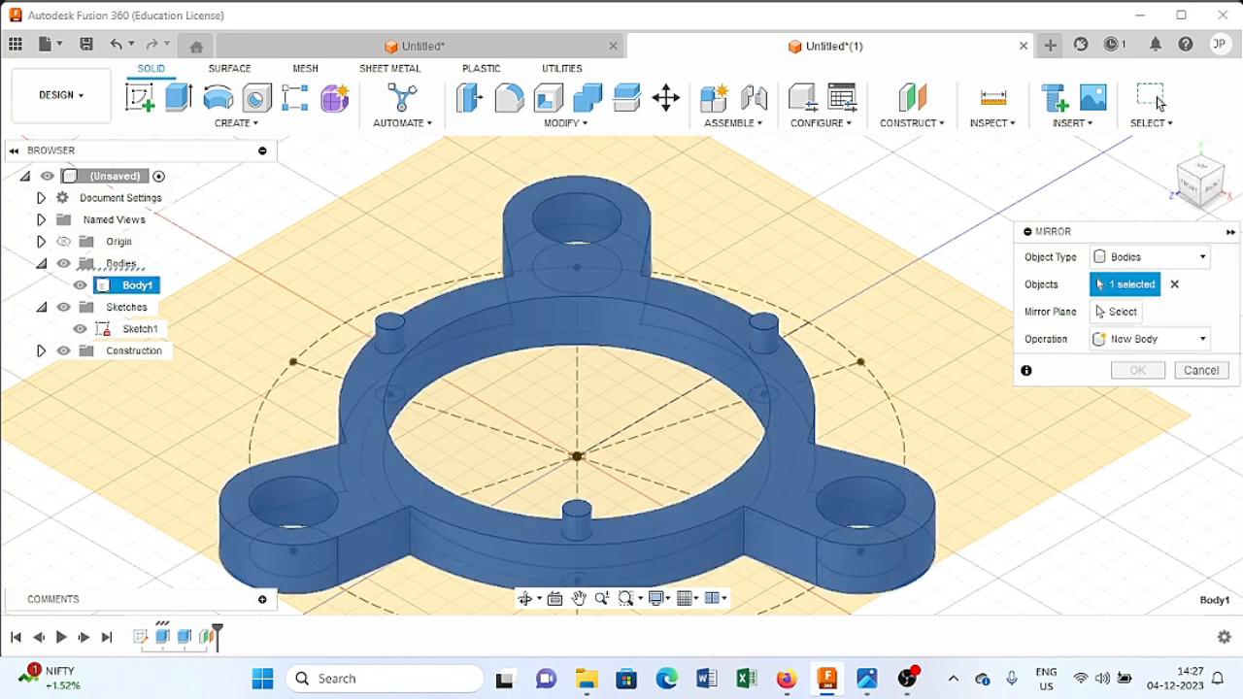
{"action": "left_click", "coordinate": [1117, 311]}
{"action": "left_click", "coordinate": [981, 423]}
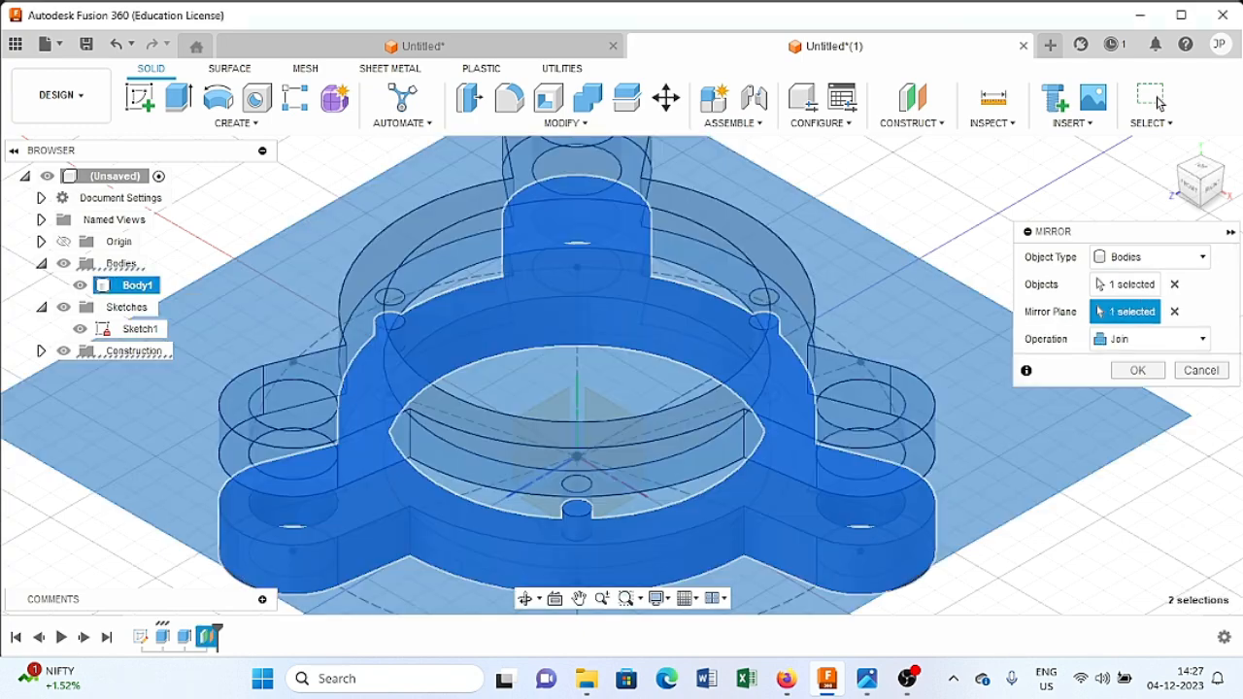
{"action": "left_click", "coordinate": [1157, 101]}
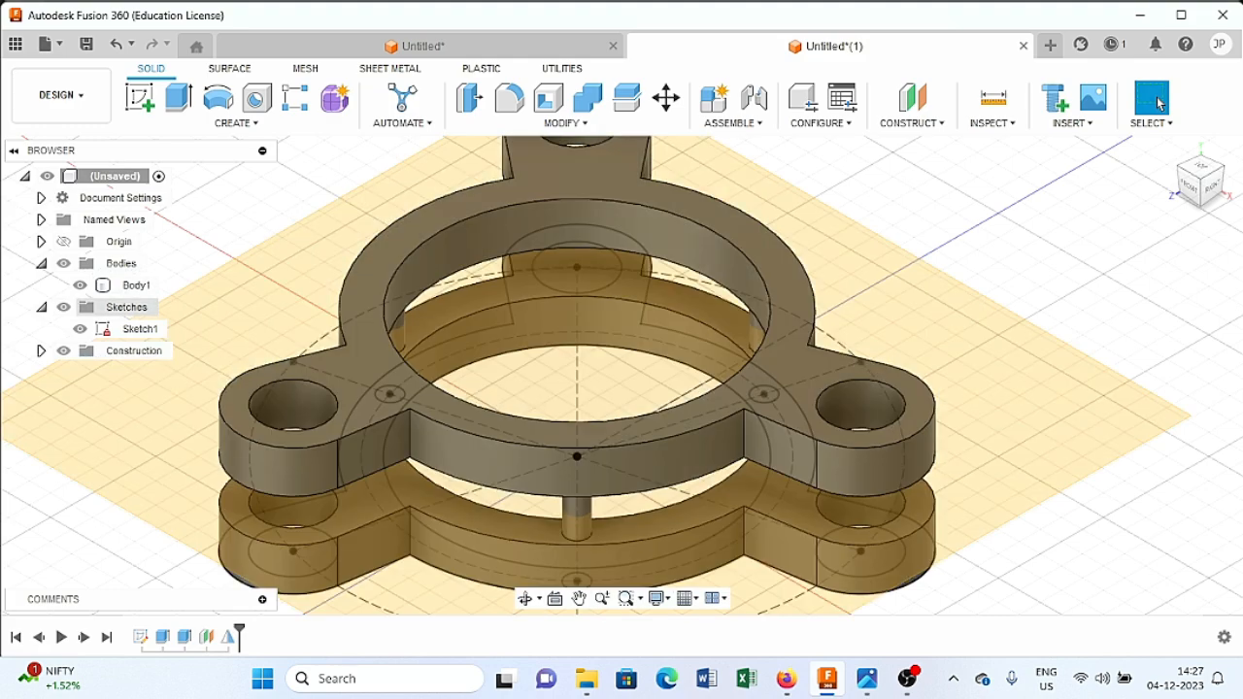
- Inspect the mirrored rings from the side and hide the construction plane
{"action": "middle_click_drag", "start_coordinate": [583, 389], "coordinate": [680, 253], "text": "shift"}
{"action": "left_click", "coordinate": [1157, 101]}
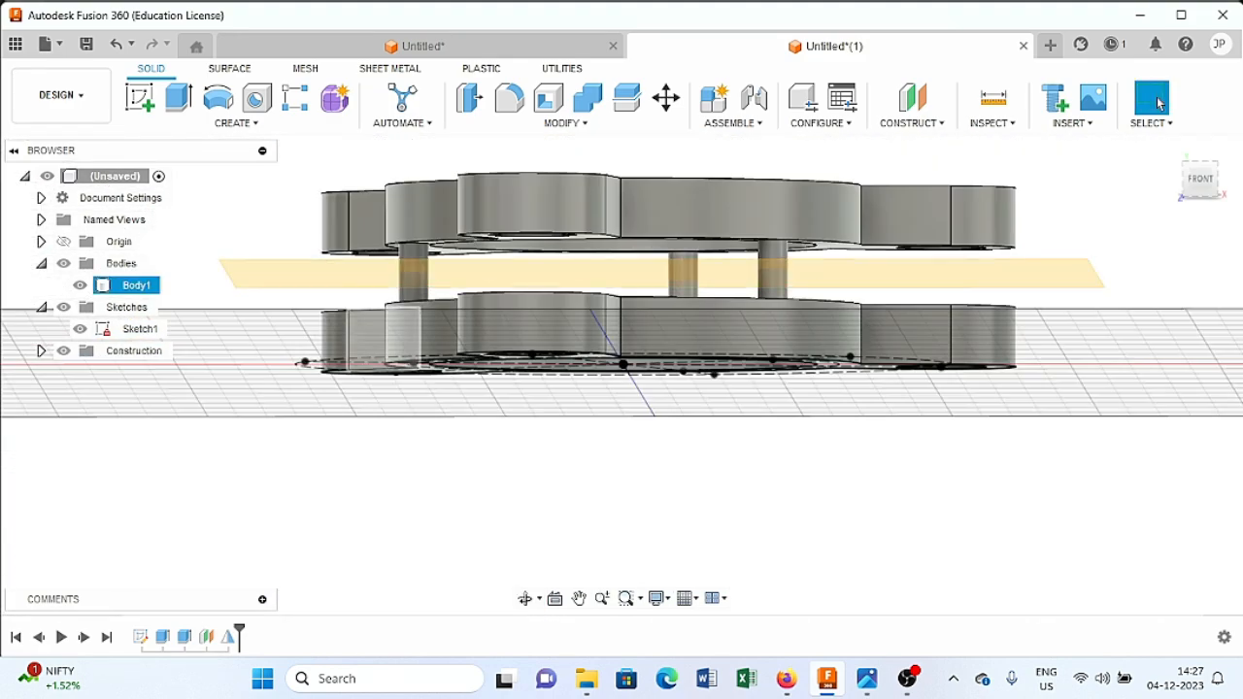
{"action": "left_click", "coordinate": [64, 350]}
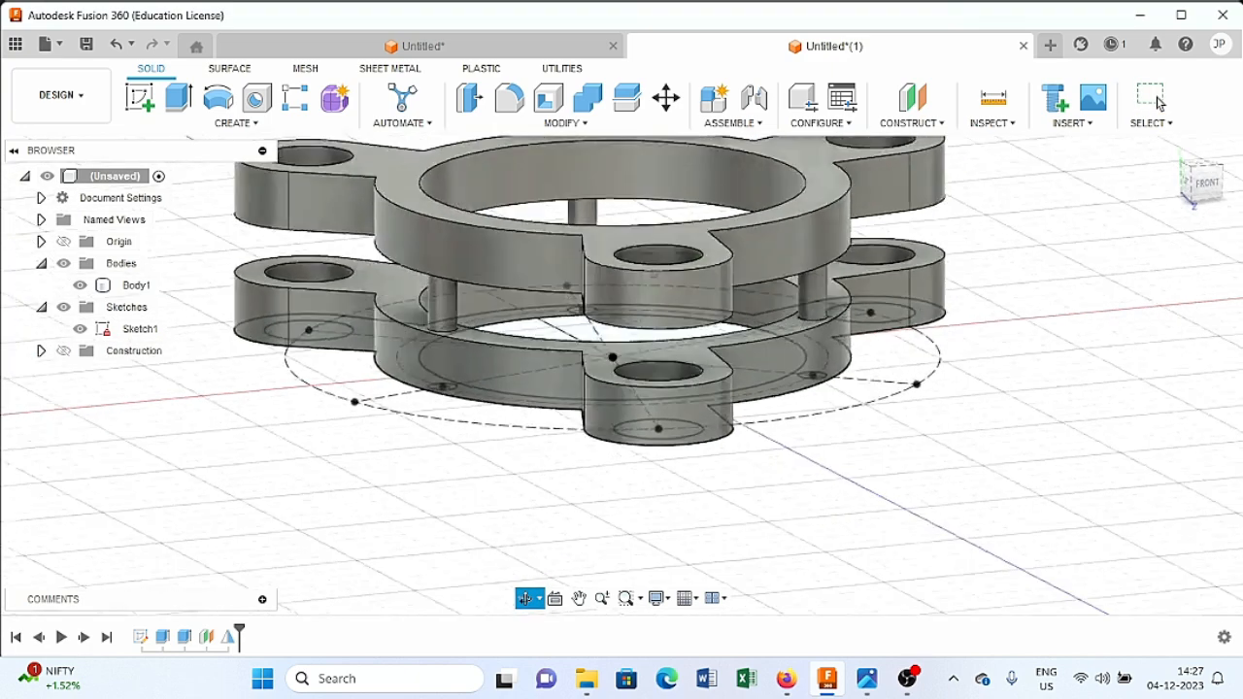
- Examine the double ring from the front and at an angle, comparing the ring spacing and pins with the reference drawing
{"action": "left_click", "coordinate": [1157, 101]}
{"action": "left_click", "coordinate": [1209, 181]}
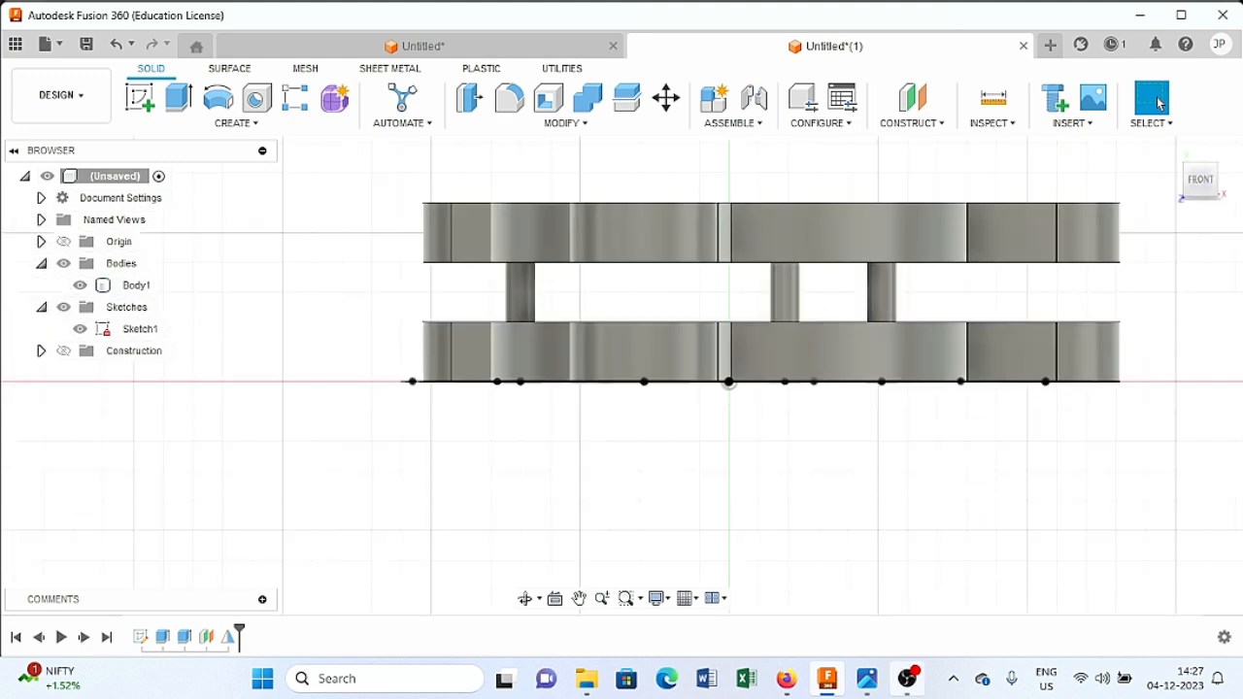
{"action": "left_click", "coordinate": [867, 678]}
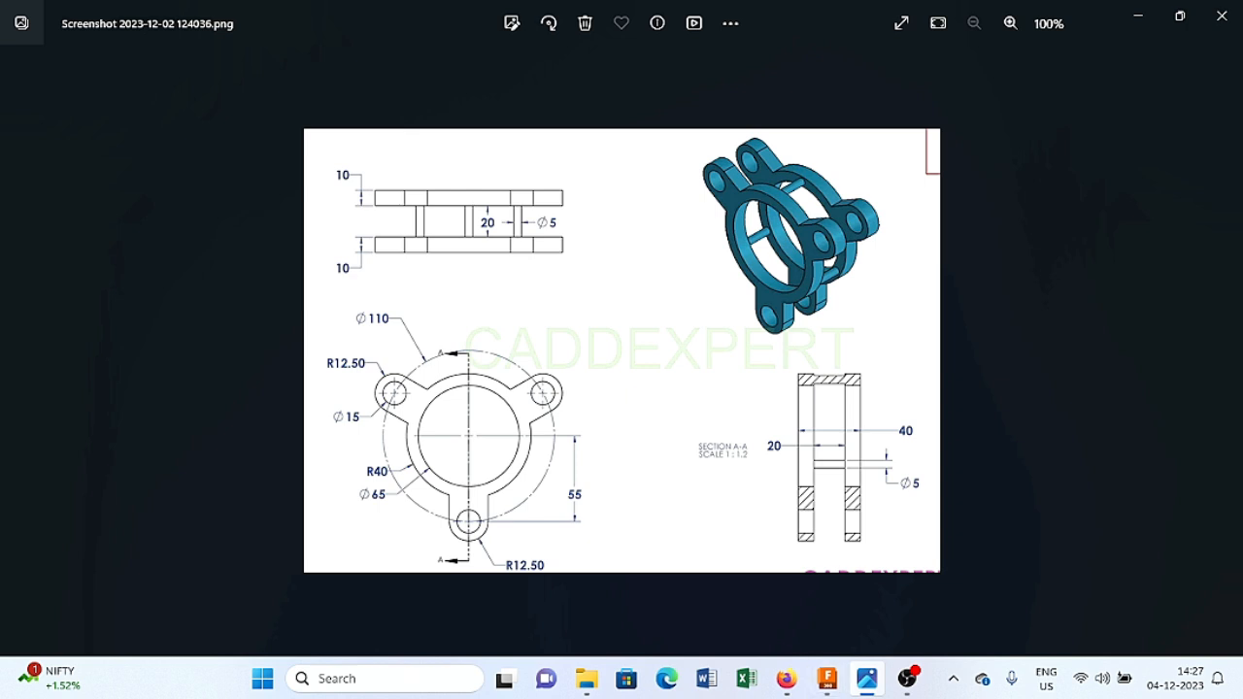
{"action": "mouse_move", "coordinate": [867, 679]}
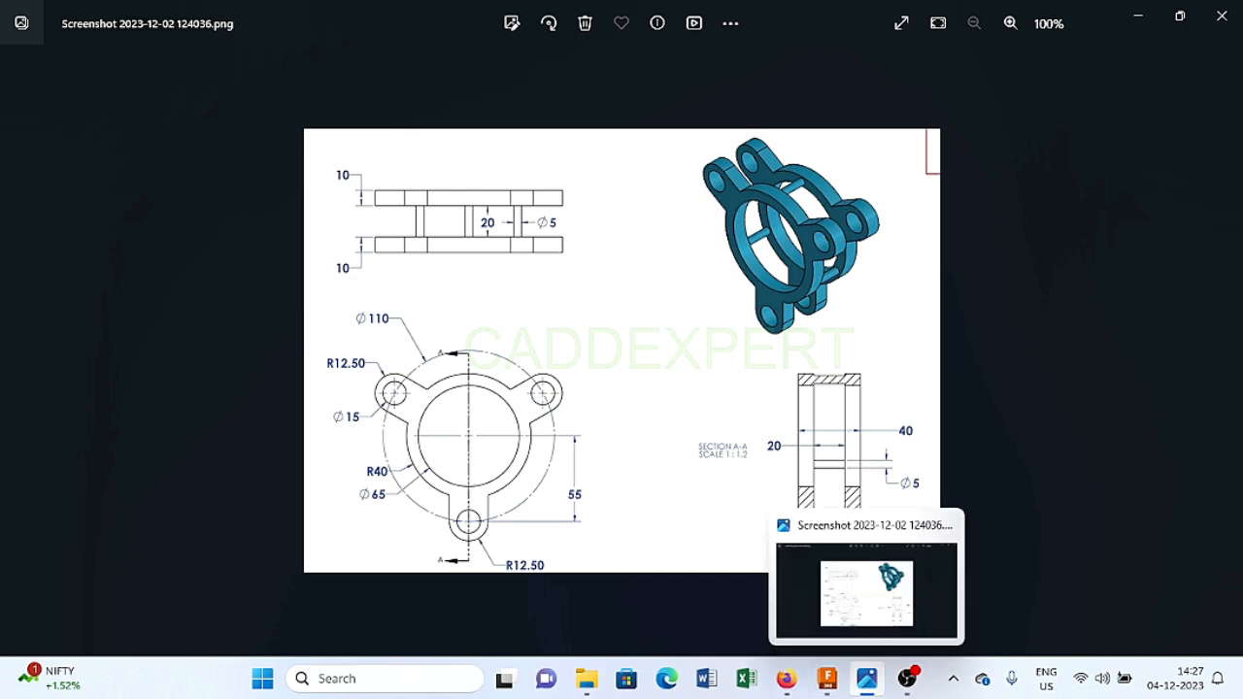
{"action": "left_click", "coordinate": [867, 679]}
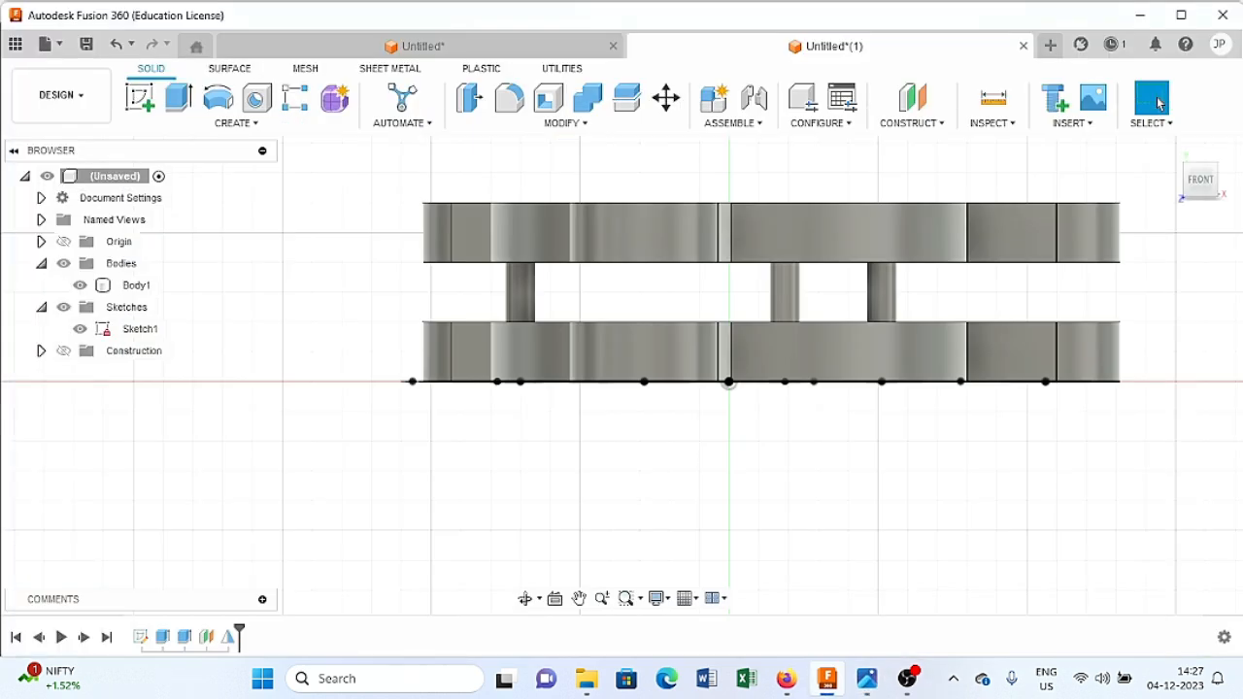
{"action": "middle_click_drag", "start_coordinate": [855, 339], "coordinate": [729, 412], "text": "shift"}
{"action": "middle_click_drag", "start_coordinate": [801, 514], "coordinate": [850, 423], "text": "shift"}
{"action": "left_click", "coordinate": [1158, 103]}
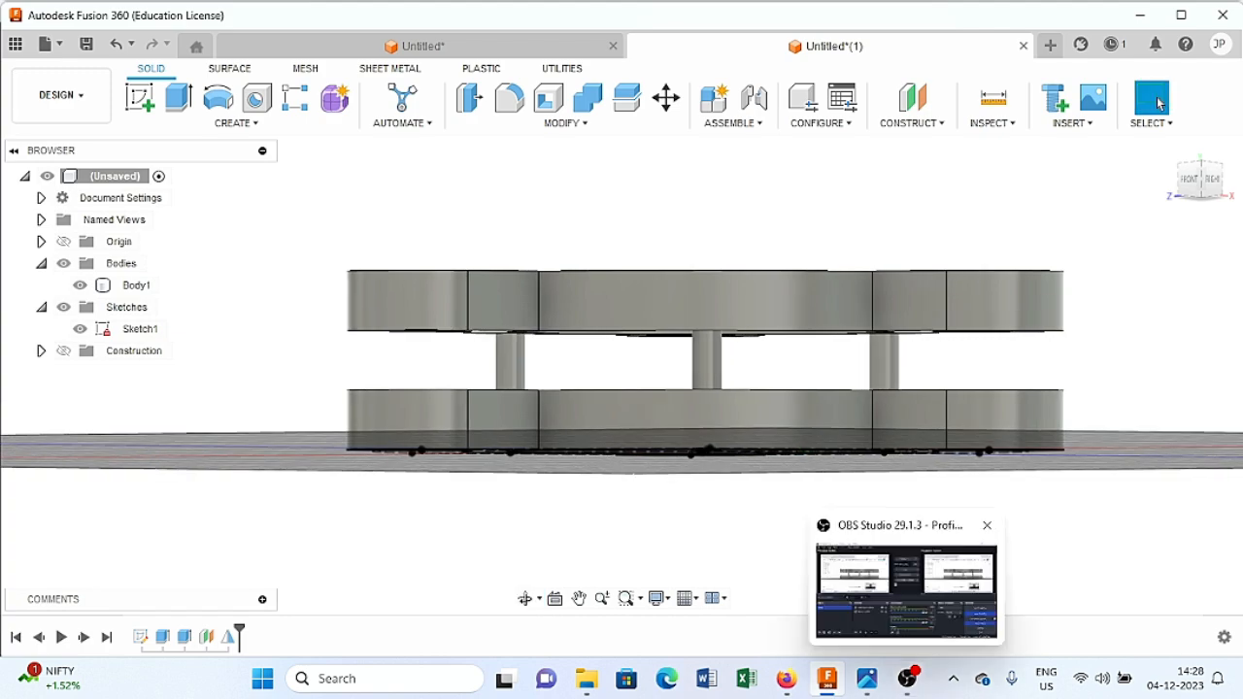
{"action": "middle_click_drag", "start_coordinate": [825, 267], "coordinate": [811, 356], "text": "shift"}
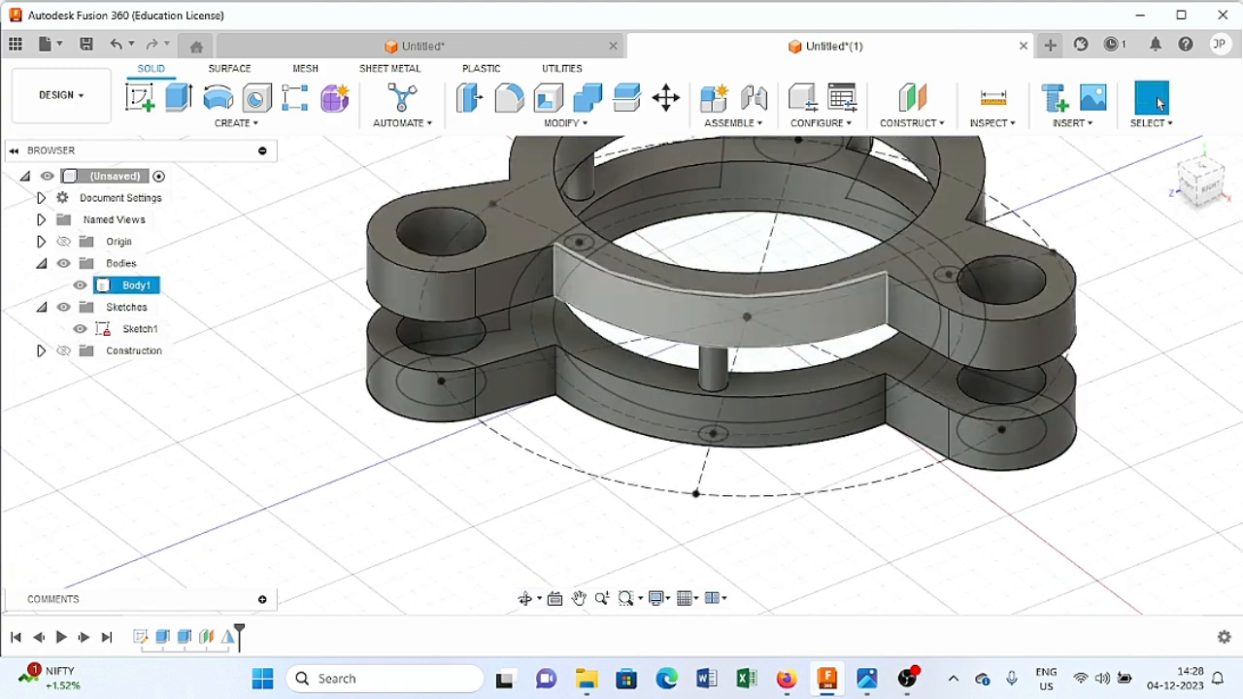
{"action": "scroll", "coordinate": [810, 355], "scroll_direction": "down", "scroll_amount": 2}
{"action": "scroll", "coordinate": [971, 249], "scroll_direction": "down", "scroll_amount": 2}
{"action": "middle_click_drag", "start_coordinate": [971, 249], "coordinate": [763, 361]}
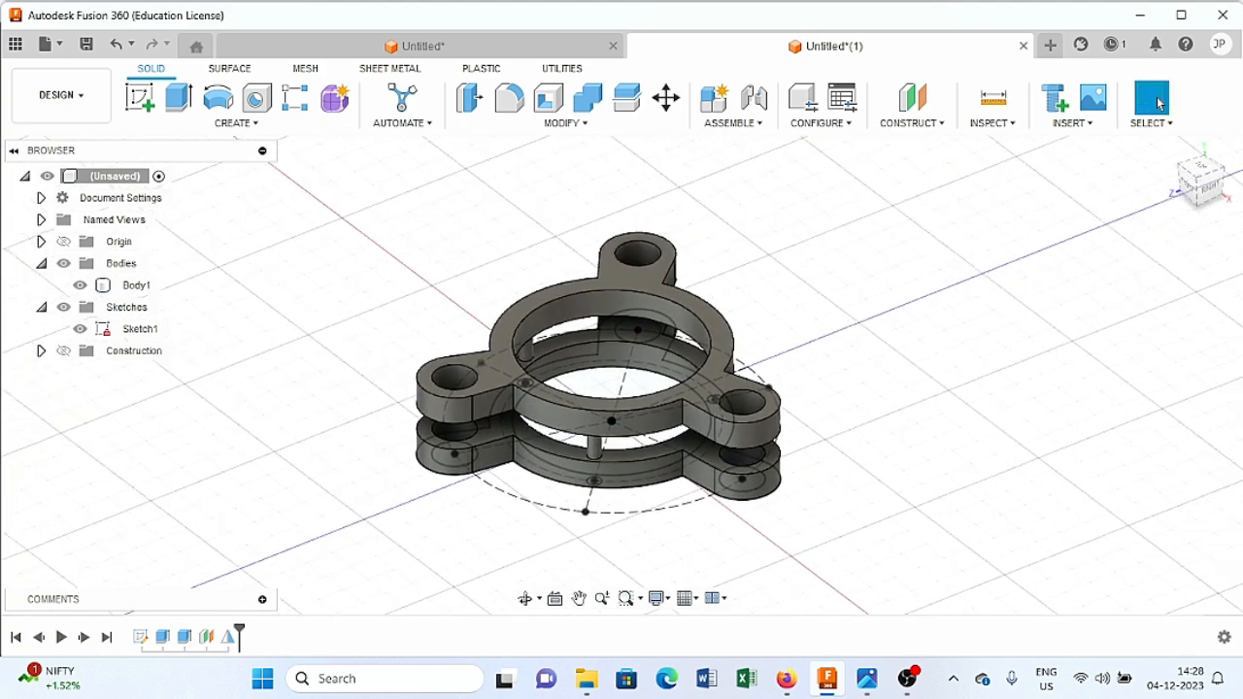
- Assign the Glass, Bronze Glazing physical material from the Fusion 360 Material Library to the double-ring body
{"action": "left_click", "coordinate": [566, 123]}
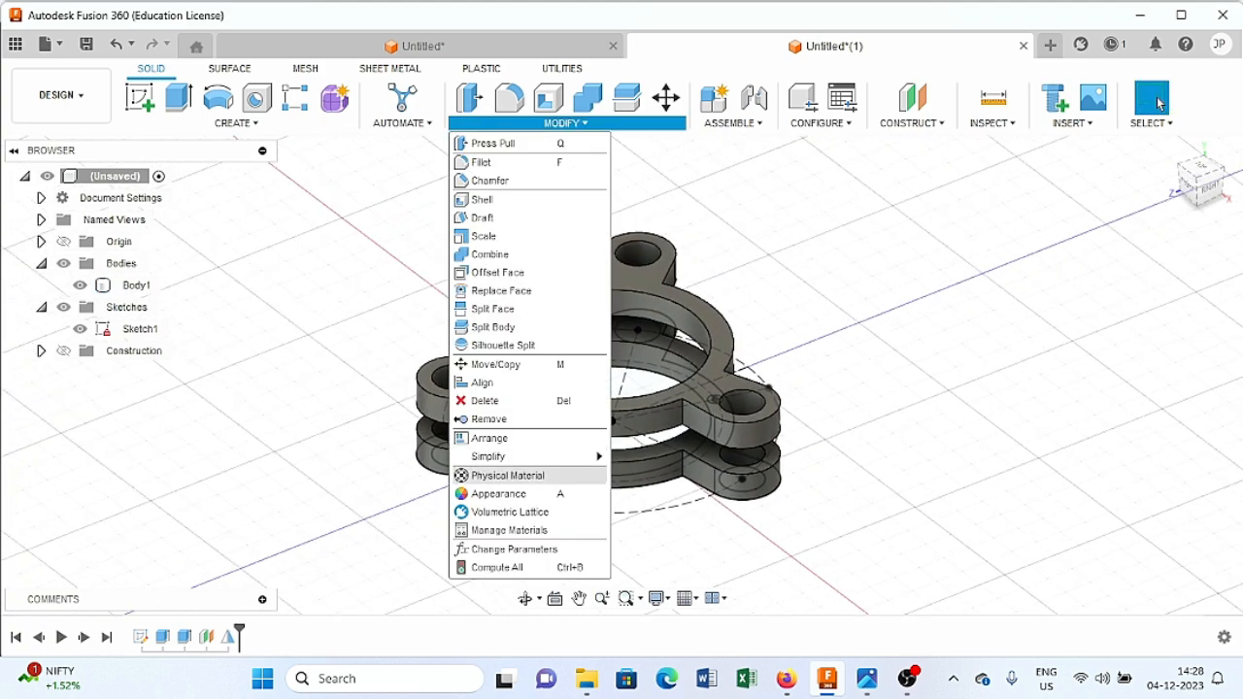
{"action": "left_click", "coordinate": [524, 474]}
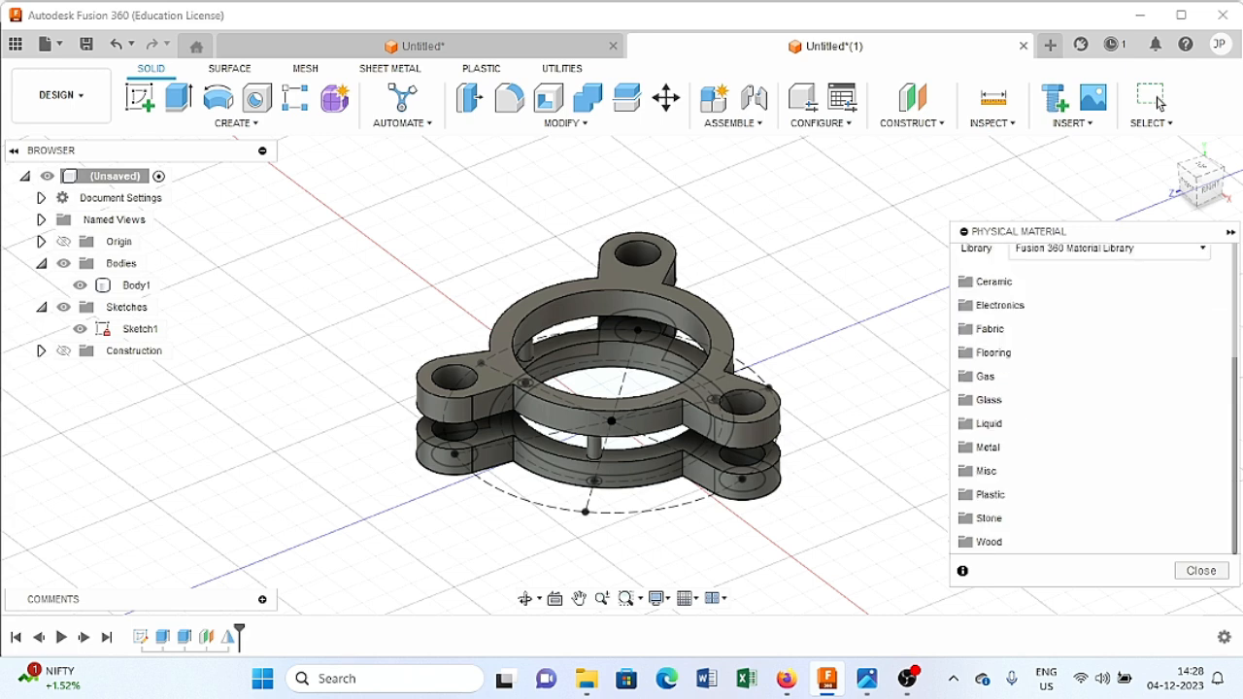
{"action": "left_click", "coordinate": [986, 471]}
{"action": "scroll", "coordinate": [1033, 497], "scroll_direction": "down", "scroll_amount": 1}
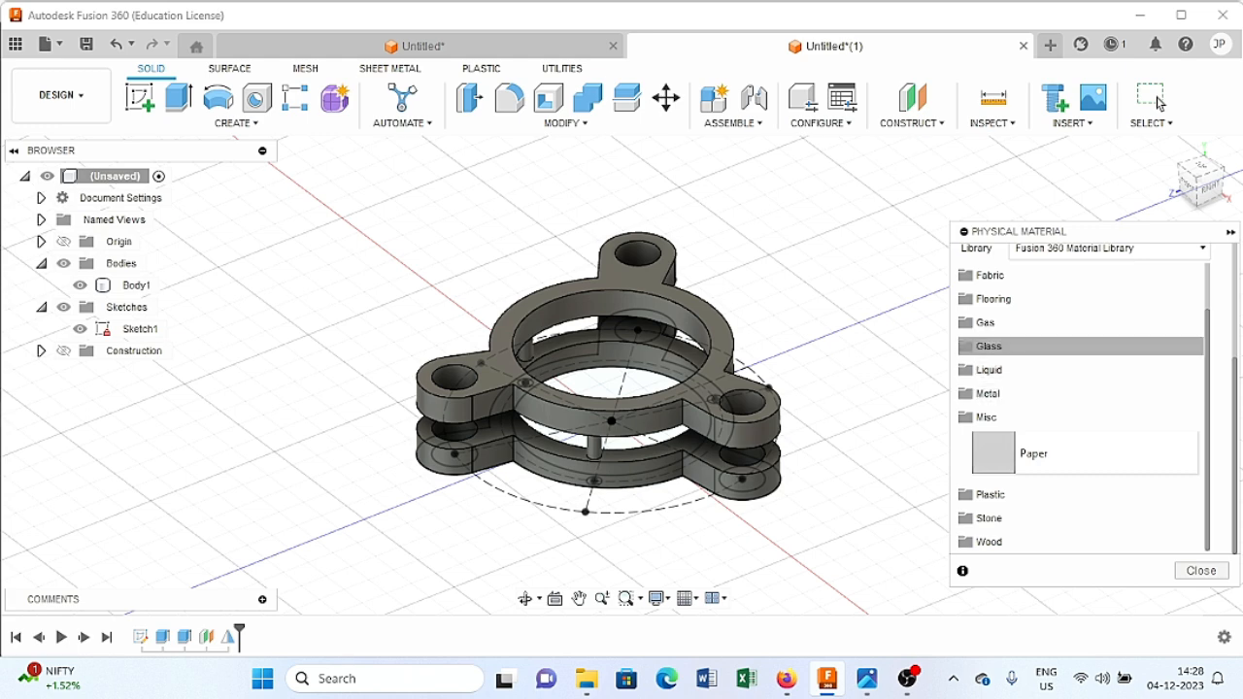
{"action": "left_click", "coordinate": [989, 346]}
{"action": "left_click_drag", "start_coordinate": [994, 431], "coordinate": [738, 418]}
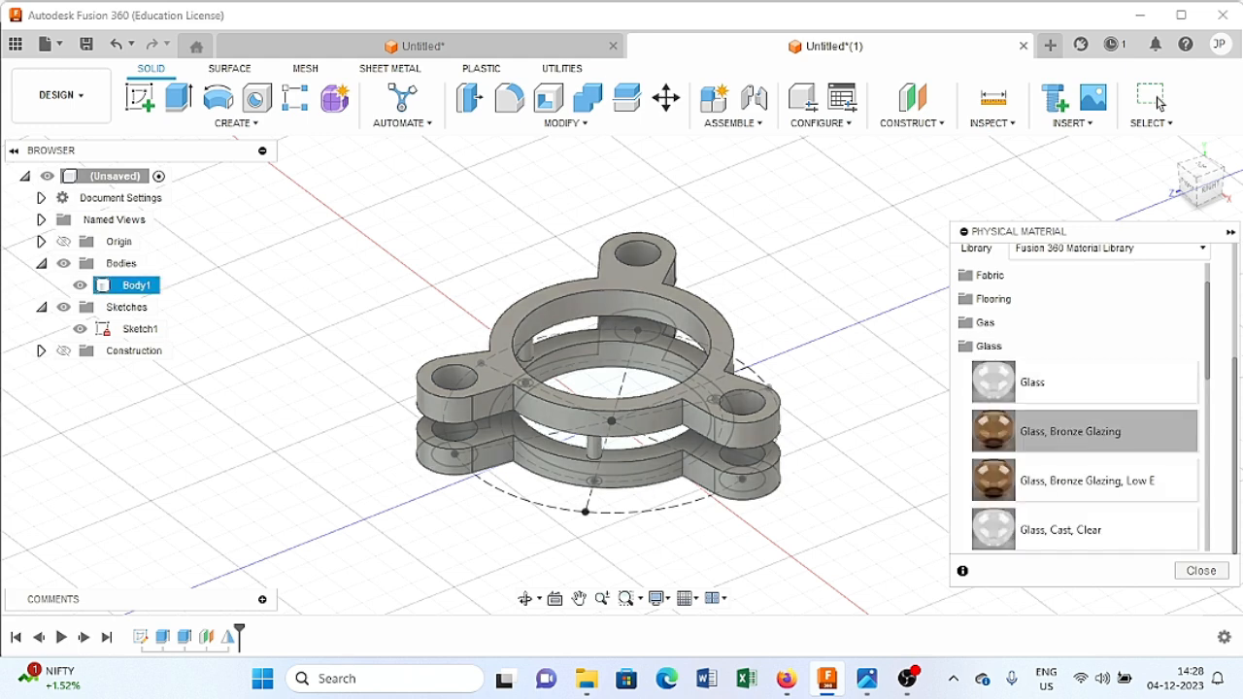